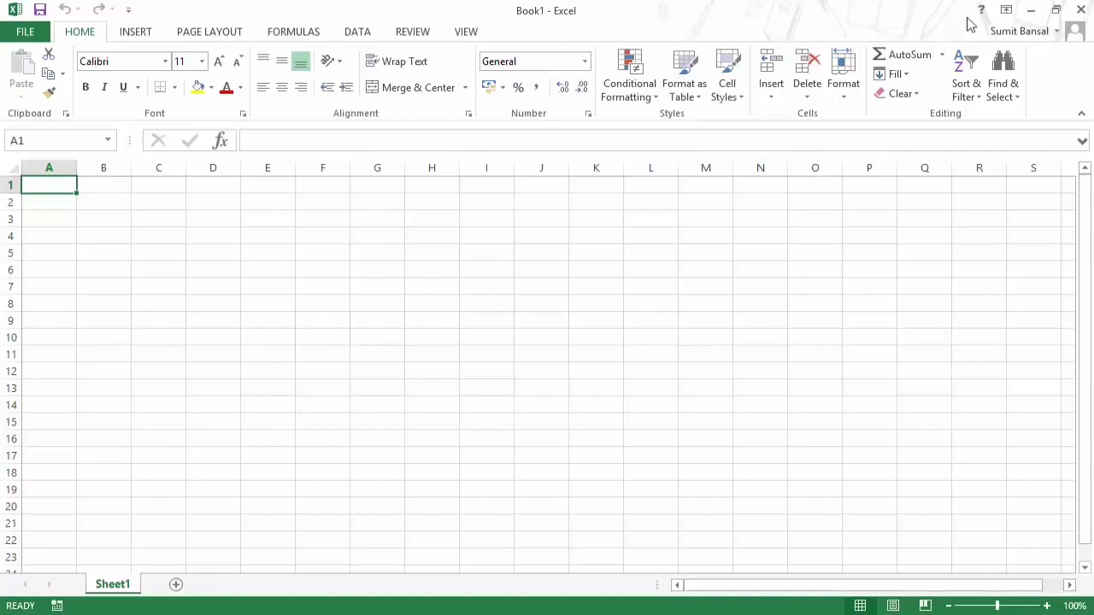
# Restore the workbook window to its smaller size, maximize it again, and view the ribbon display options
pyautogui.click(1056, 10)
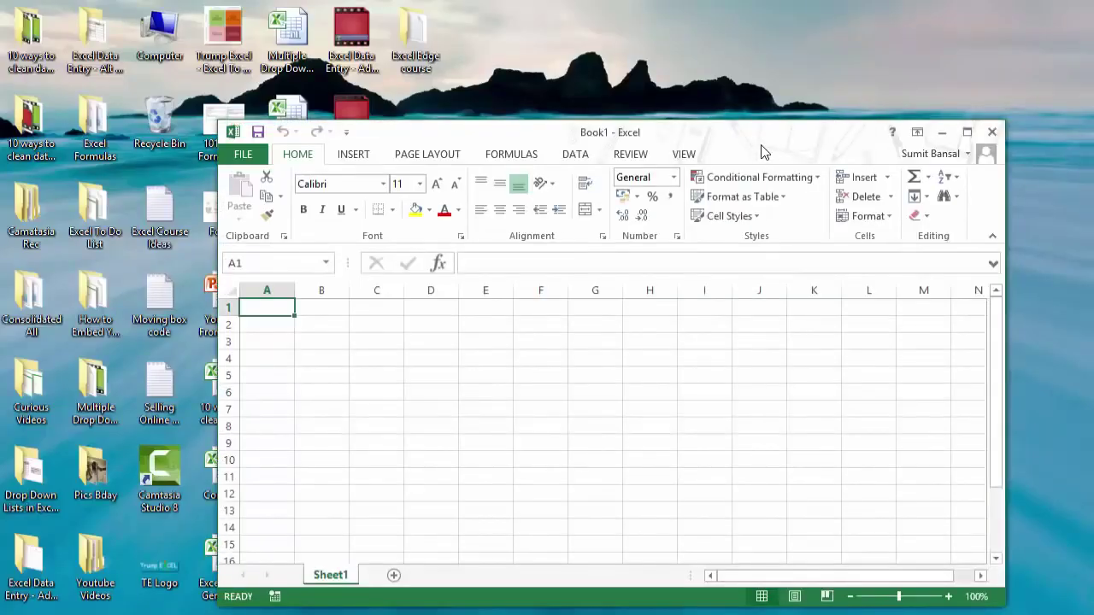
pyautogui.click(966, 131)
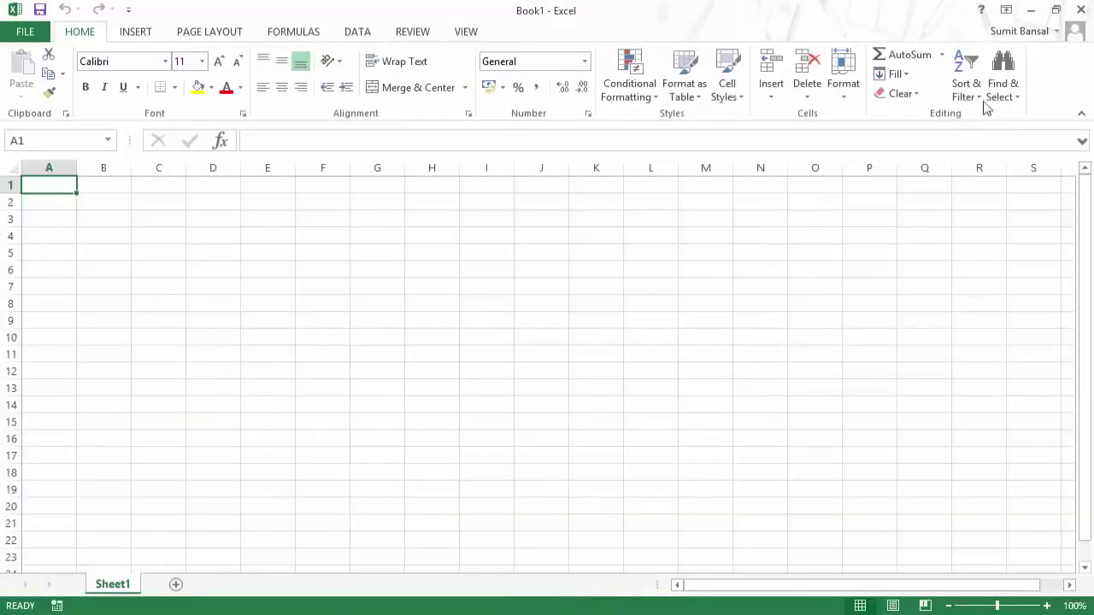
pyautogui.click(1007, 11)
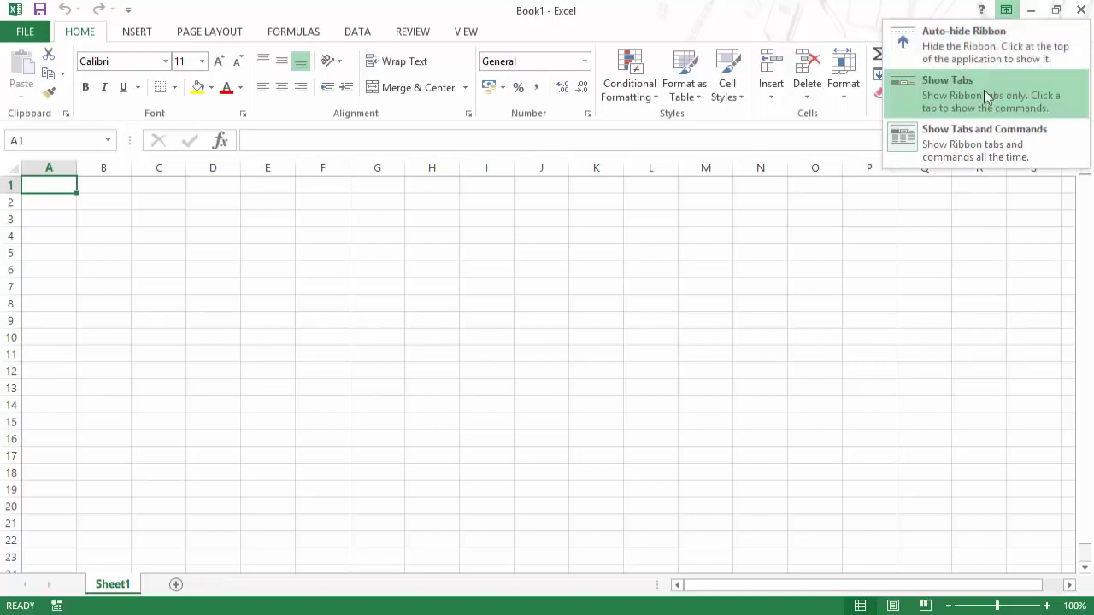
pyautogui.click(1004, 15)
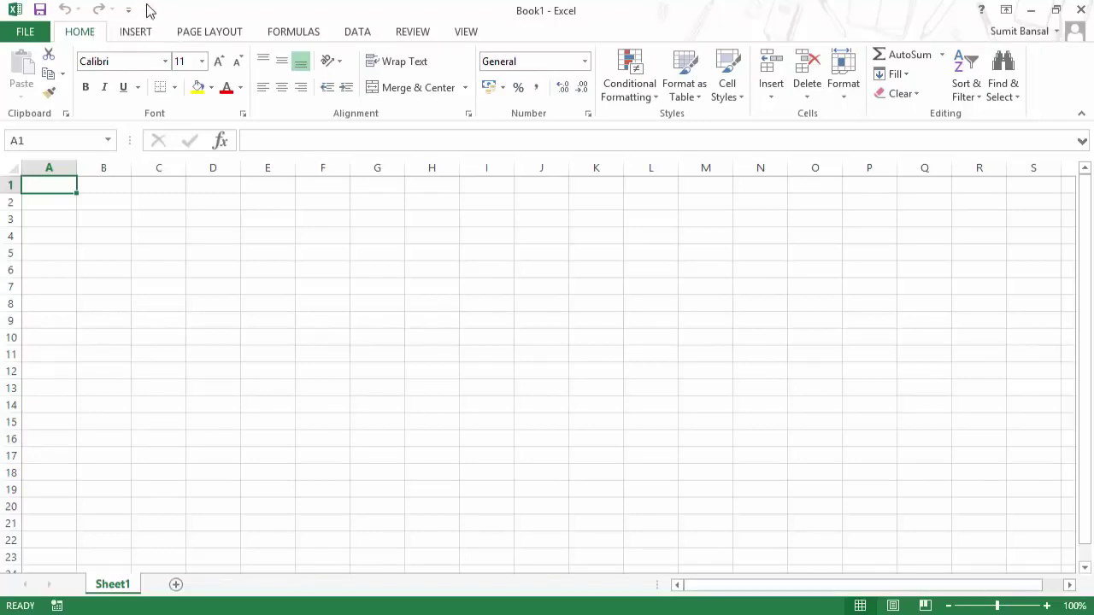
# Examine the workbook's file information page and the ribbon's command sets from Insert through View, ending on the Home commands
pyautogui.click(35, 33)
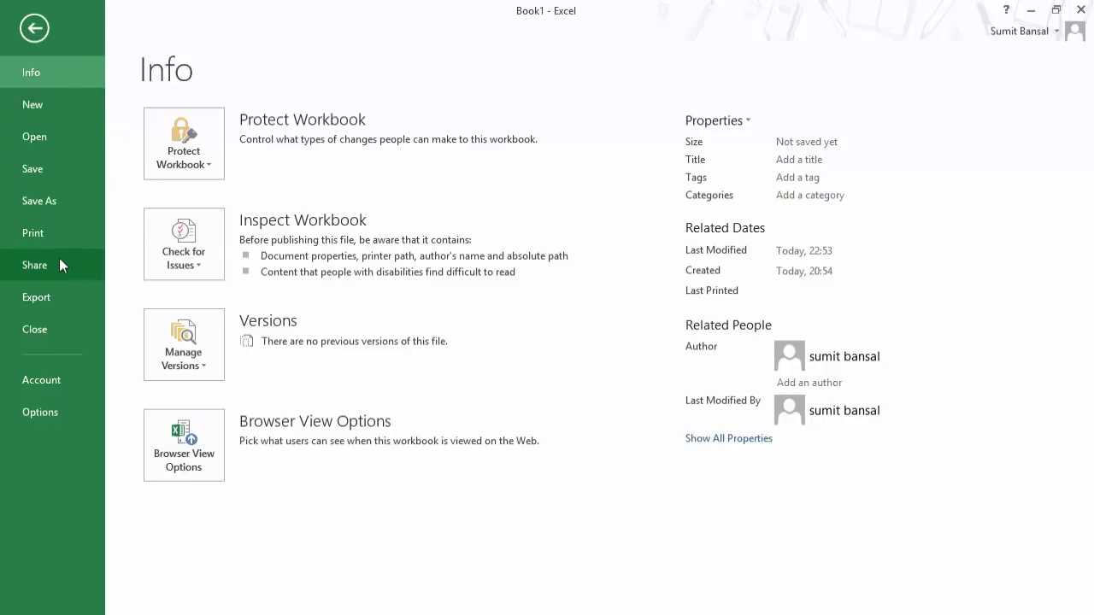
pyautogui.press('Escape')
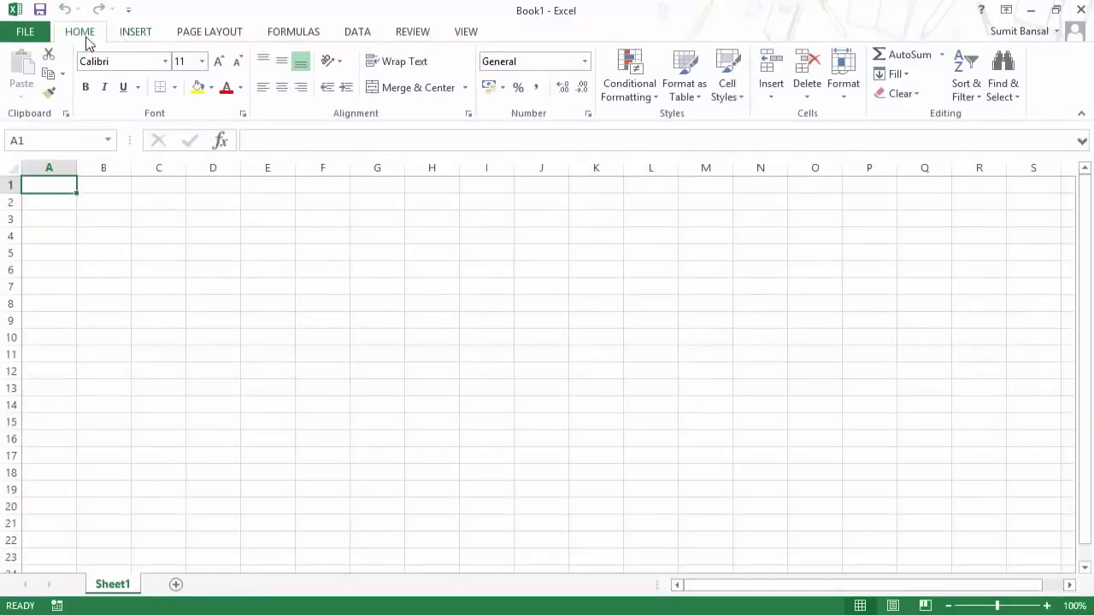
pyautogui.click(130, 34)
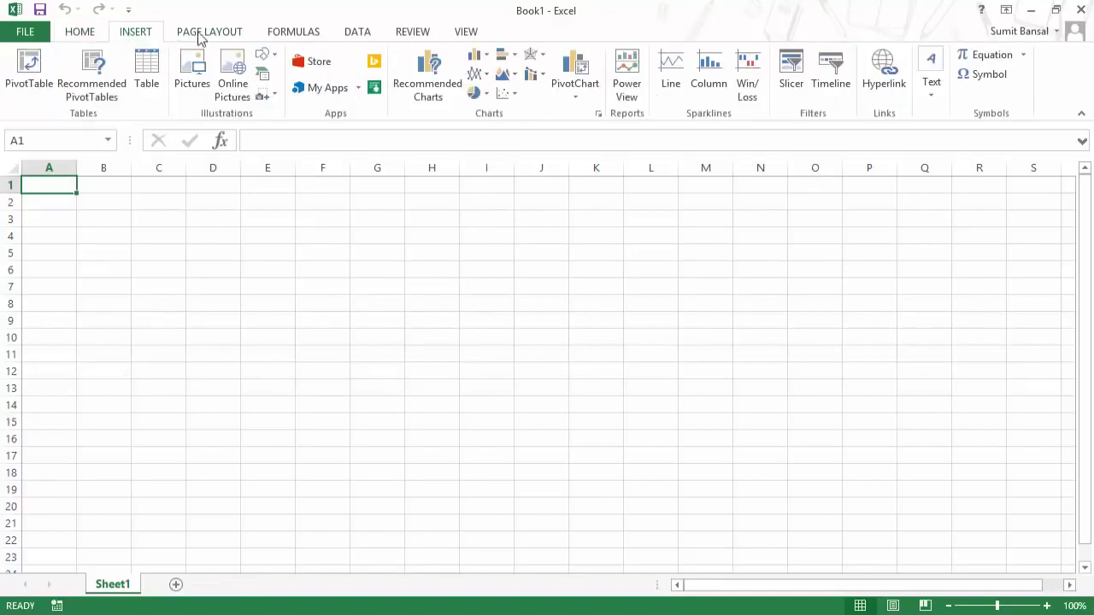
pyautogui.click(205, 34)
pyautogui.click(287, 36)
pyautogui.click(352, 37)
pyautogui.click(413, 34)
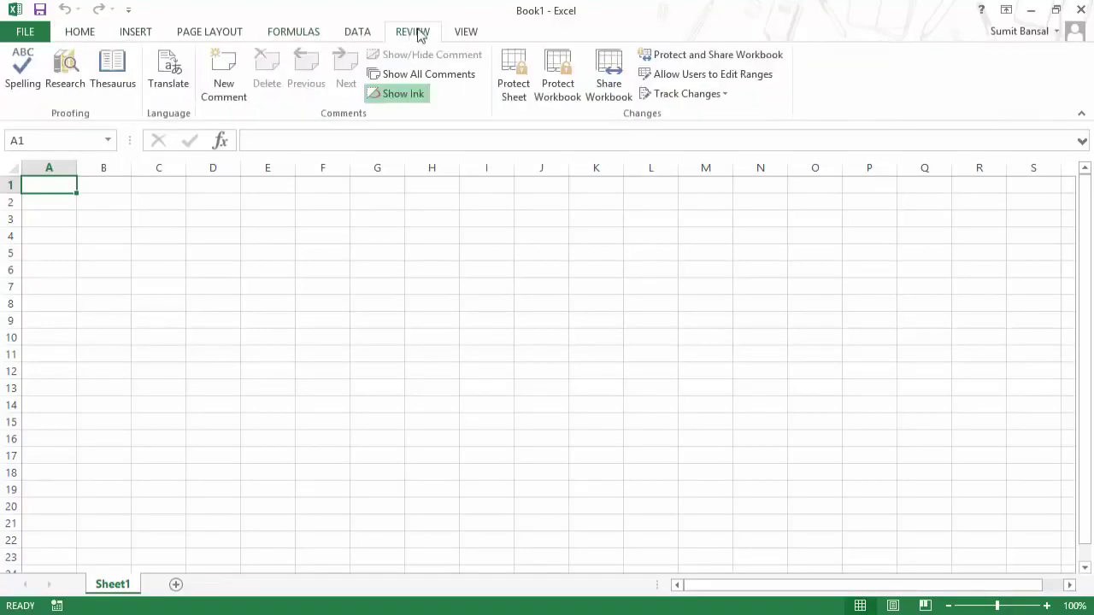
pyautogui.click(455, 36)
pyautogui.click(85, 43)
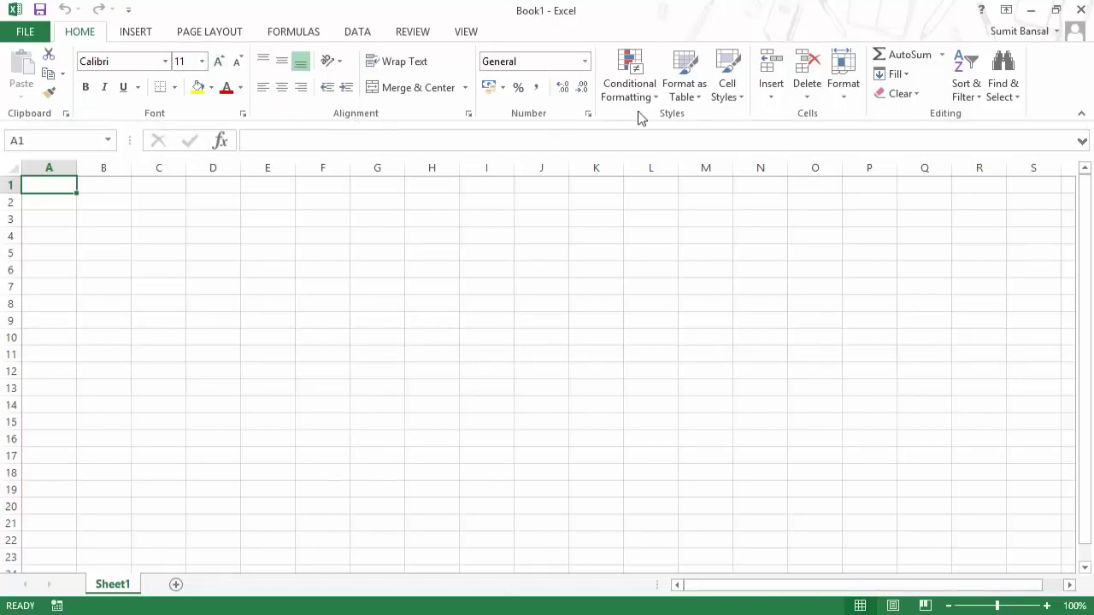
pyautogui.click(134, 35)
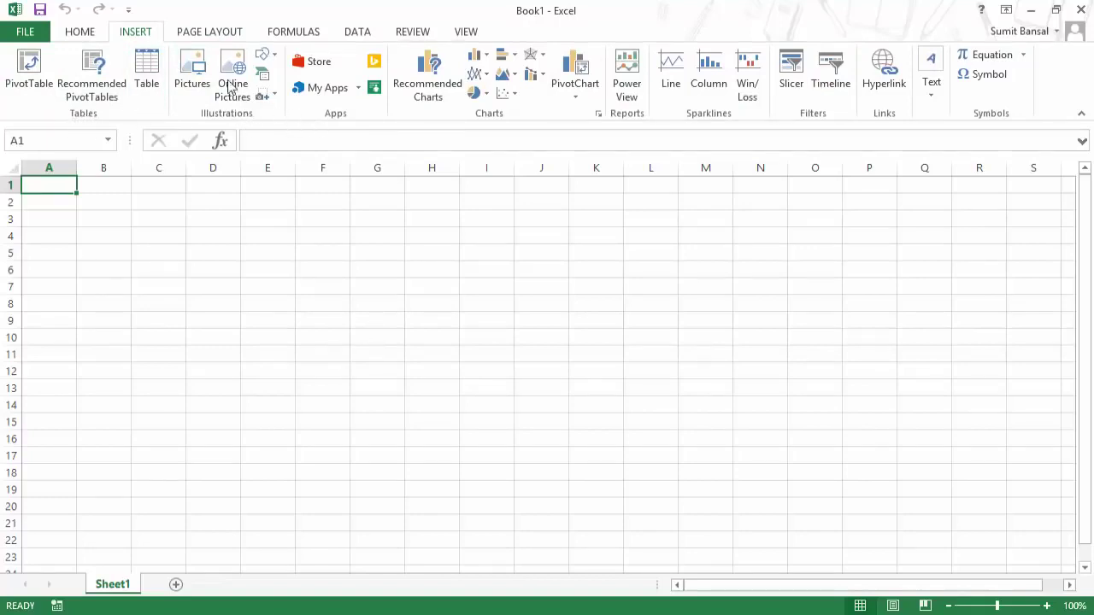
pyautogui.click(85, 34)
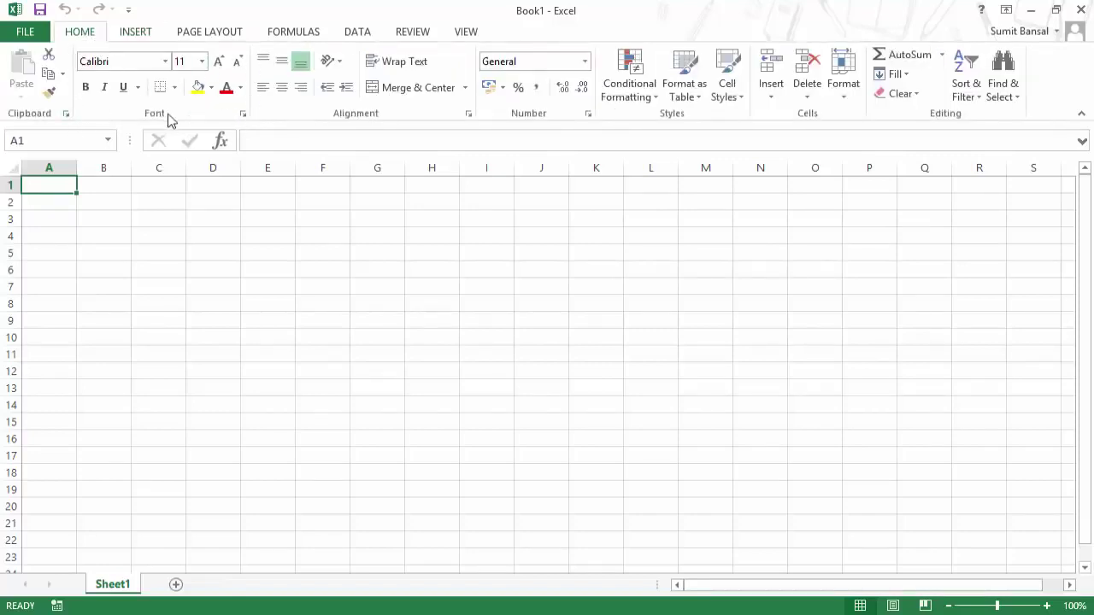
# Enter the text "Trump Excel" in cell C3 through the formula bar
pyautogui.click(58, 144)
pyautogui.click(149, 222)
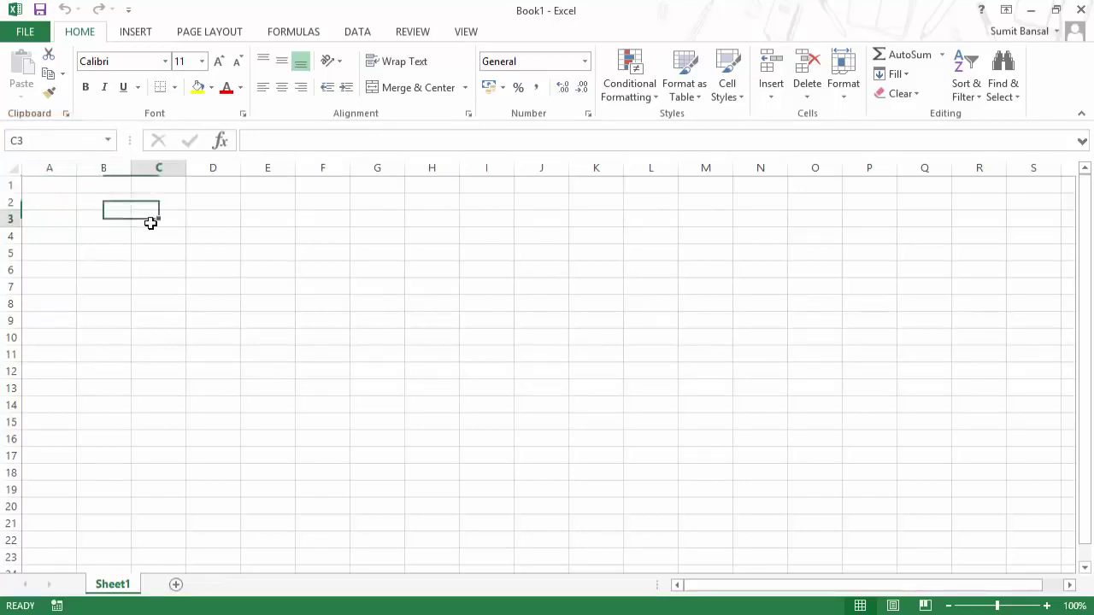
pyautogui.click(37, 141)
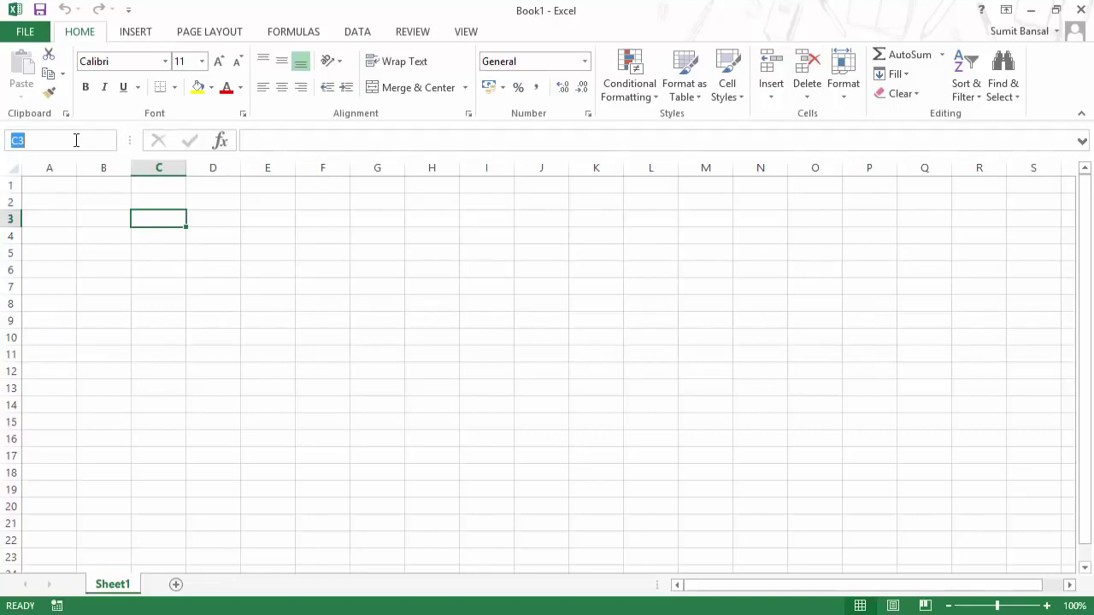
pyautogui.click(265, 141)
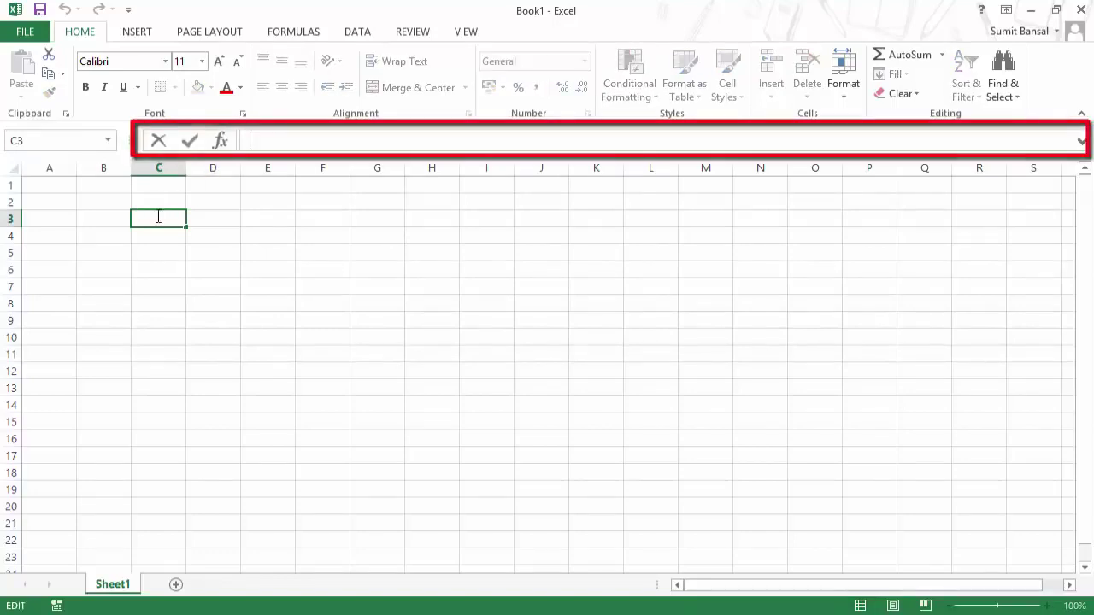
pyautogui.write('Trump Excel')
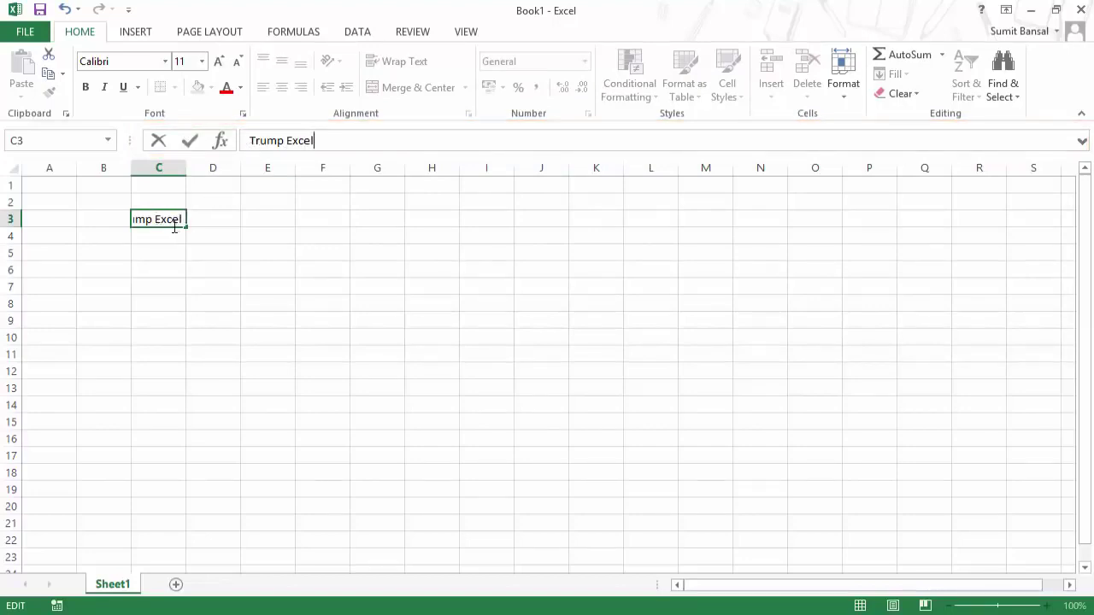
pyautogui.click(175, 227)
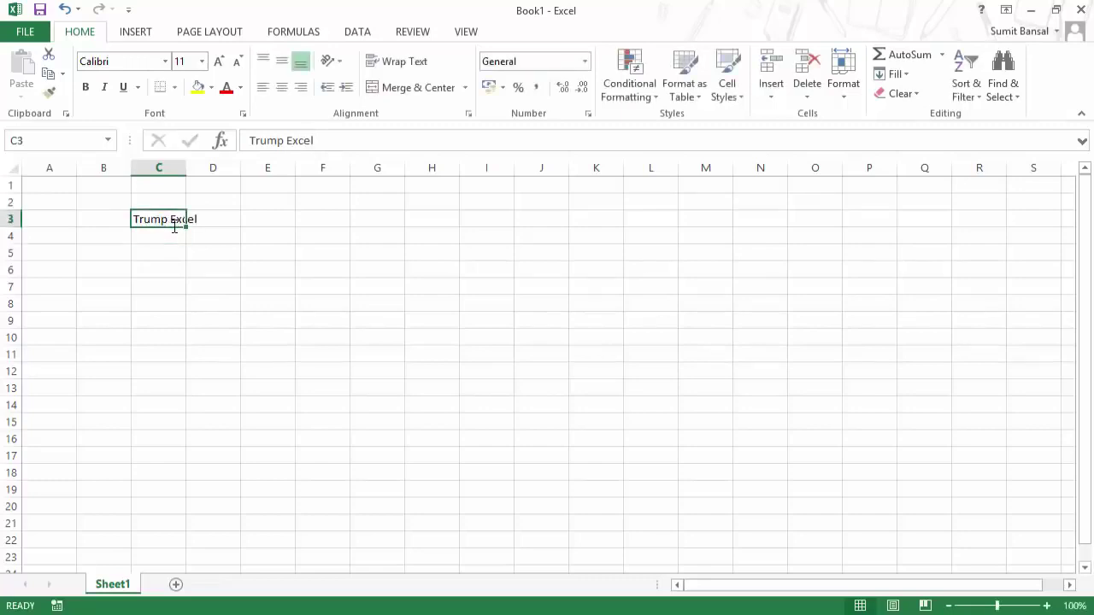
# Enter the text "Excel is Awesome" in cell C5 and check the cell's content in the formula bar
pyautogui.click(157, 248)
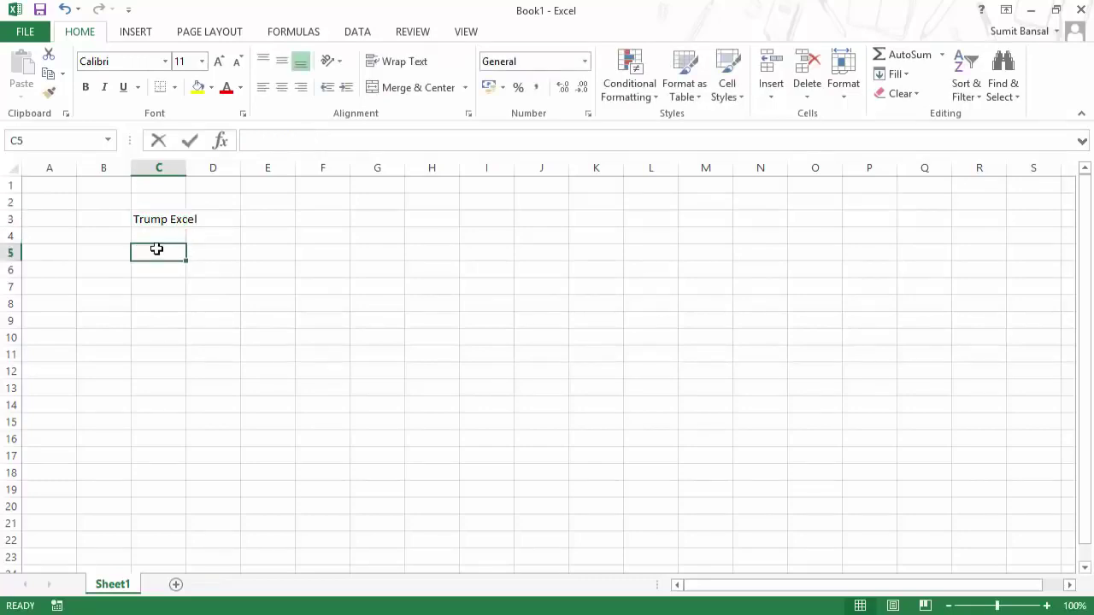
pyautogui.write('Excel')
pyautogui.press('BackSpace')
pyautogui.press('BackSpace')
pyautogui.press('BackSpace')
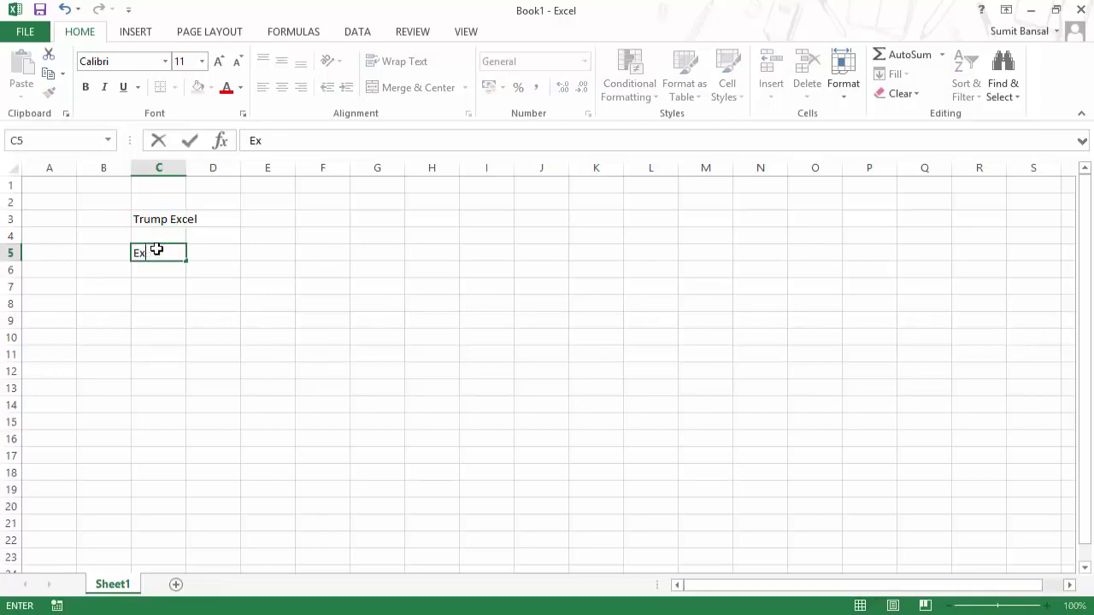
pyautogui.write('cel is Awesome')
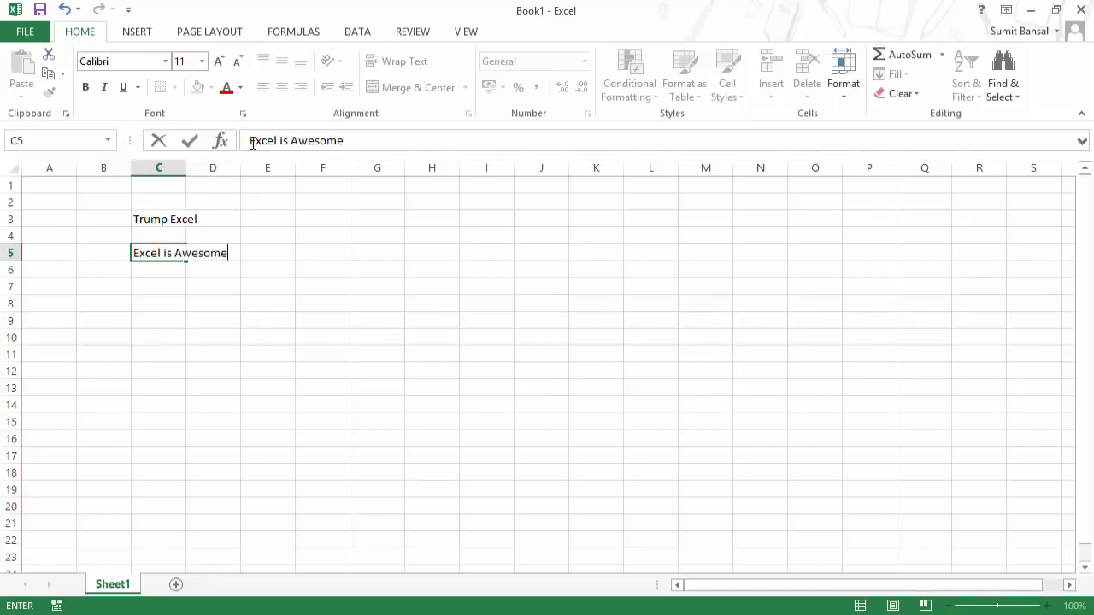
pyautogui.press('Return')
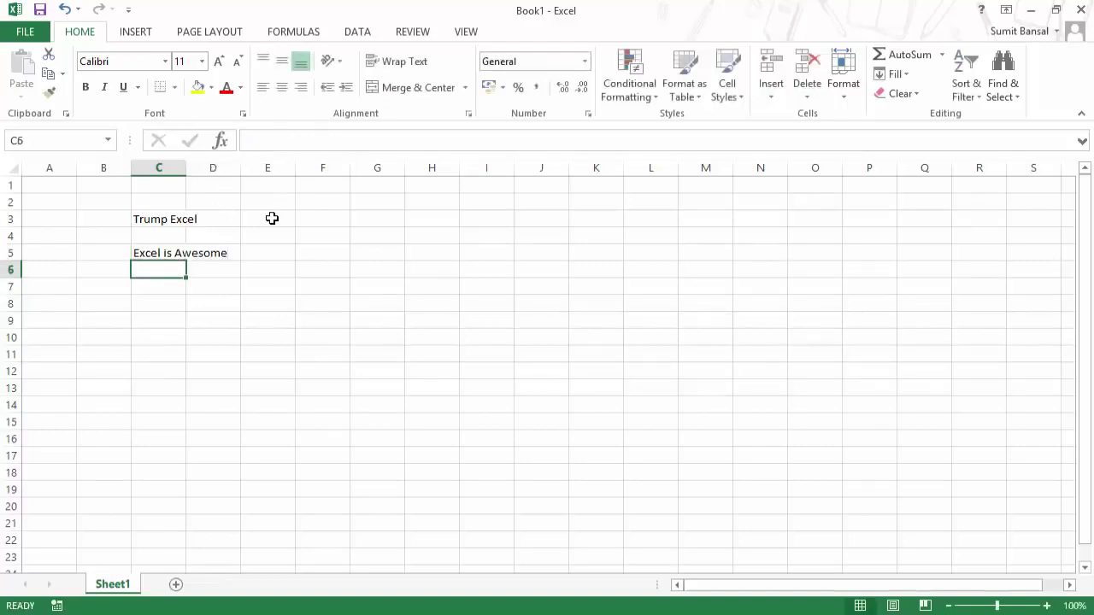
pyautogui.press('Up')
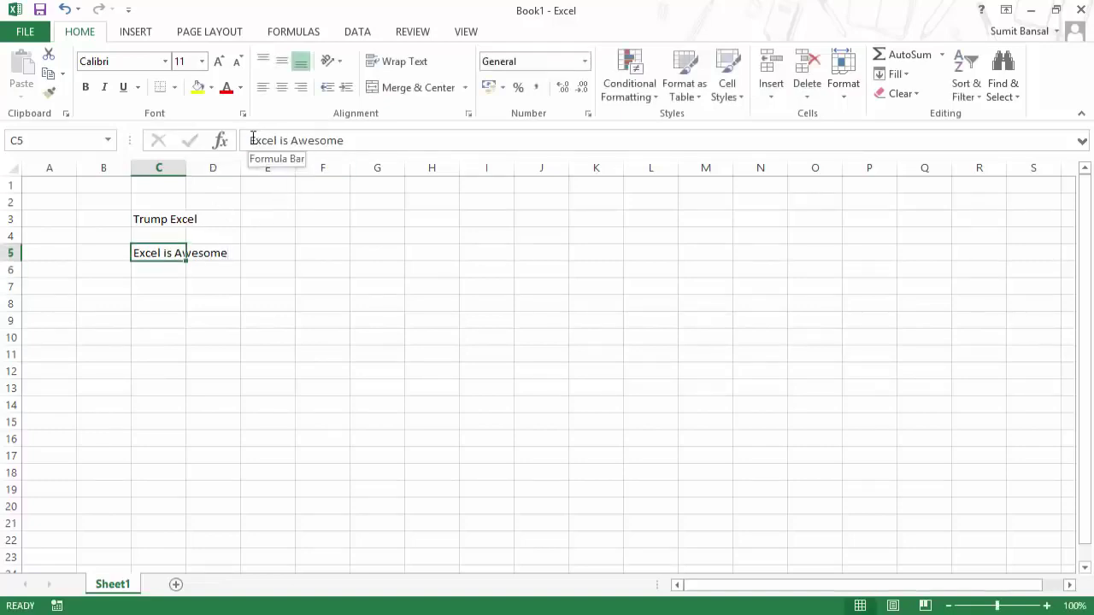
pyautogui.moveTo(251, 140); pyautogui.dragTo(345, 141)
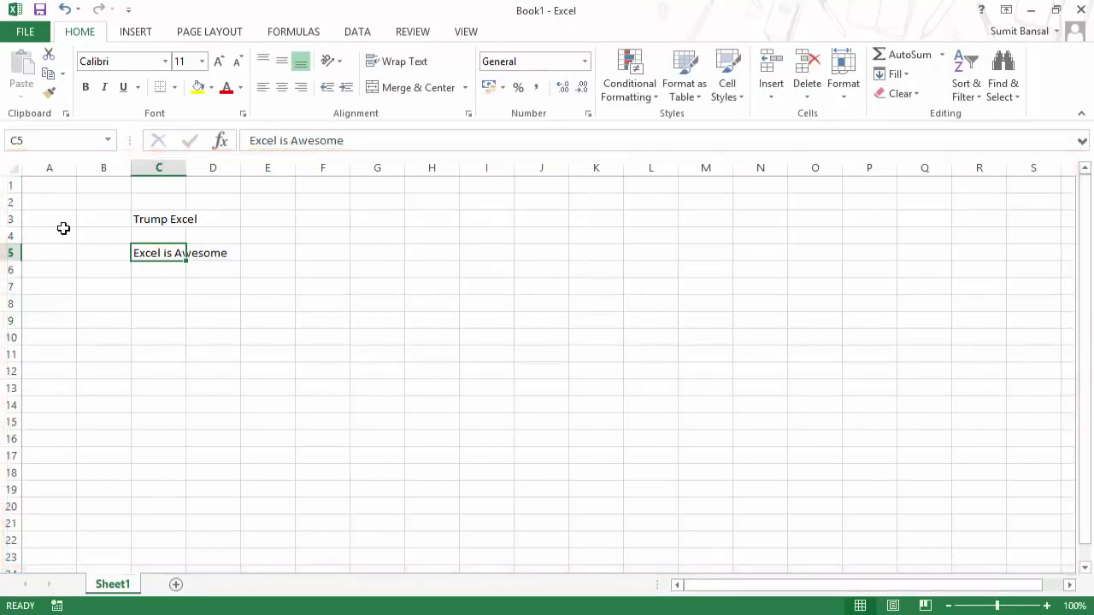
# Select columns A to D one after another, look at the sheet's last column, and return to cell A1
pyautogui.click(53, 167)
pyautogui.click(103, 168)
pyautogui.click(158, 168)
pyautogui.click(210, 168)
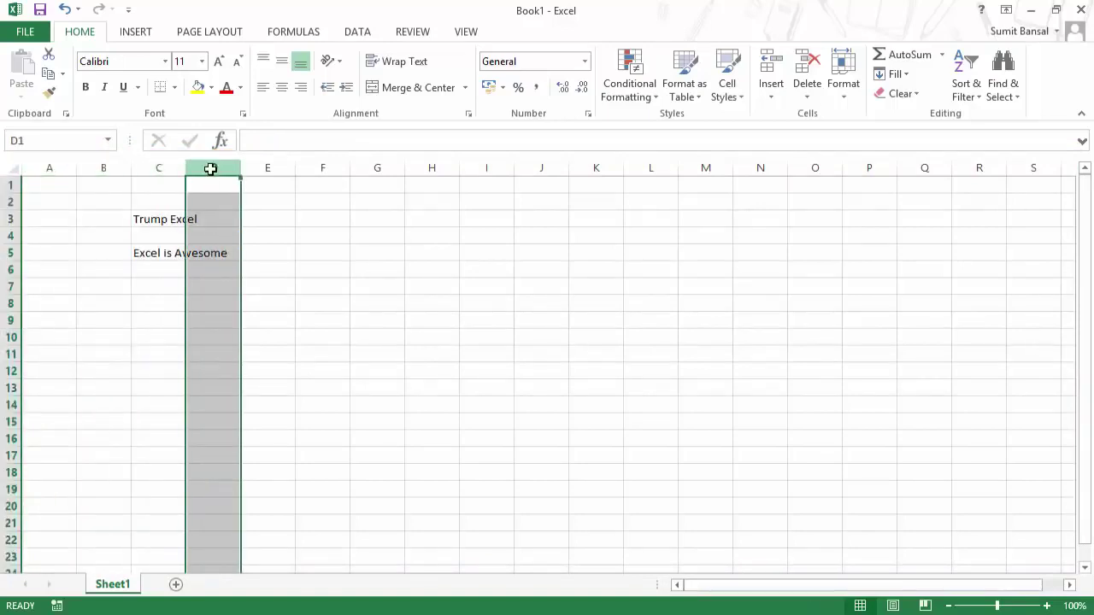
pyautogui.hotkey('ctrl', 'Right')
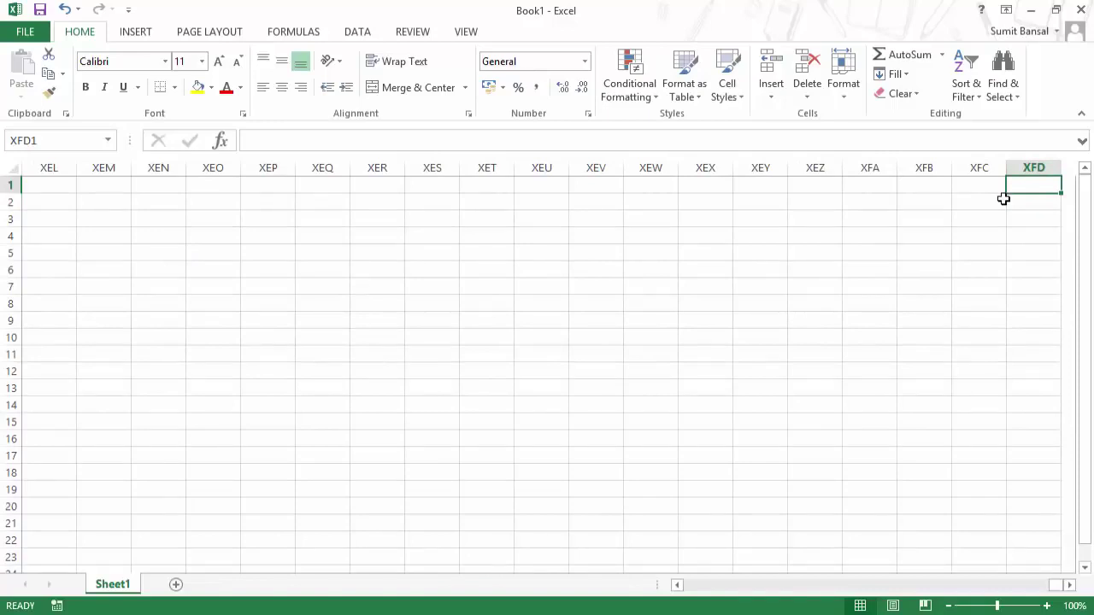
pyautogui.hotkey('ctrl', 'Home')
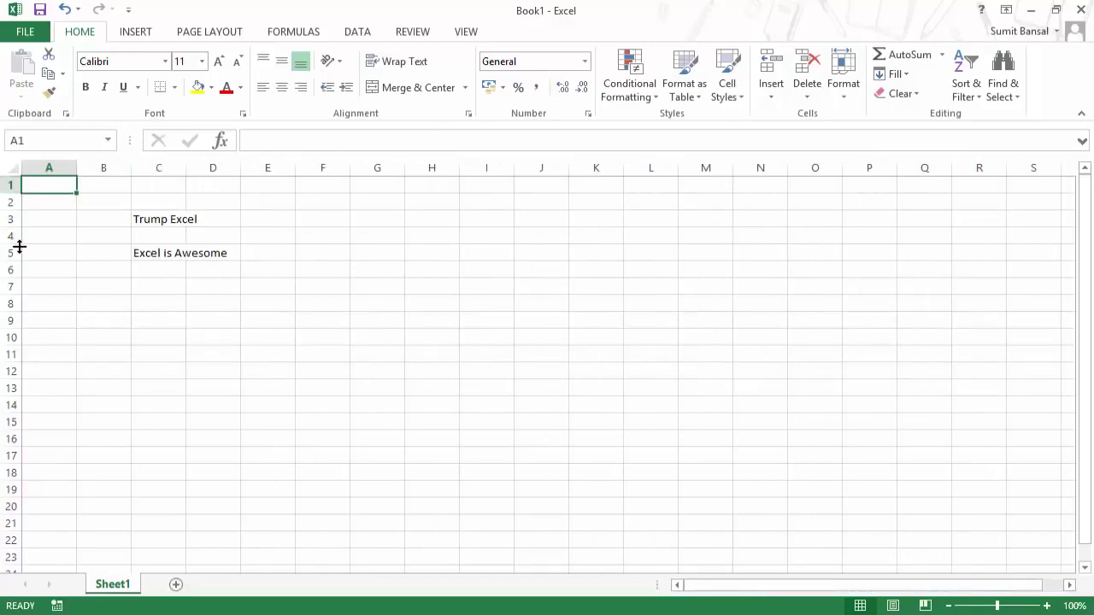
# Examine the row numbering down column A, select rows 2 to 4 individually, view the sheet's last row, and return to A1
pyautogui.press('Down')
pyautogui.press('Down')
pyautogui.press('Down')
pyautogui.press('Down')
pyautogui.press('Down')
pyautogui.press('Down')
pyautogui.press('Down')
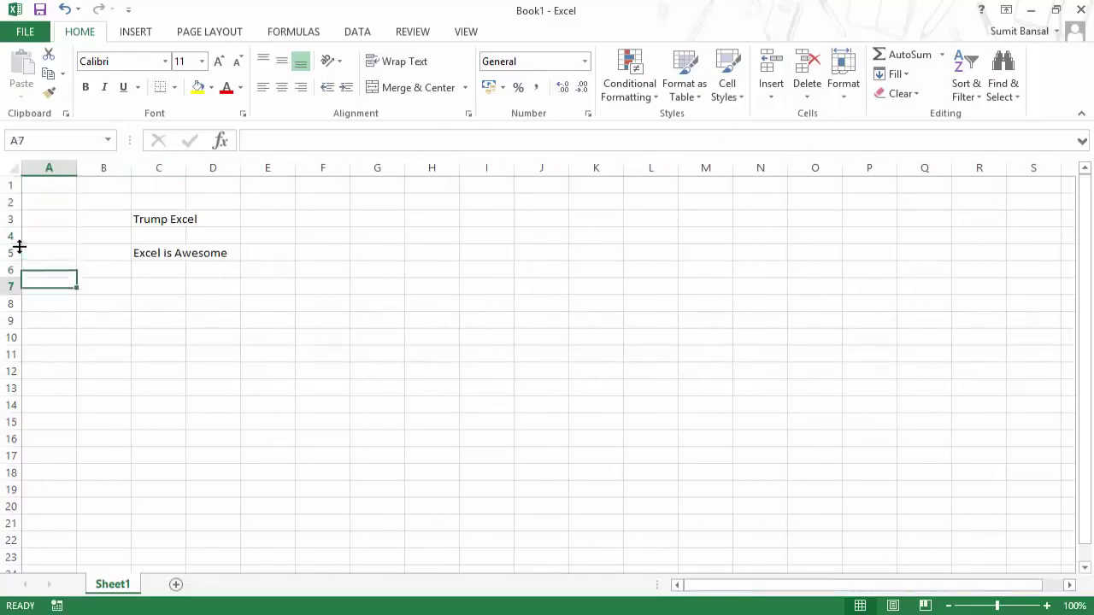
pyautogui.click(7, 201)
pyautogui.click(7, 219)
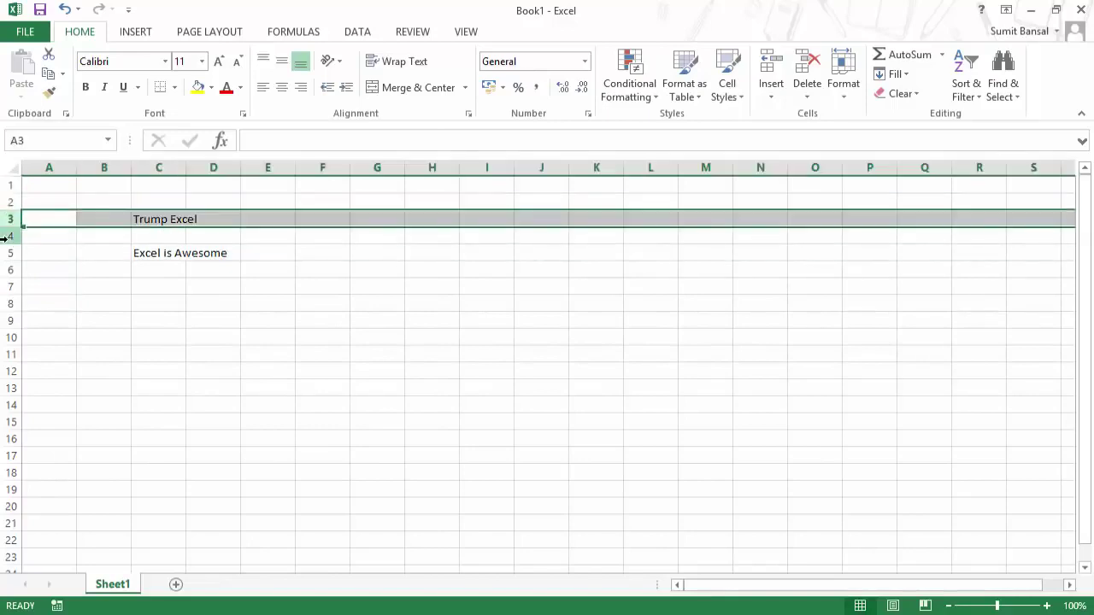
pyautogui.click(7, 236)
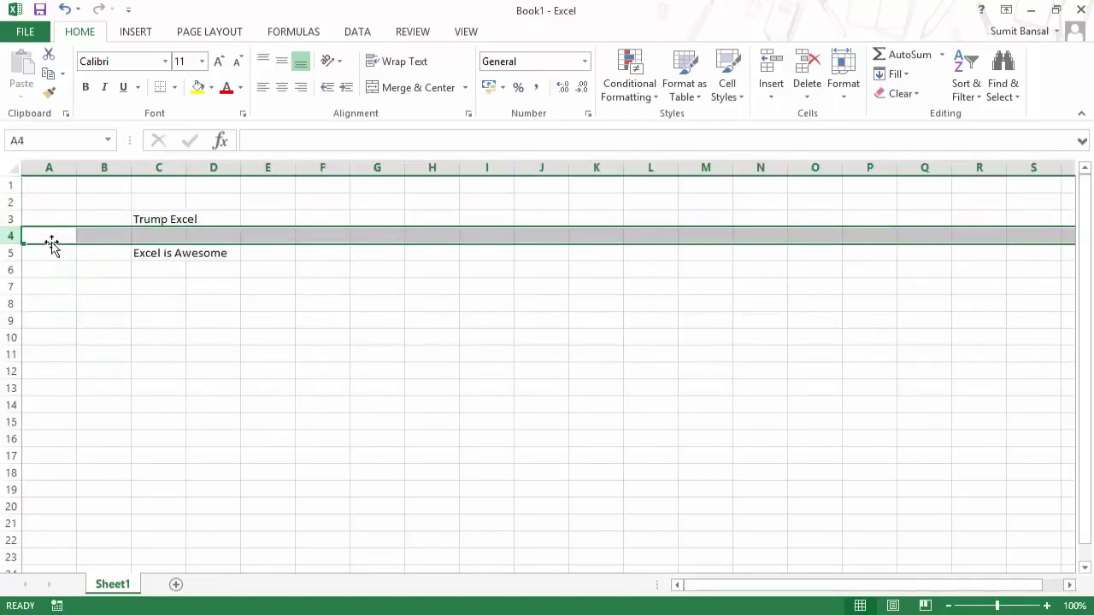
pyautogui.doubleClick(51, 245)
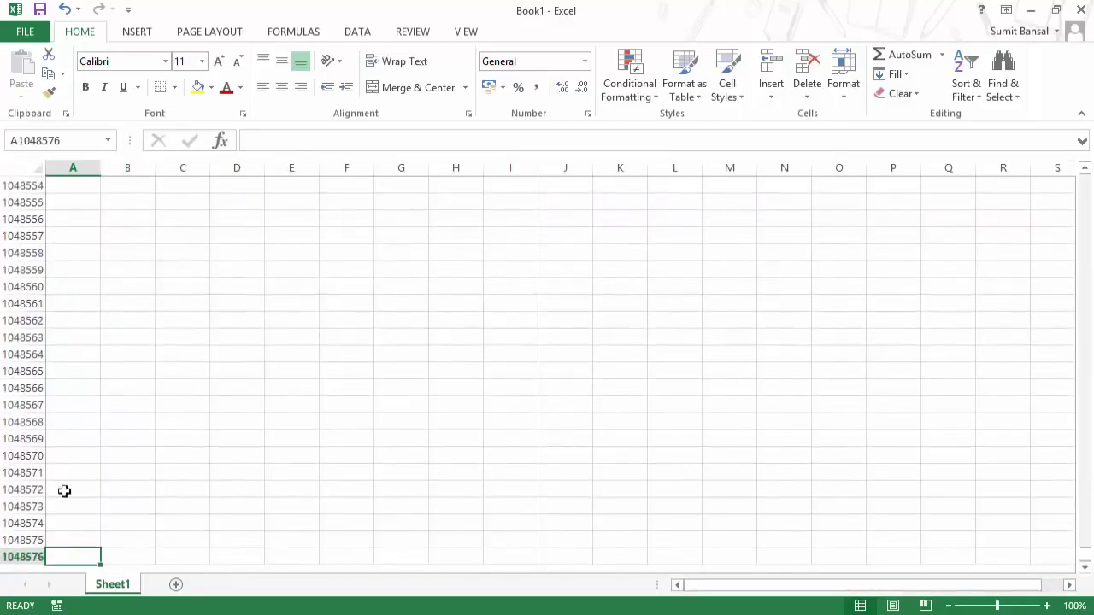
pyautogui.doubleClick(87, 544)
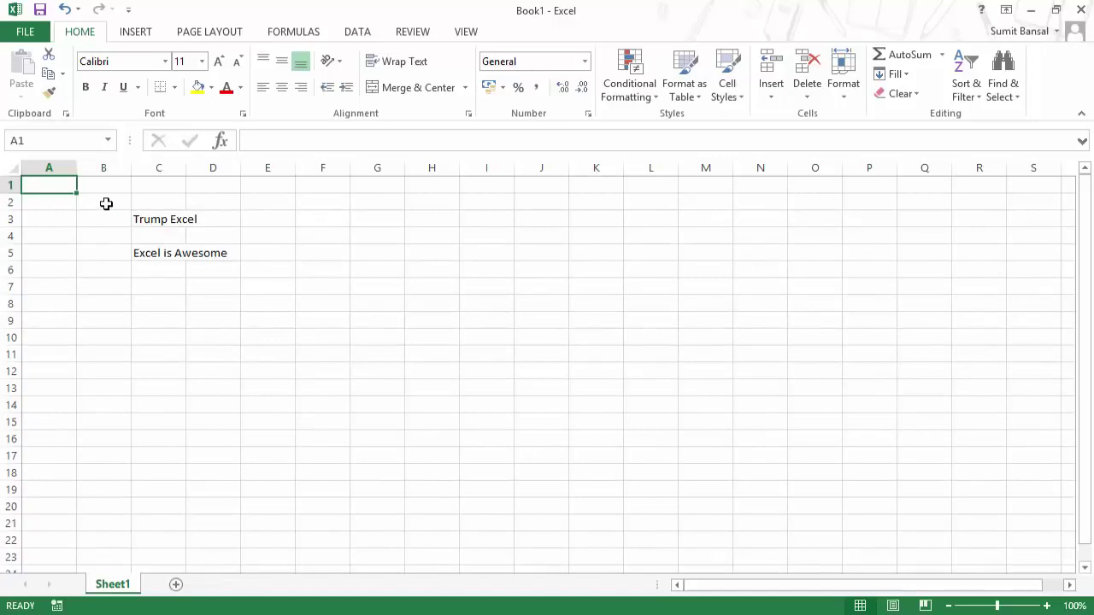
# Enter the text "B7" in cell B7 and finish with cell F9 selected
pyautogui.click(103, 288)
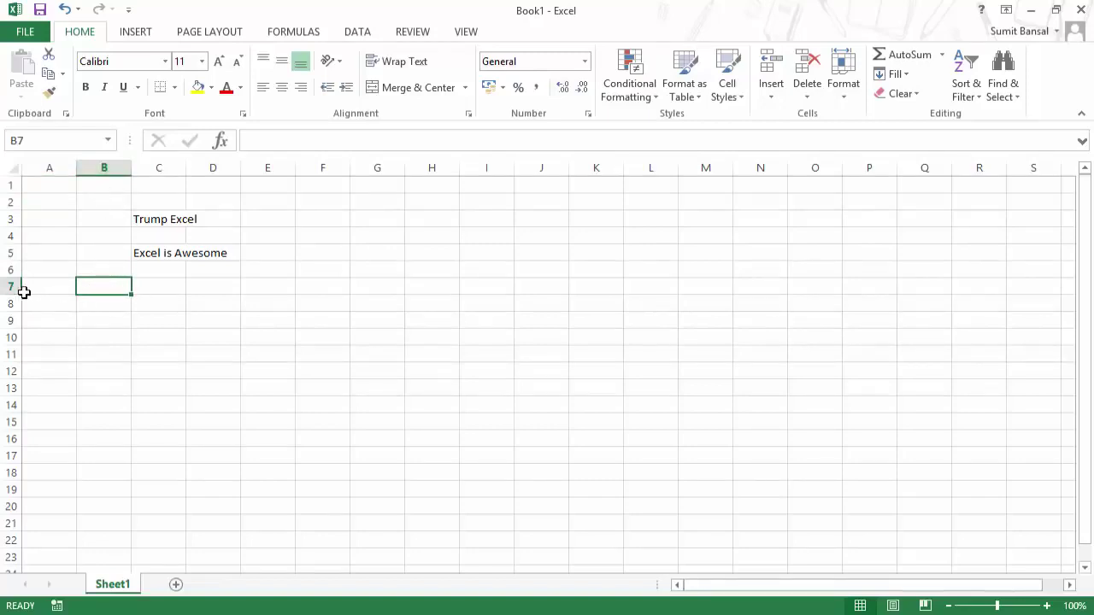
pyautogui.write('B7')
pyautogui.press('Return')
pyautogui.click(108, 285)
pyautogui.click(323, 323)
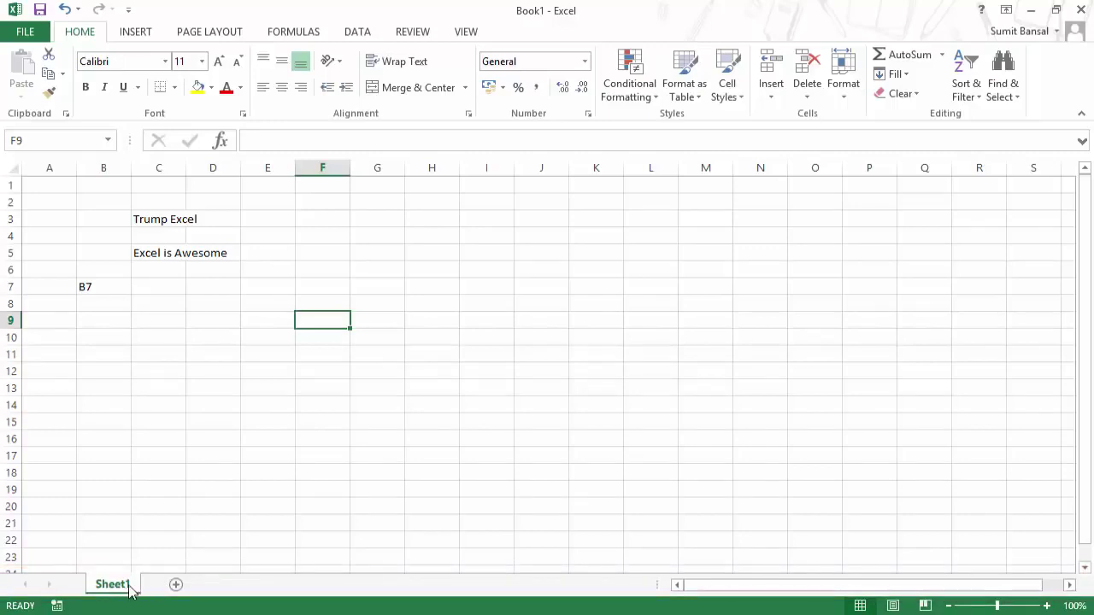
# Add four new worksheets to the workbook after Sheet1
pyautogui.click(176, 585)
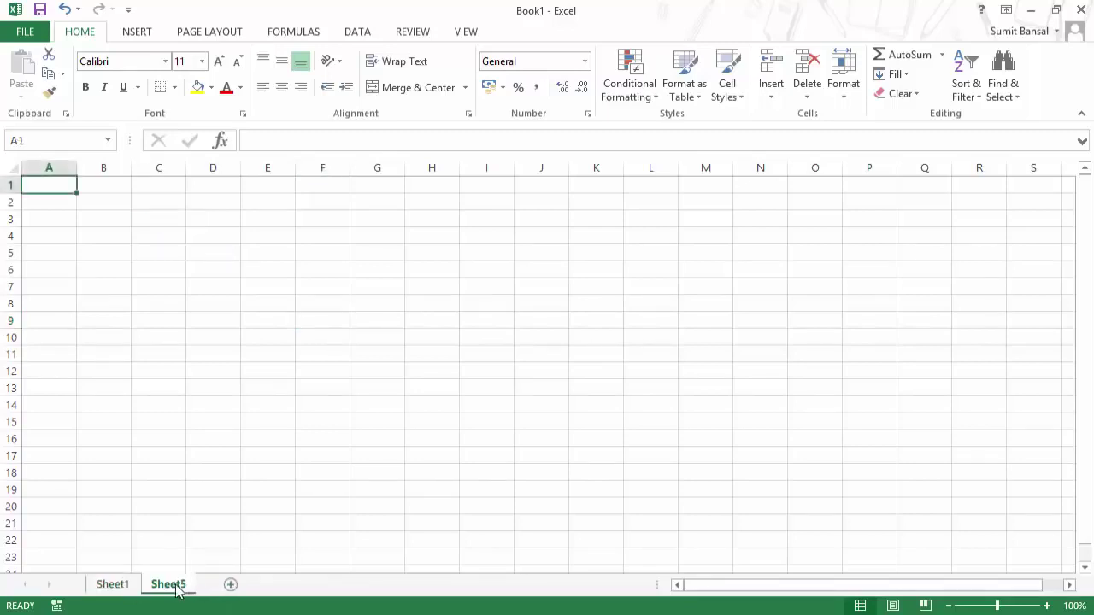
pyautogui.click(231, 586)
pyautogui.click(317, 585)
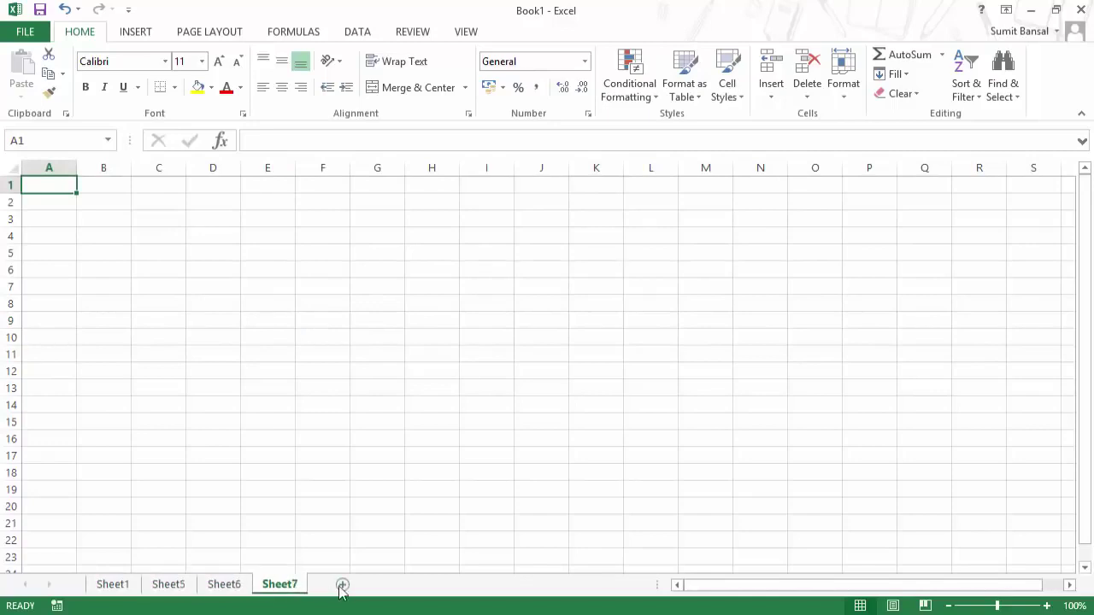
pyautogui.click(342, 585)
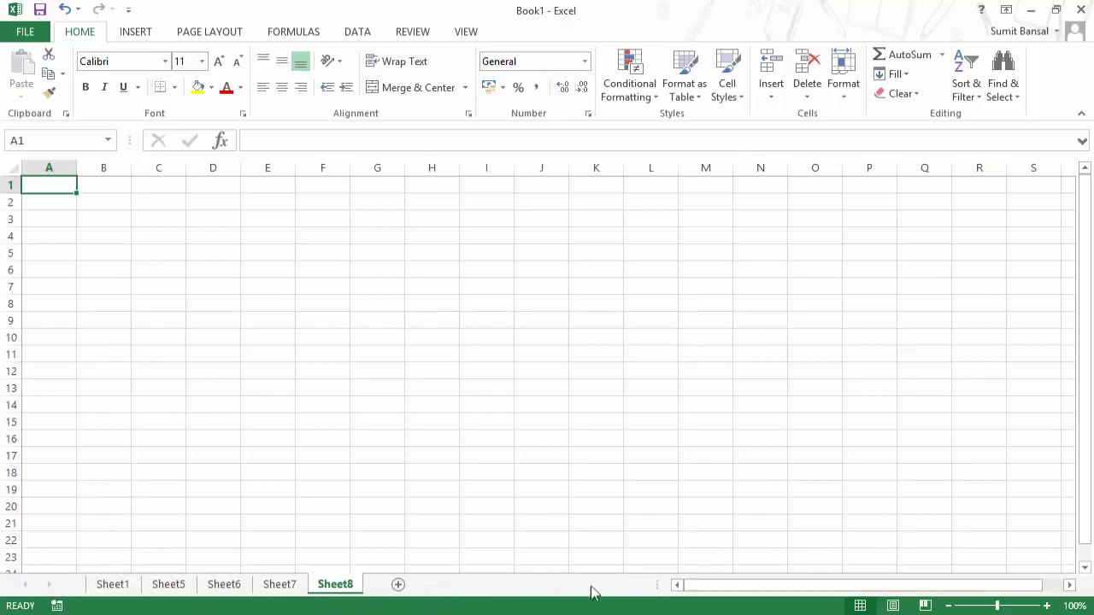
pyautogui.moveTo(718, 586); pyautogui.dragTo(691, 589)
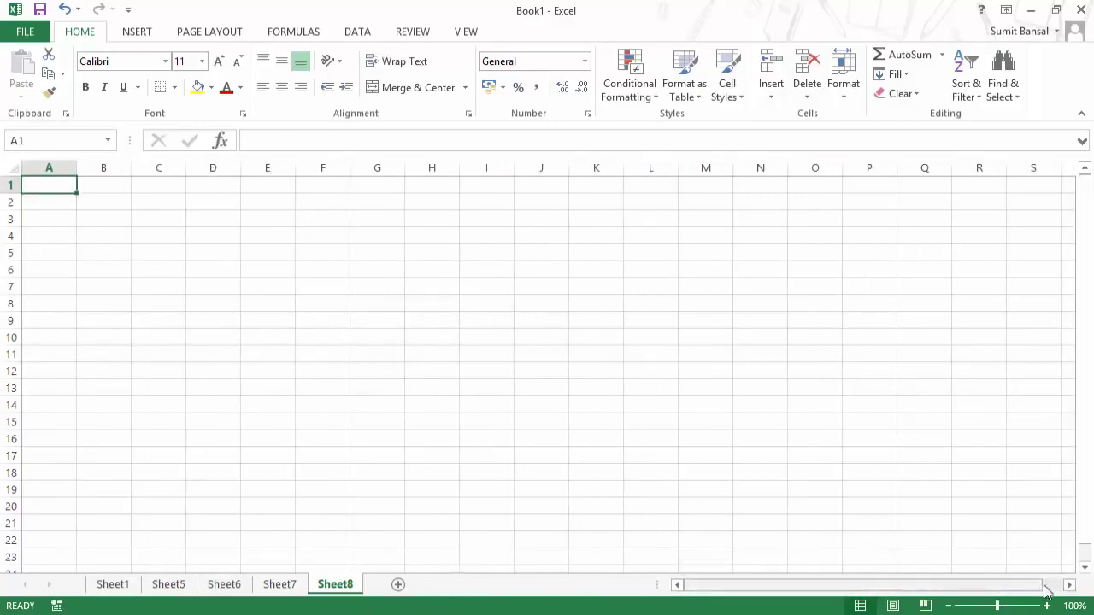
pyautogui.moveTo(1090, 412)
pyautogui.mouseDown()
pyautogui.moveTo(1090, 466)
pyautogui.moveTo(1088, 406)
pyautogui.mouseUp()
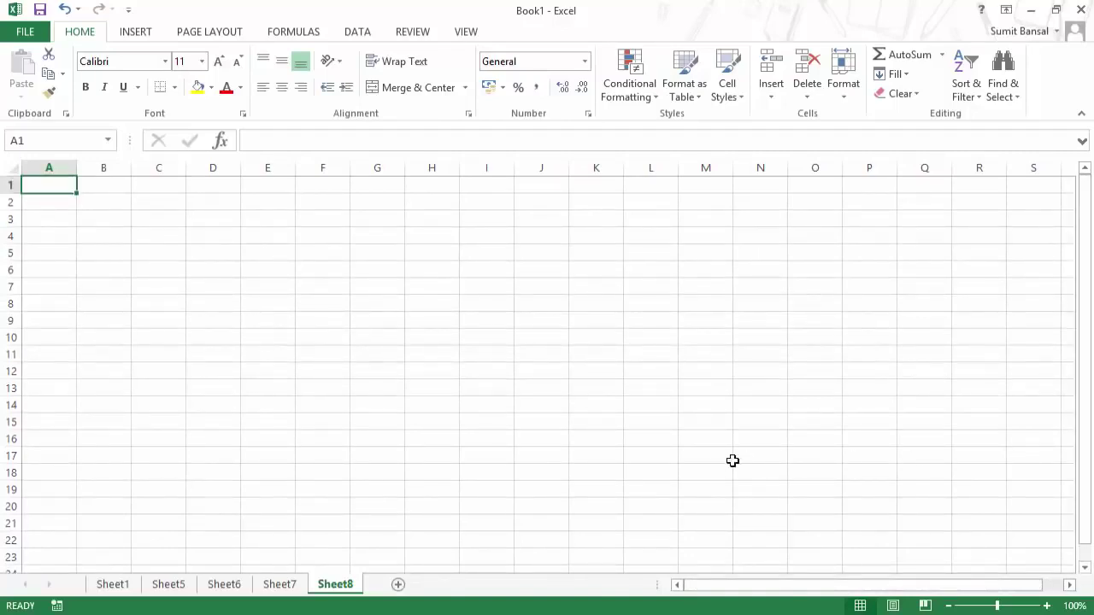
pyautogui.scroll(-1, 512, 398)
pyautogui.scroll(1, 496, 427)
# Enter a person's first name in cell A1 of Sheet8
pyautogui.doubleClick(40, 186)
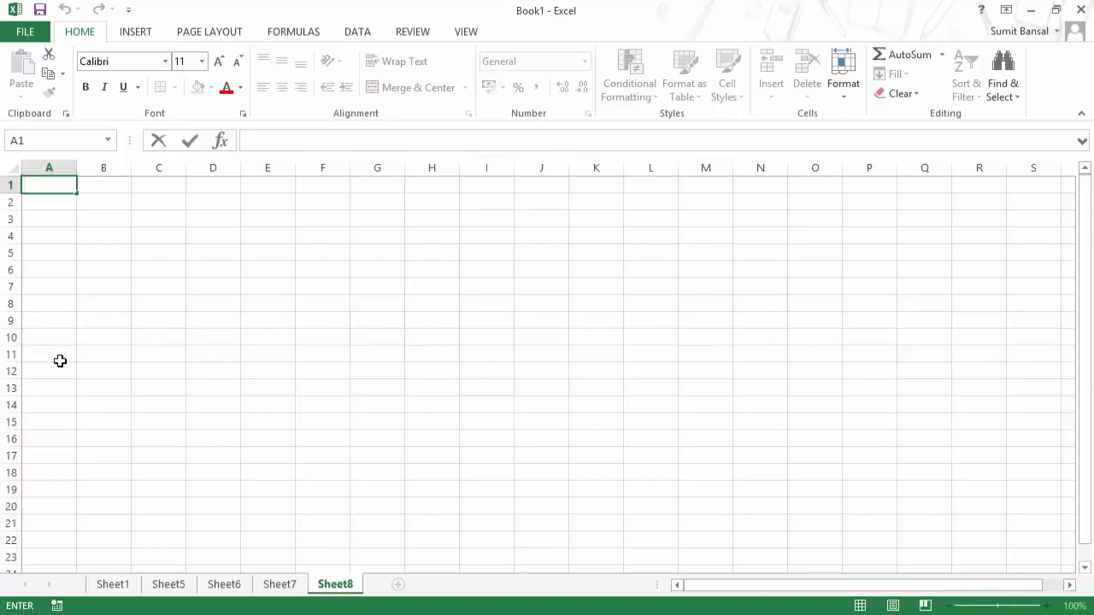
pyautogui.write('Sumit')
pyautogui.hotkey('ctrl', 'Return')
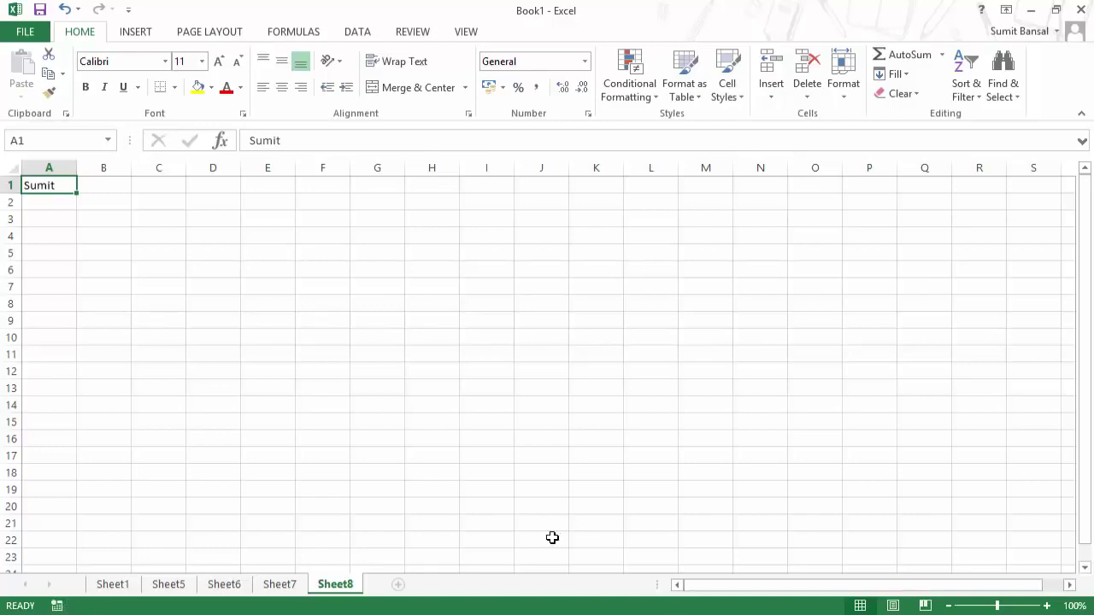
# Enter the numbers 1, 2 and 3 in cells B2 to B4 and select that range
pyautogui.click(105, 203)
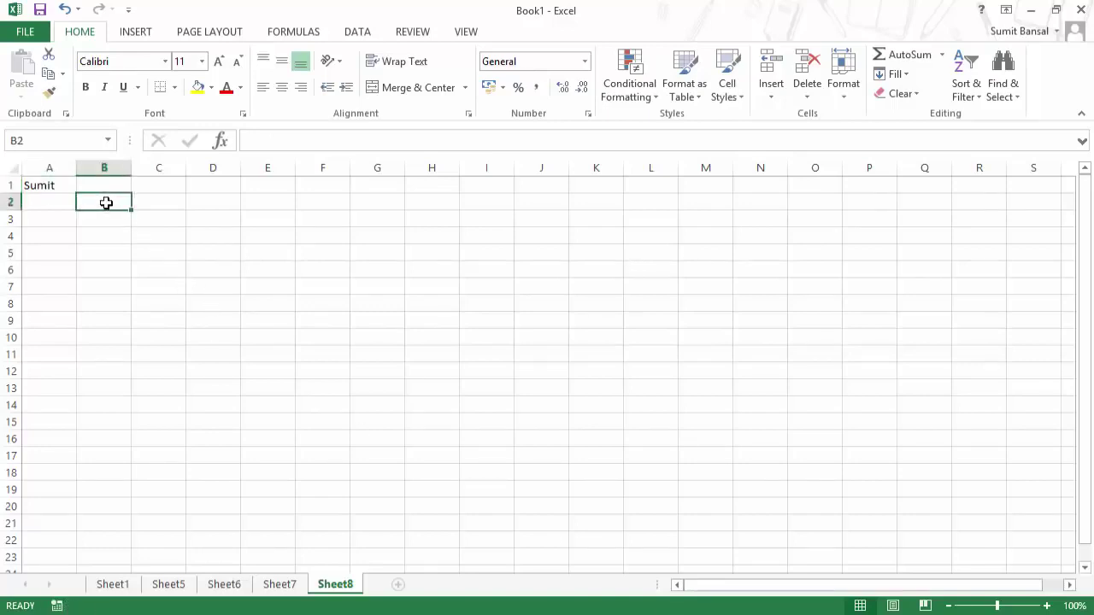
pyautogui.write('12')
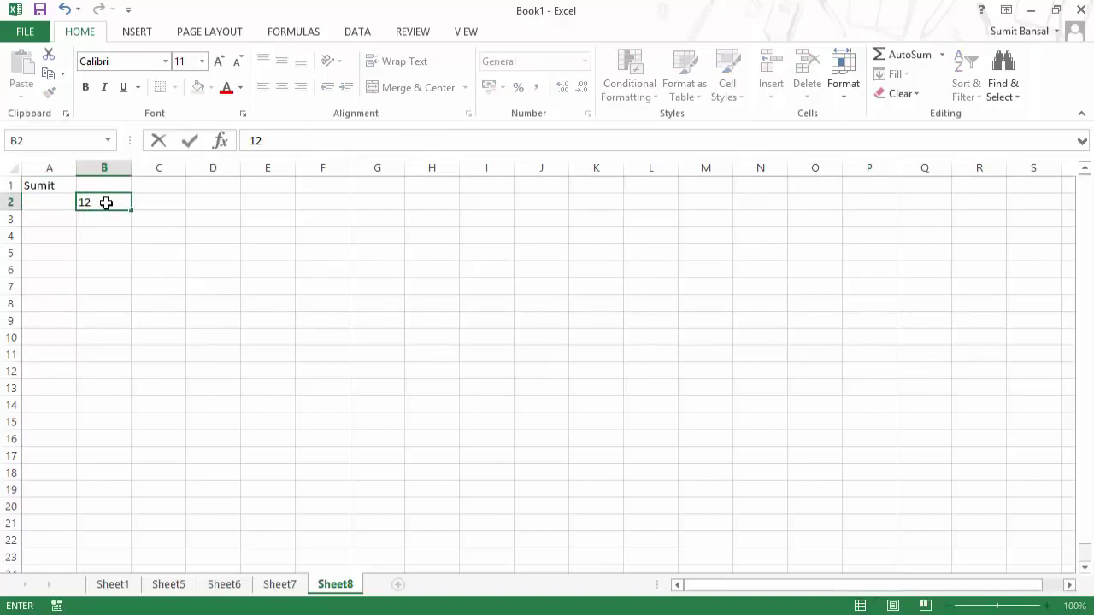
pyautogui.press('Return')
pyautogui.click(106, 203)
pyautogui.write('1')
pyautogui.press('Return')
pyautogui.write('2')
pyautogui.hotkey('ctrl', 'Return')
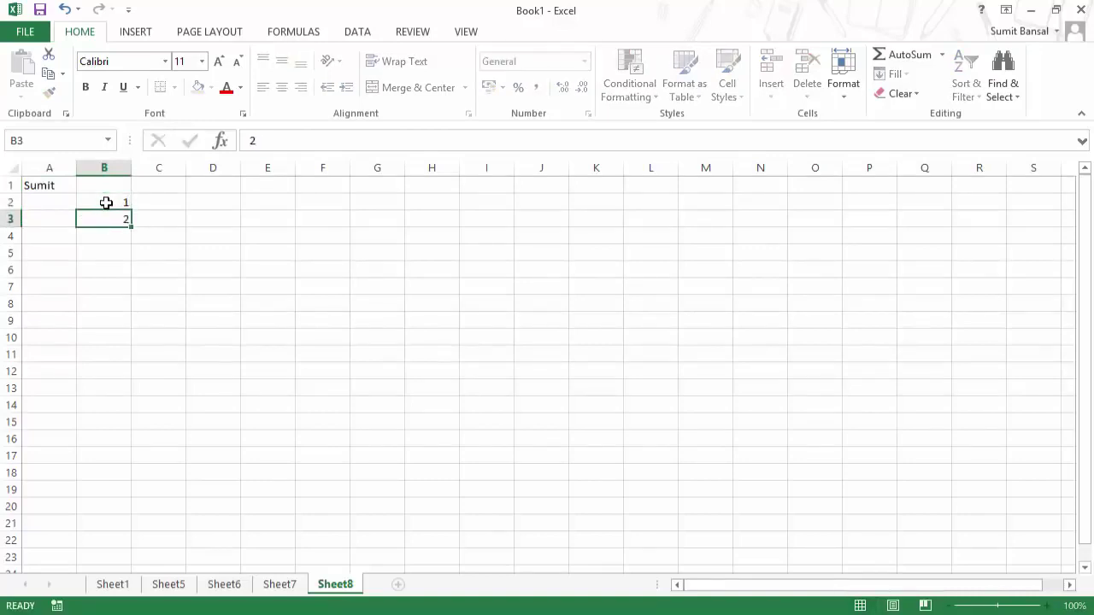
pyautogui.press('Return')
pyautogui.write('3')
pyautogui.press('Return')
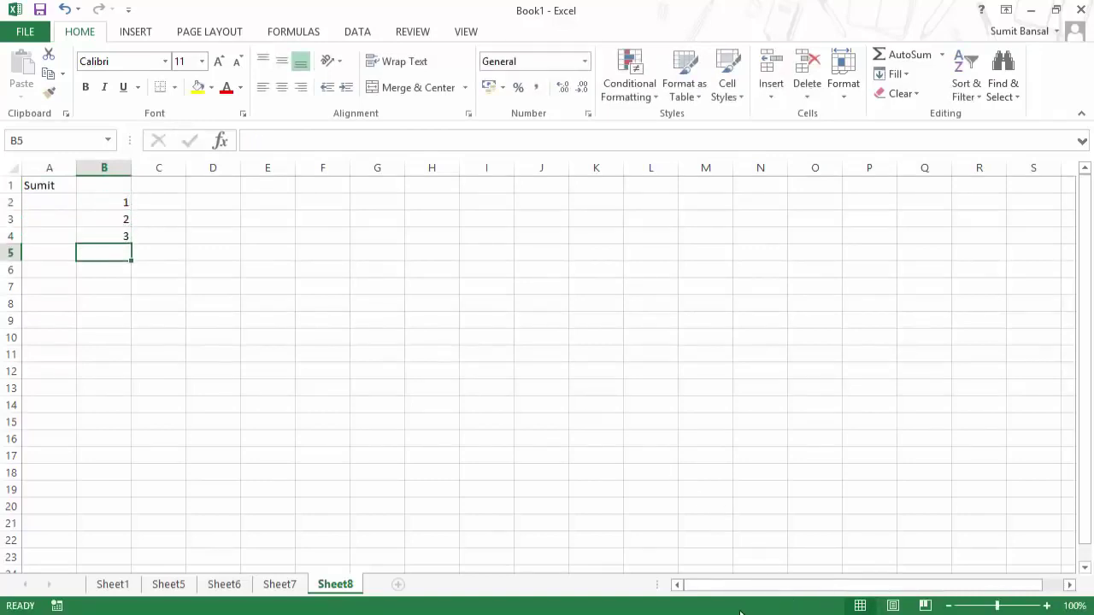
pyautogui.moveTo(114, 205); pyautogui.dragTo(114, 239)
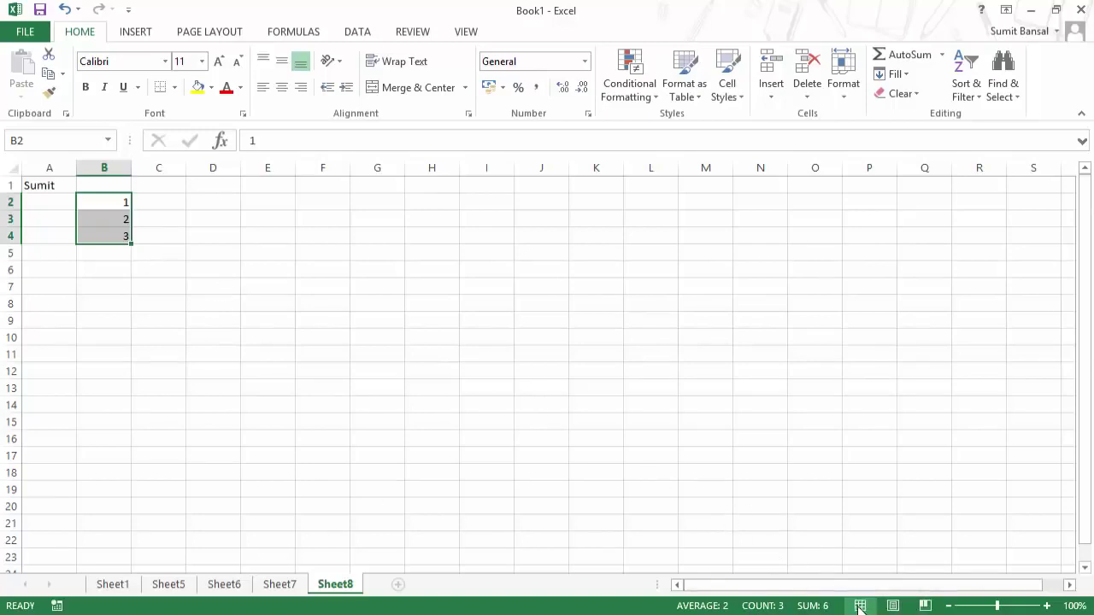
# Enlarge the Sheet8 view to 120% and reduce it to 50%
pyautogui.click(949, 606)
pyautogui.click(1047, 606)
pyautogui.click(1047, 606)
pyautogui.click(1047, 606)
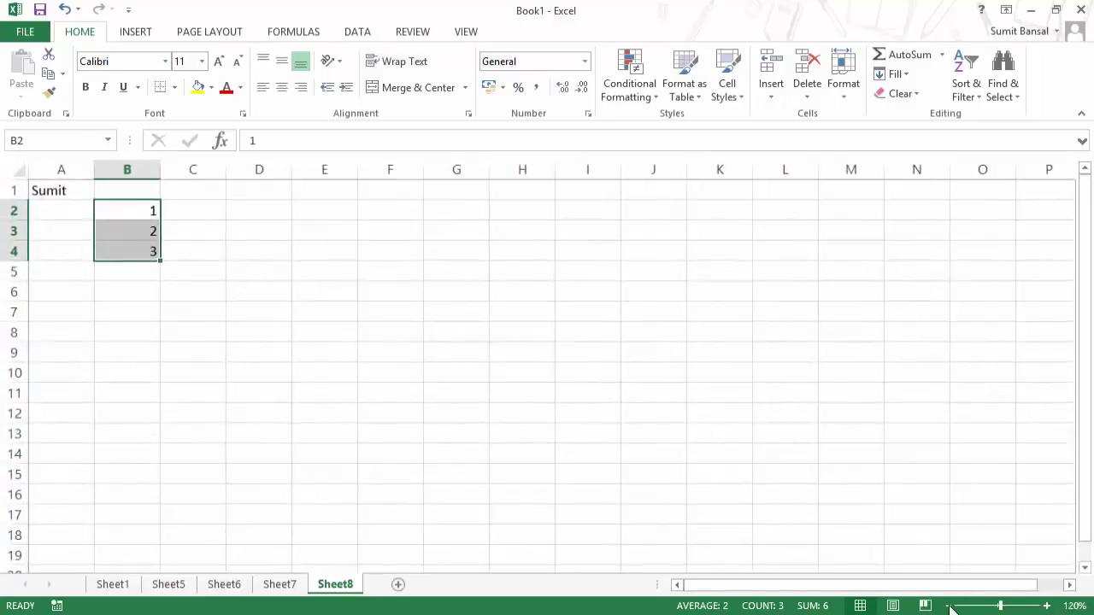
pyautogui.click(949, 606)
pyautogui.click(949, 606)
pyautogui.click(950, 605)
pyautogui.click(949, 606)
pyautogui.click(949, 606)
pyautogui.click(949, 606)
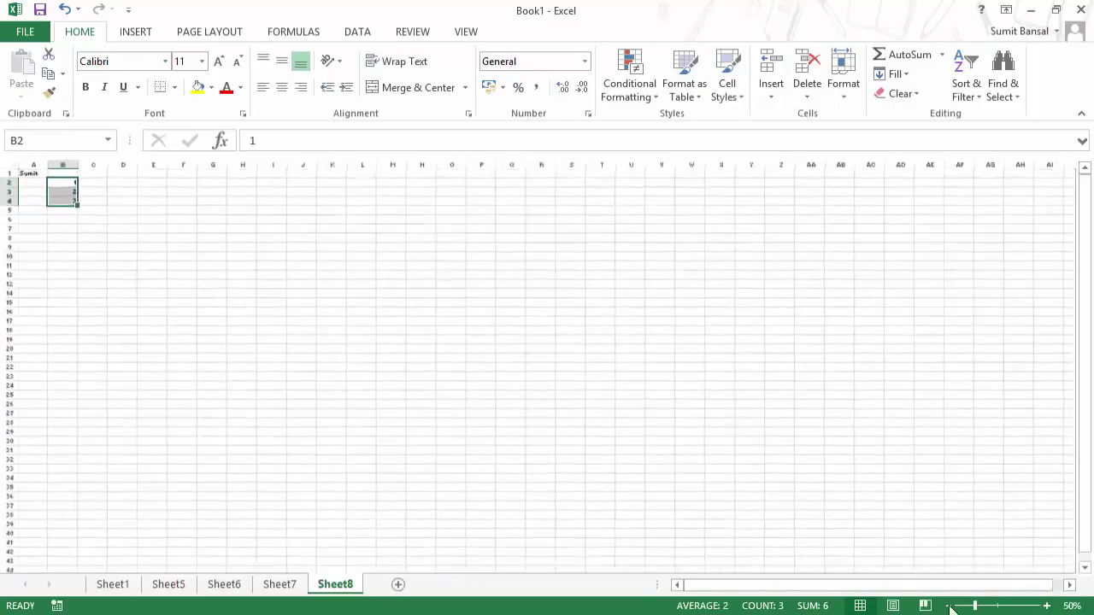
pyautogui.click(949, 606)
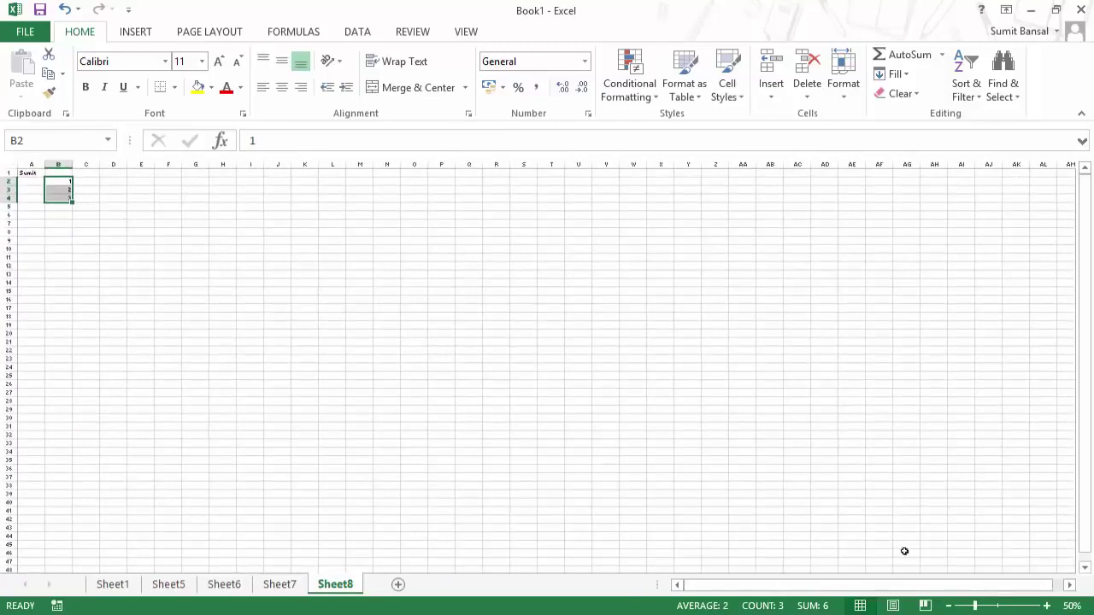
# Restore the Sheet8 view to 100% zoom
pyautogui.click(1046, 606)
pyautogui.click(1046, 605)
pyautogui.click(1045, 606)
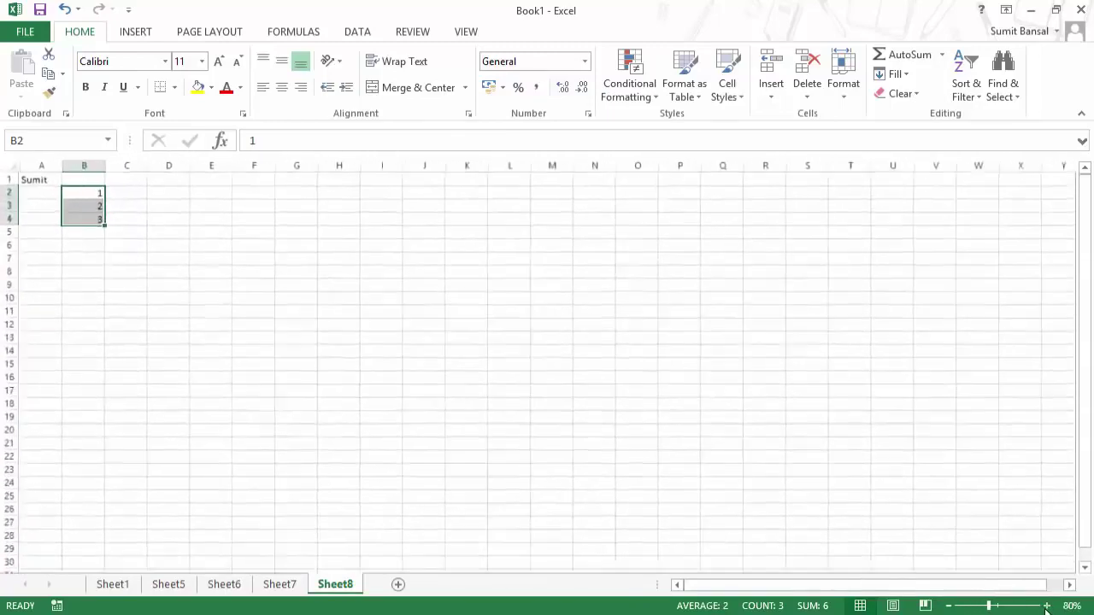
pyautogui.click(1046, 606)
pyautogui.click(1045, 606)
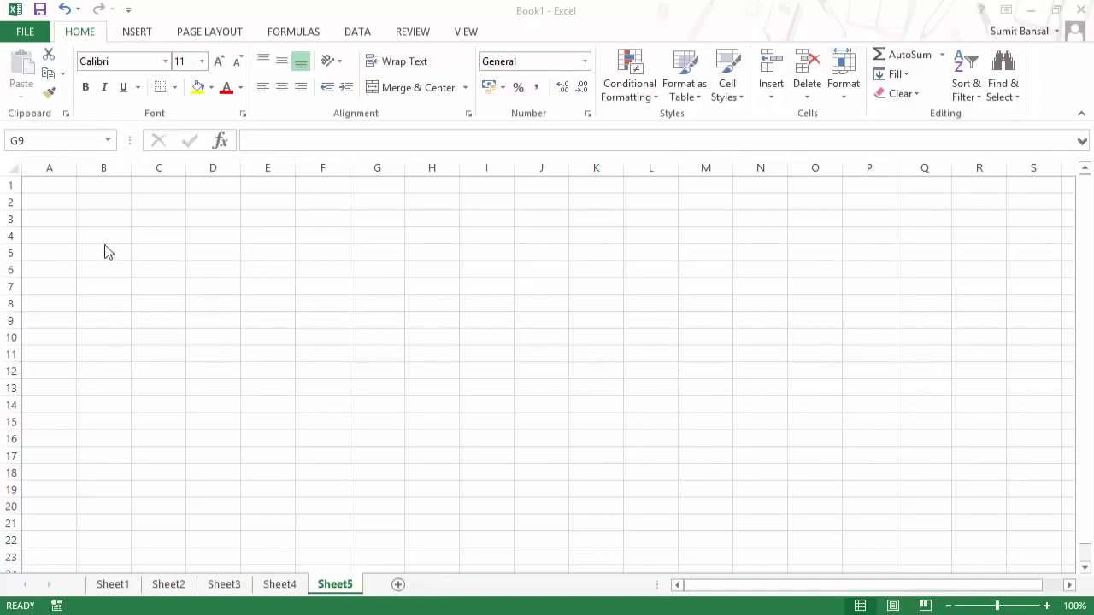
# Select cells A1, D8 and T4 in Sheet5 one after another and bring column A back into view
pyautogui.click(56, 188)
pyautogui.click(238, 300)
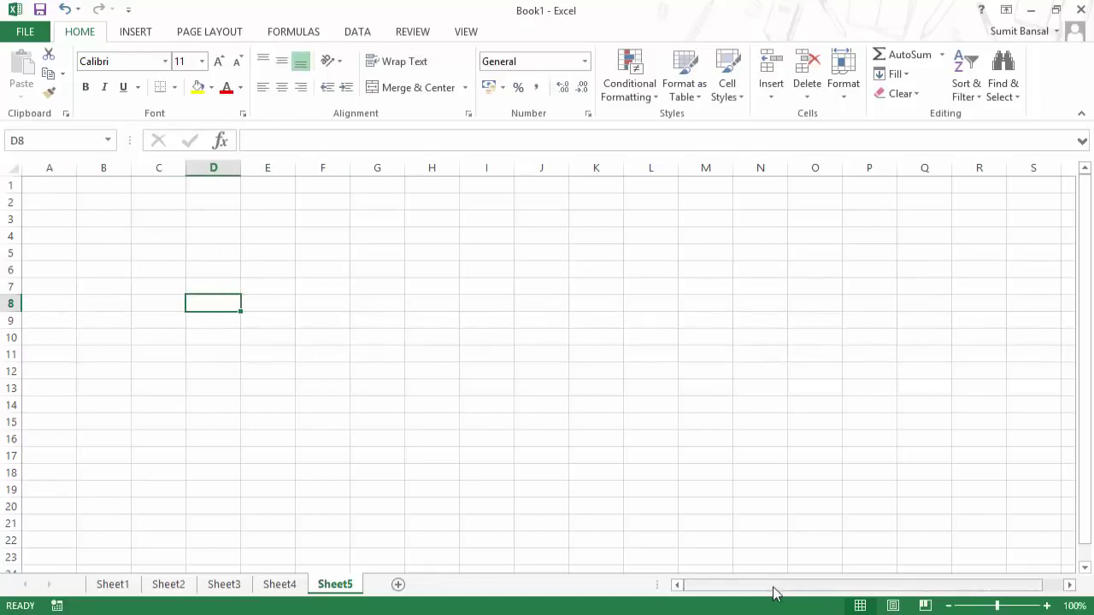
pyautogui.moveTo(774, 591); pyautogui.dragTo(978, 586)
pyautogui.moveTo(1070, 585); pyautogui.dragTo(1069, 584)
pyautogui.click(830, 236)
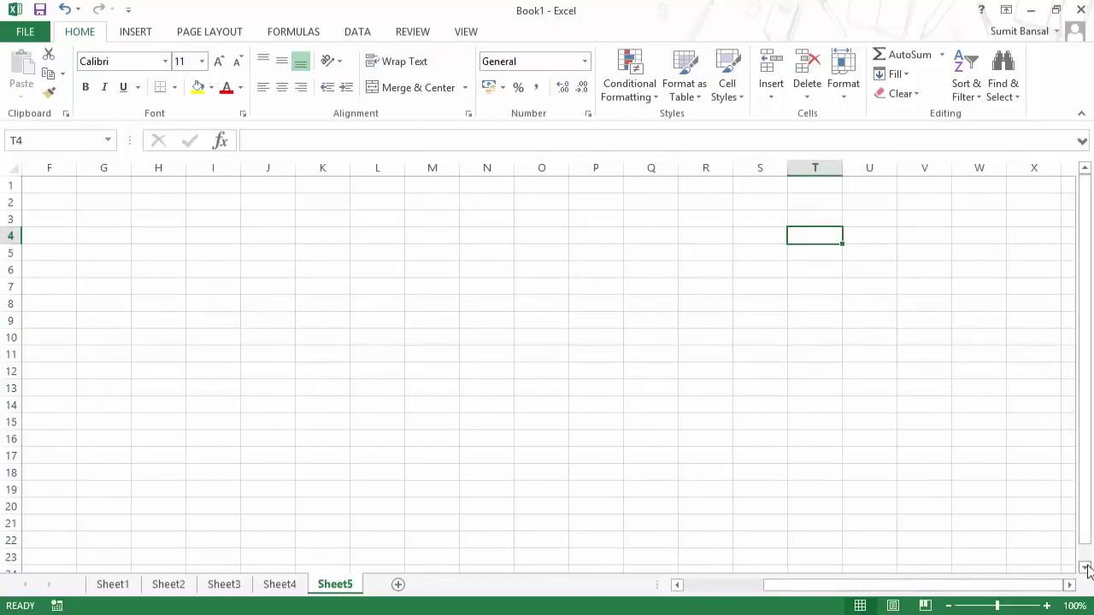
pyautogui.moveTo(1087, 568); pyautogui.dragTo(1088, 479)
pyautogui.moveTo(911, 586); pyautogui.dragTo(829, 586)
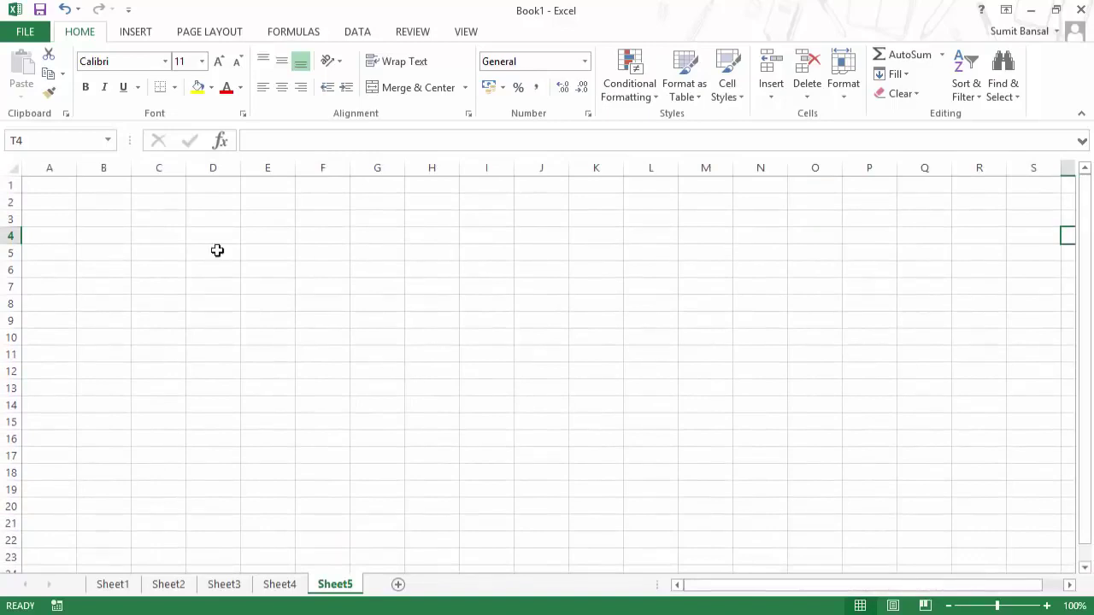
# Starting at B2, move the selection cell by cell along row 2 to F2 and back, finishing on C2
pyautogui.click(101, 205)
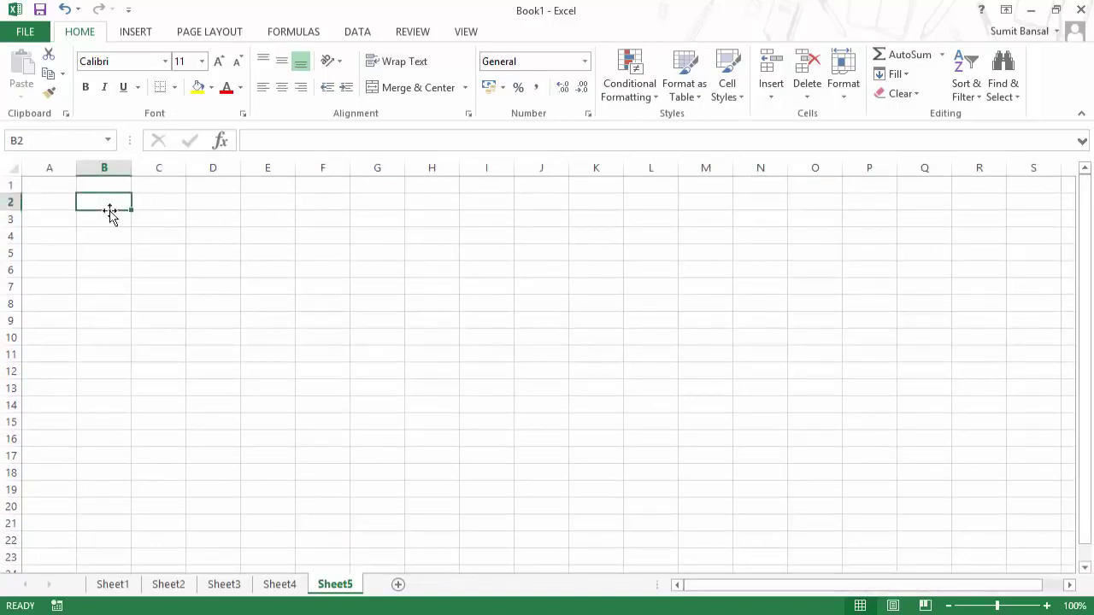
pyautogui.press('Right')
pyautogui.press('Right')
pyautogui.press('Right')
pyautogui.press('Right')
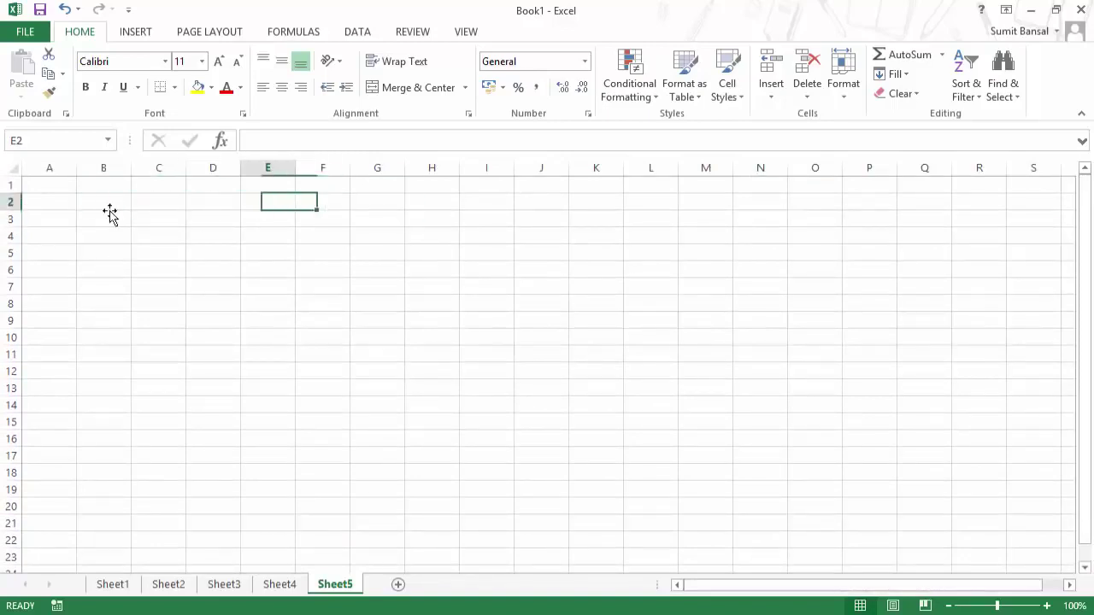
pyautogui.press('Left')
pyautogui.press('Left')
pyautogui.press('Left')
pyautogui.press('Left')
pyautogui.press('Right')
pyautogui.press('Up')
pyautogui.press('Down')
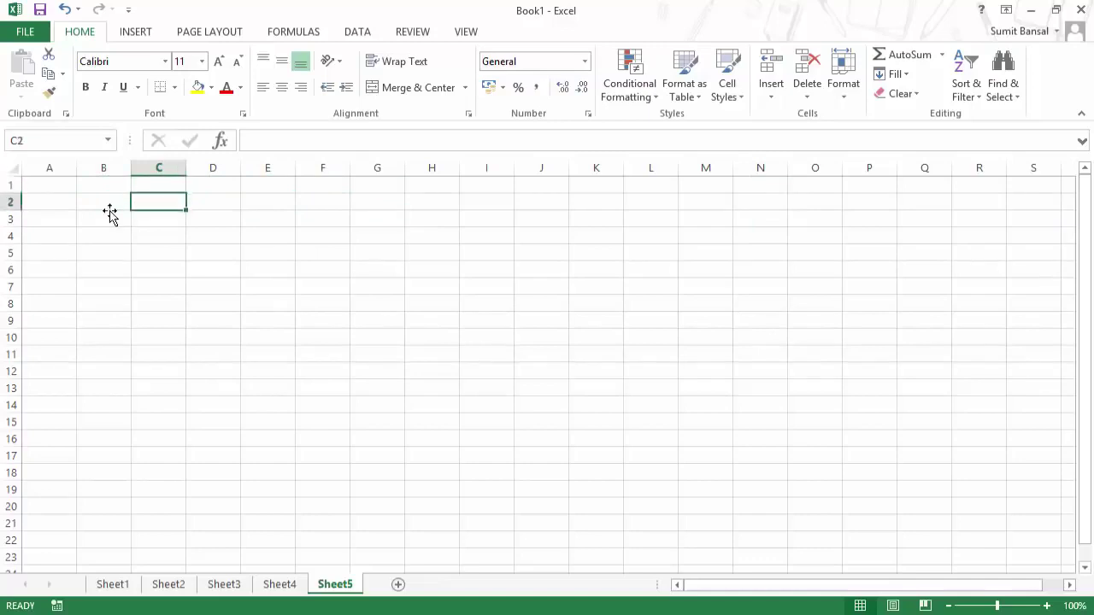
# Move the selection down to C6, across to D6, and straight back to cell A1
pyautogui.press('Down')
pyautogui.press('Down')
pyautogui.press('Down')
pyautogui.press('Down')
pyautogui.press('Right')
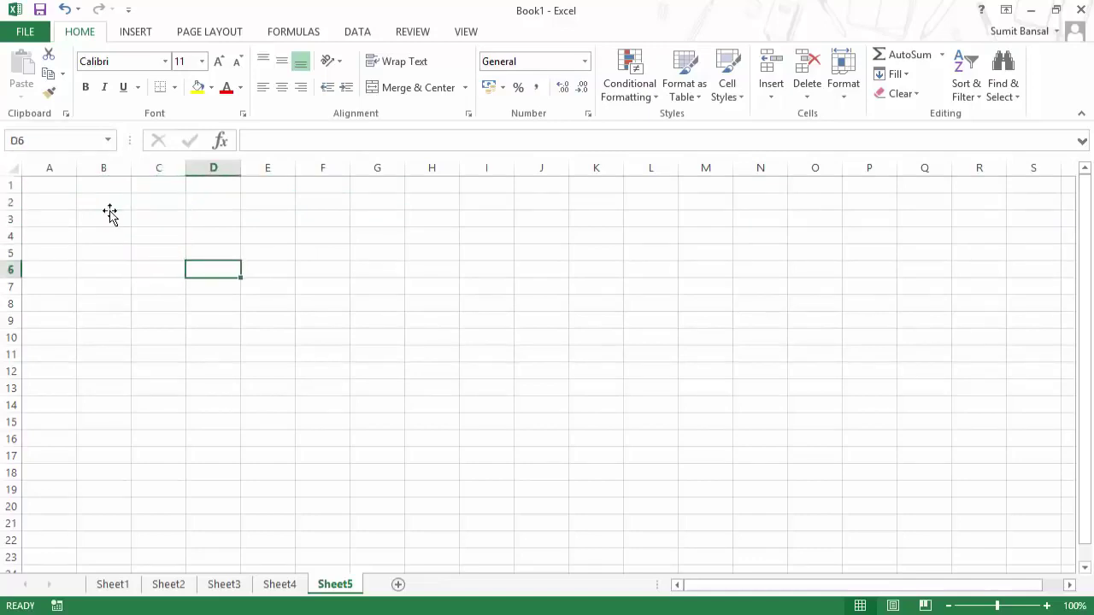
pyautogui.hotkey('ctrl', 'Home')
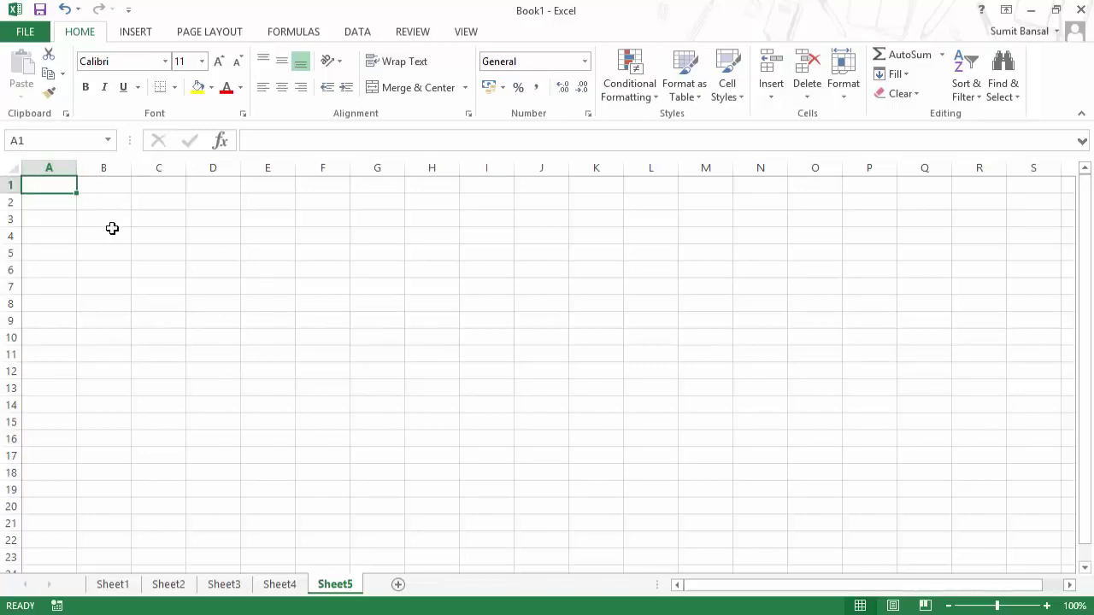
# Move down column A one screen at a time to A47 and return the same way to A1
pyautogui.press('pagedown')
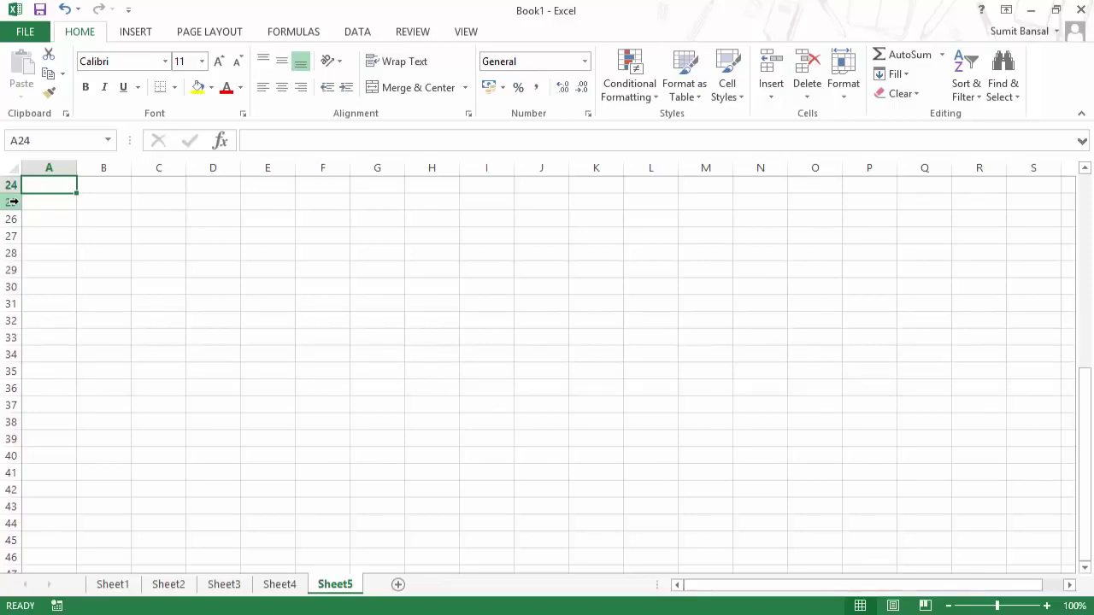
pyautogui.press('pagedown')
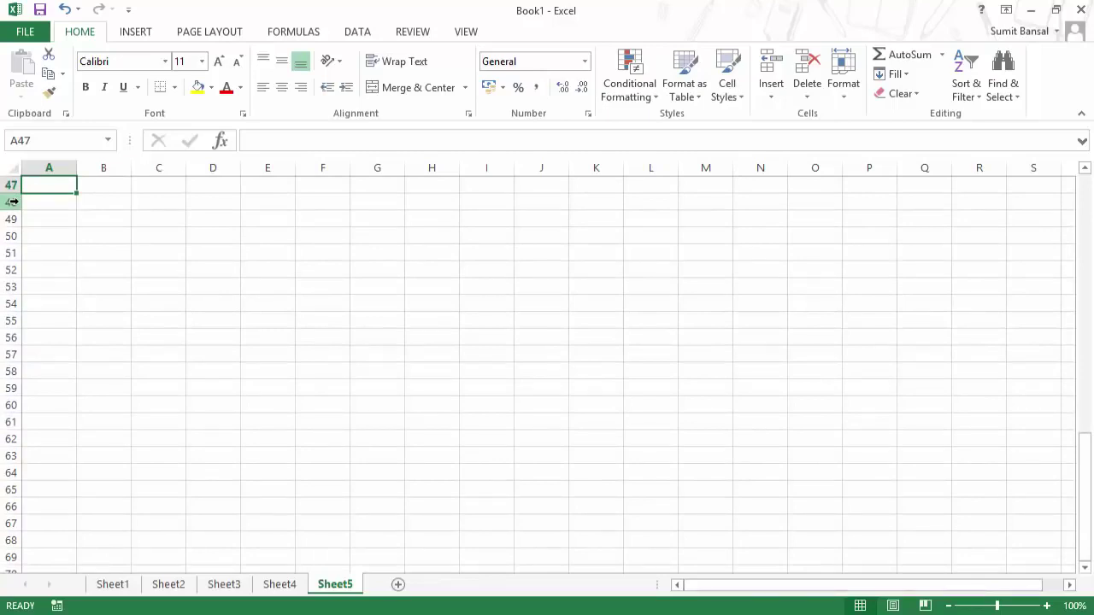
pyautogui.press('pageup')
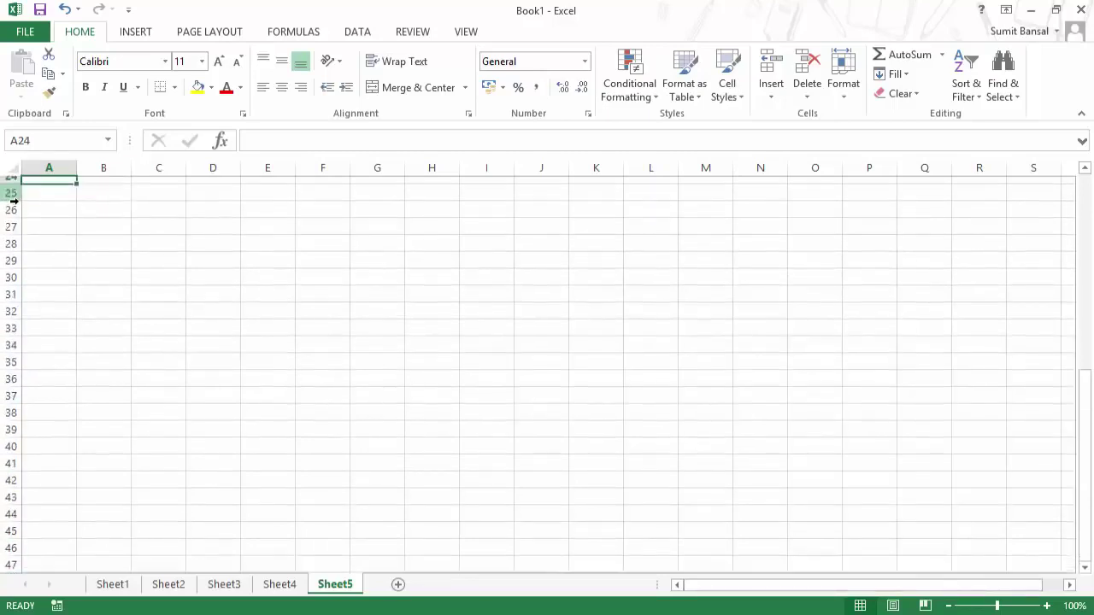
pyautogui.press('pageup')
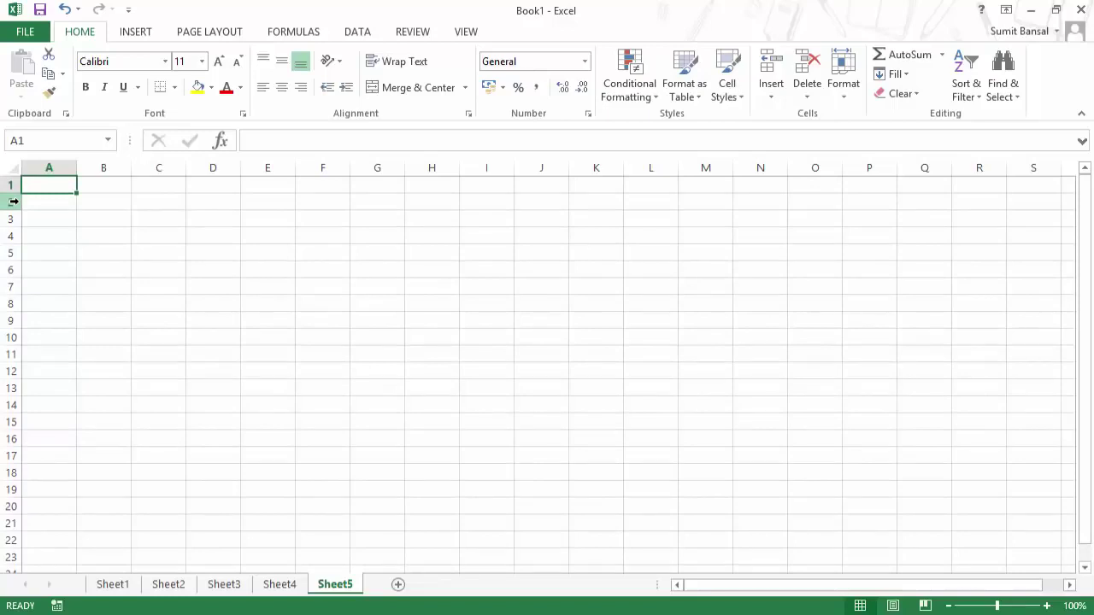
# Move across row 1 one screen at a time to AM1 and return the same way to A1
pyautogui.press('alt')
pyautogui.hotkey('alt', 'pagedown')
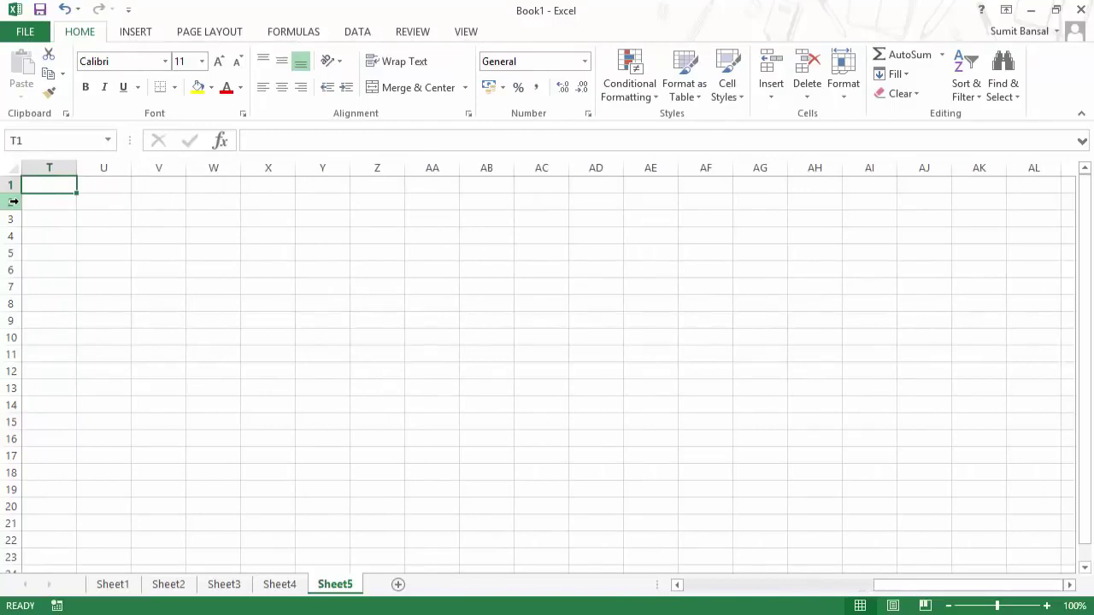
pyautogui.hotkey('alt', 'pagedown')
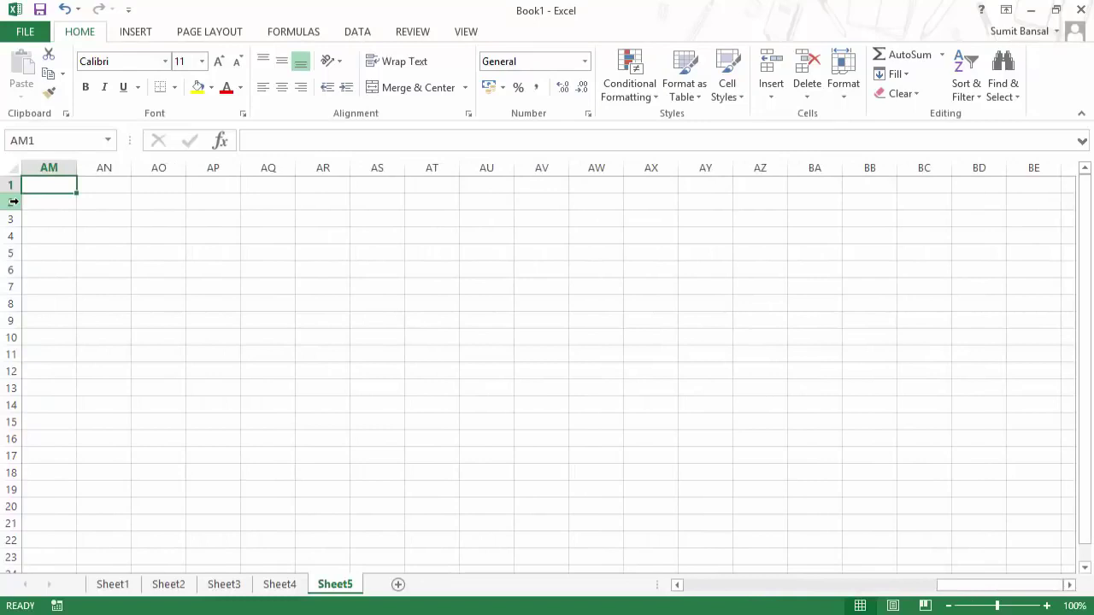
pyautogui.hotkey('alt', 'pageup')
pyautogui.hotkey('alt', 'pageup')
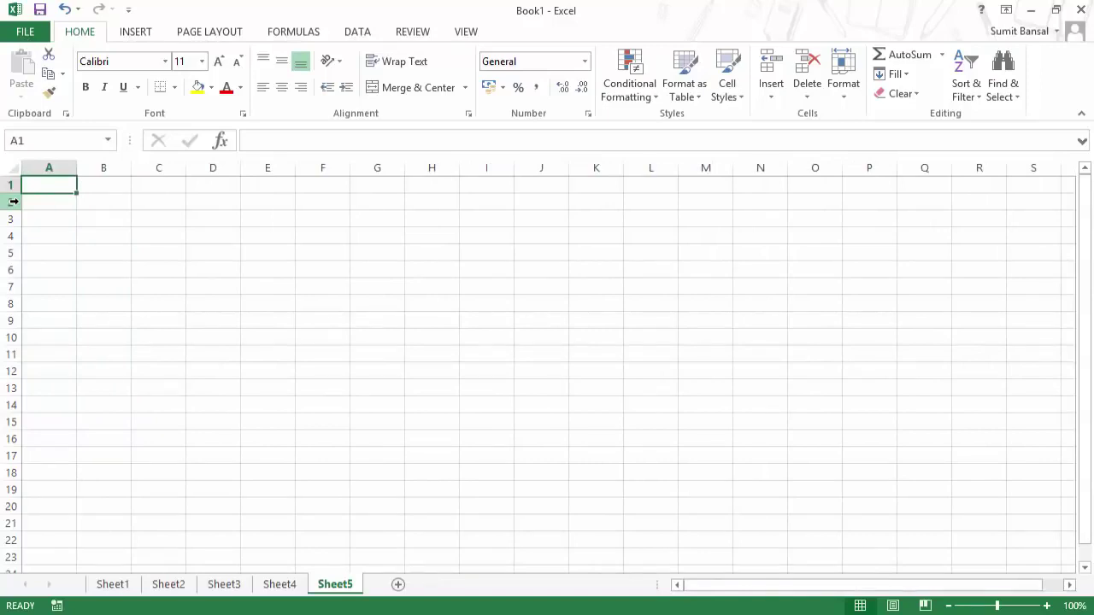
# Open each worksheet in turn from Sheet1 to Sheet5 and return to Sheet1
pyautogui.click(119, 588)
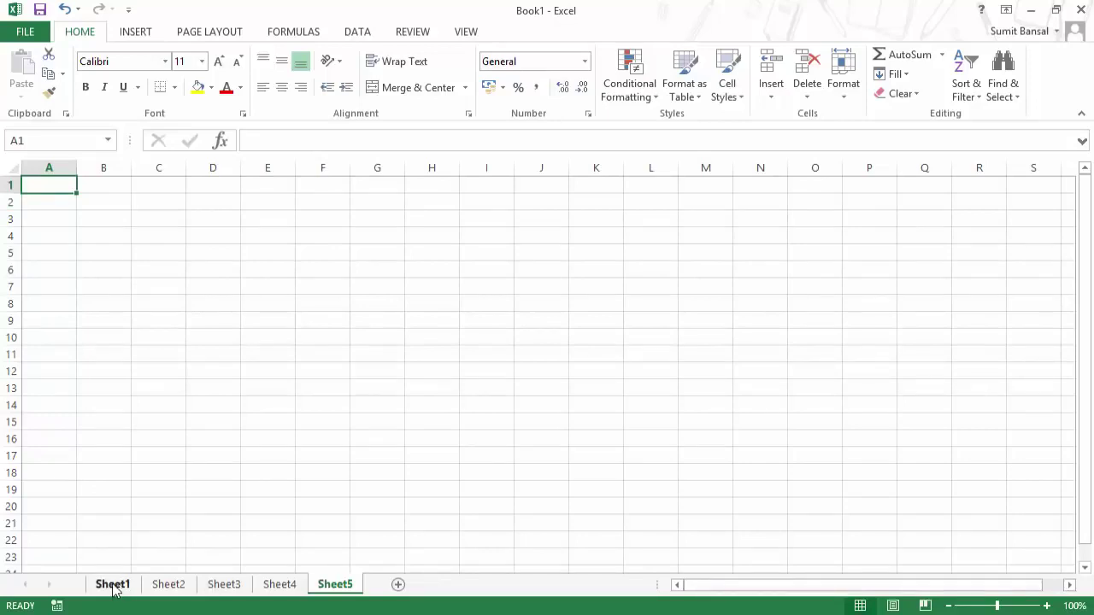
pyautogui.click(168, 586)
pyautogui.click(214, 588)
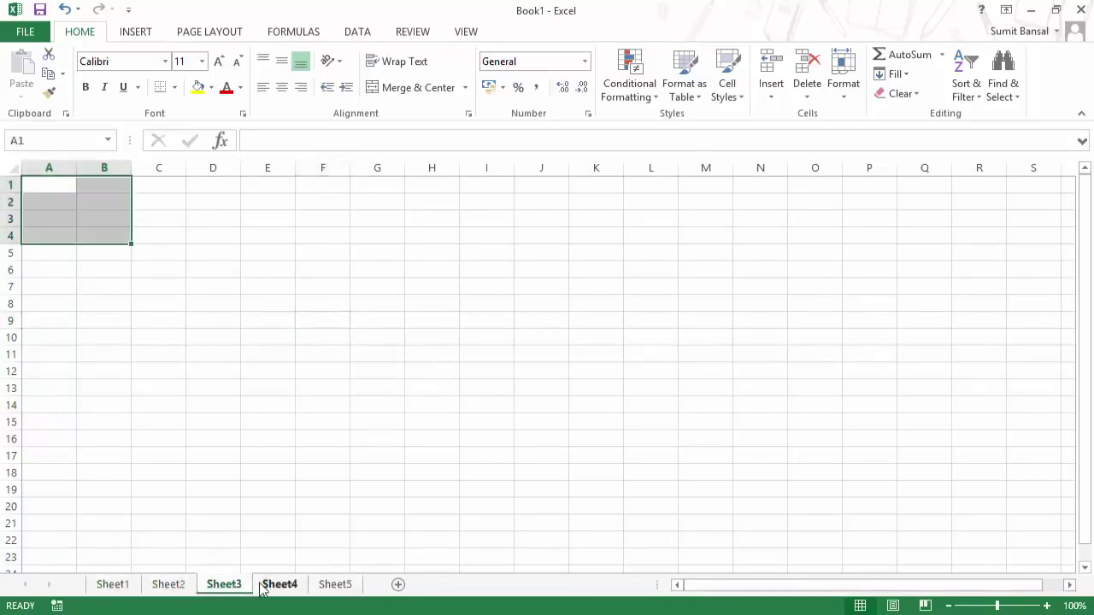
pyautogui.click(265, 588)
pyautogui.click(329, 588)
pyautogui.click(114, 591)
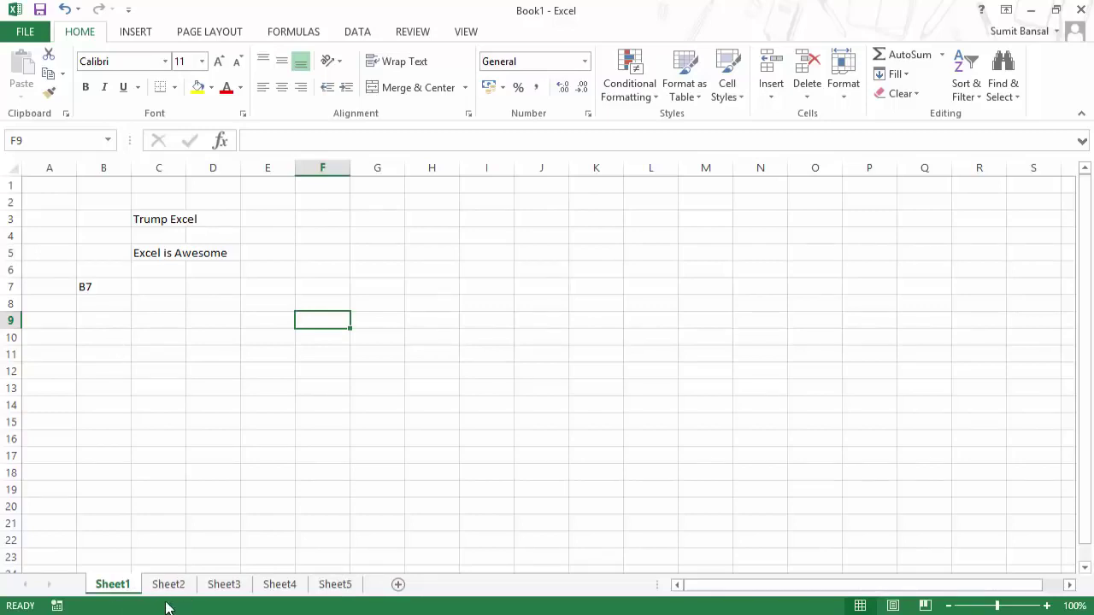
# Step forward through the worksheets one by one from Sheet1 until Sheet5 is active
pyautogui.hotkey('ctrl', 'pagedown')
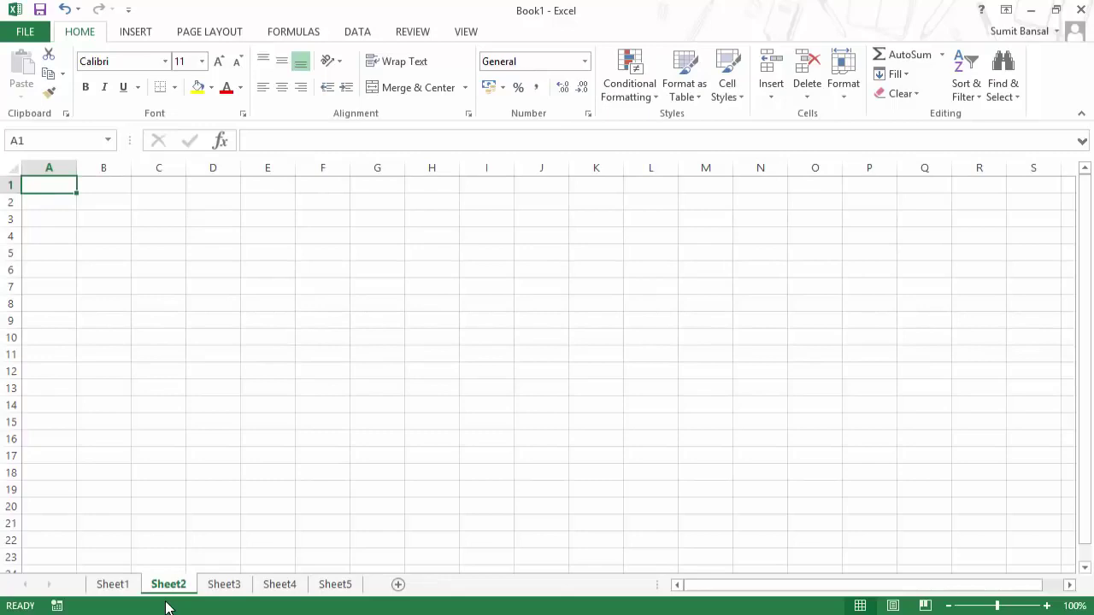
pyautogui.hotkey('ctrl', 'pagedown')
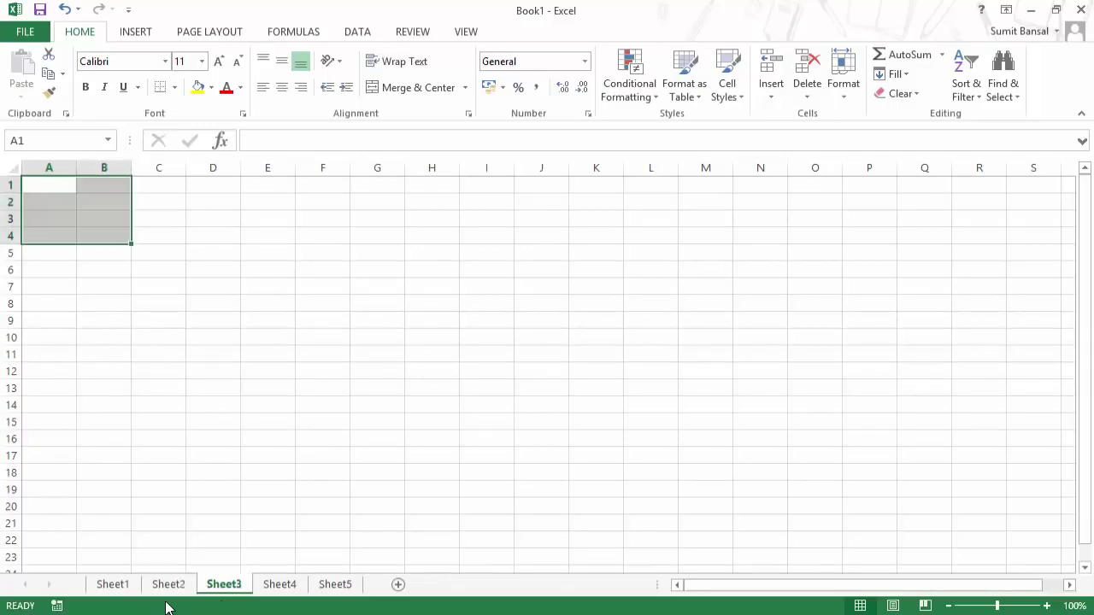
pyautogui.hotkey('ctrl', 'pagedown')
pyautogui.hotkey('ctrl', 'pagedown')
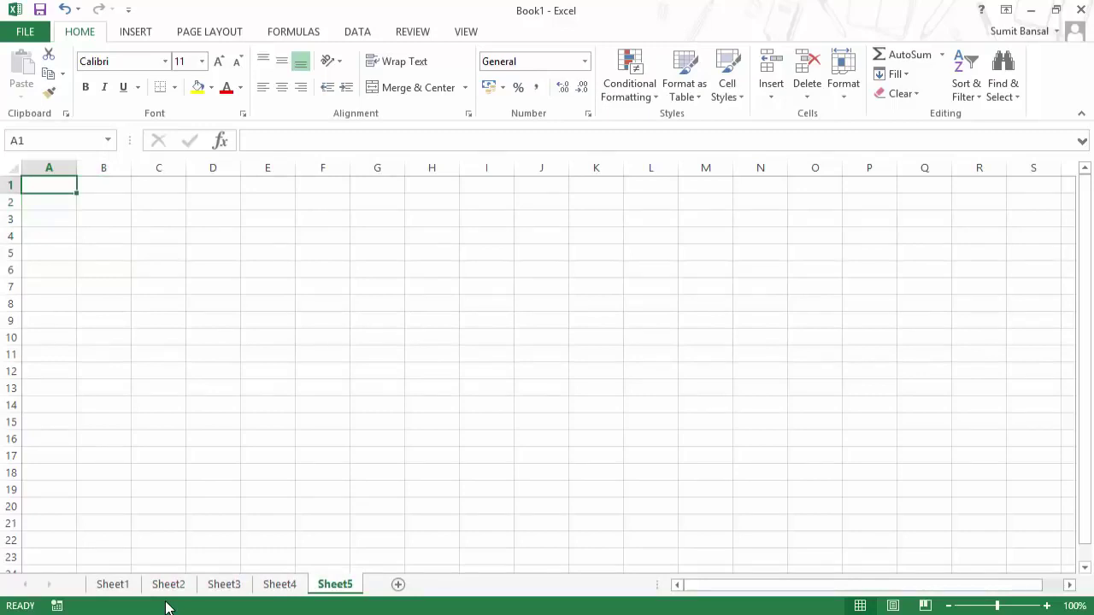
# Step back through the worksheets one by one from Sheet5 until Sheet1 is active
pyautogui.hotkey('ctrl', 'pageup')
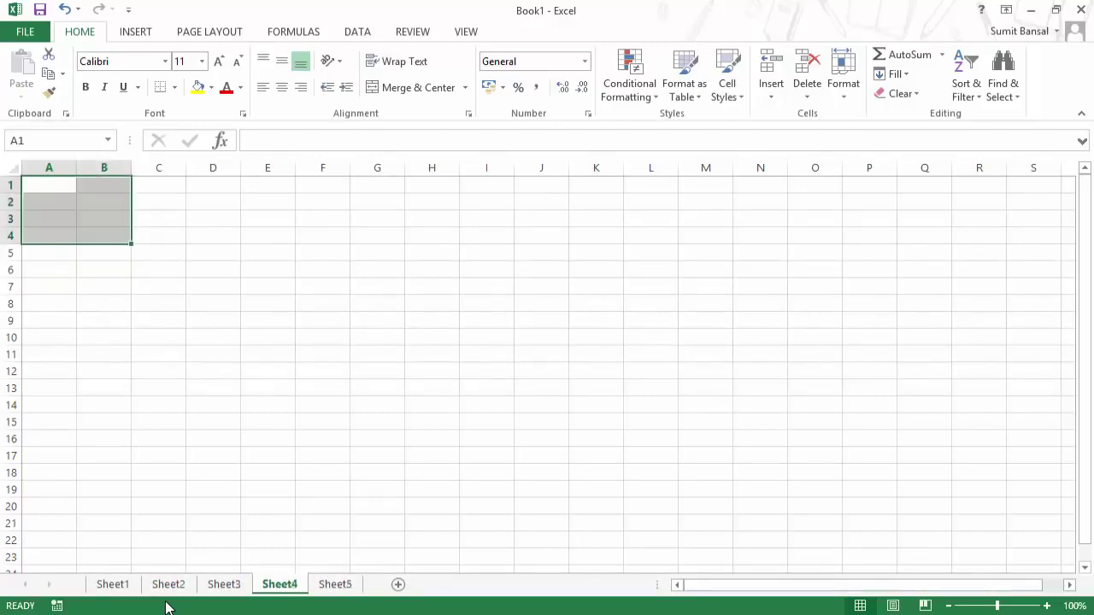
pyautogui.hotkey('ctrl', 'pageup')
pyautogui.hotkey('ctrl', 'pageup')
pyautogui.hotkey('ctrl', 'pageup')
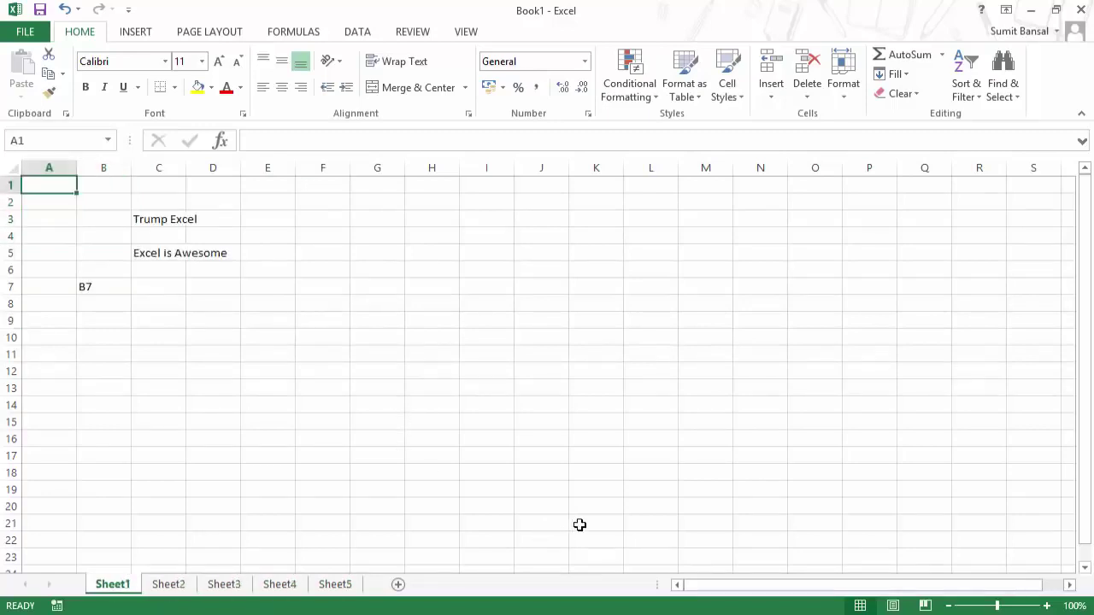
# Zoom Sheet1 out in 10% increments to 40%
pyautogui.click(949, 605)
pyautogui.click(949, 606)
pyautogui.click(949, 606)
pyautogui.click(949, 605)
pyautogui.click(949, 606)
pyautogui.click(949, 606)
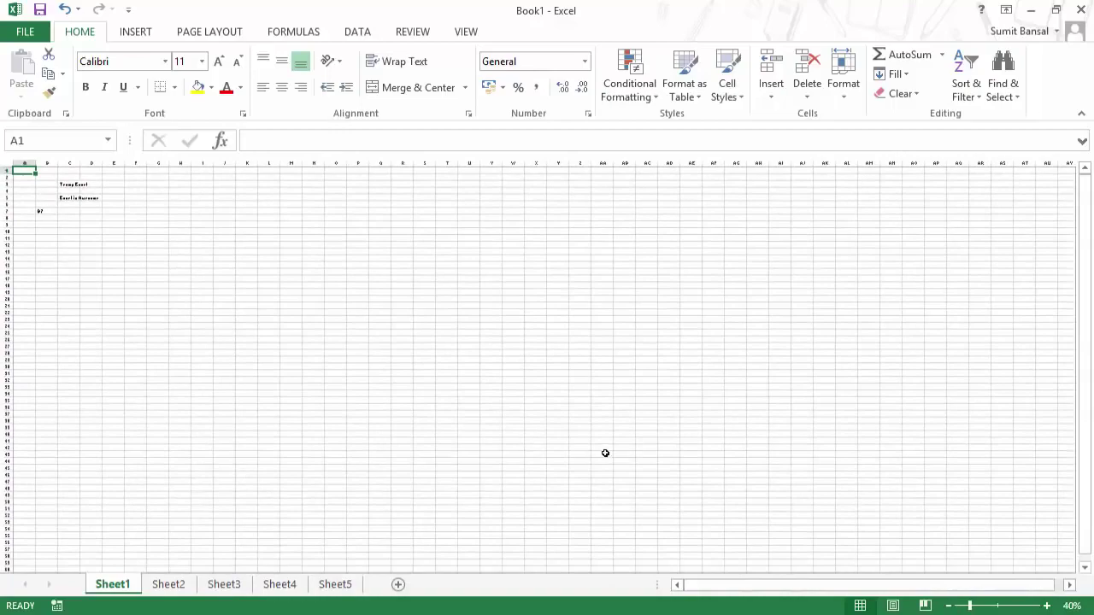
# Zoom Sheet1 back in to 100%, then quickly zoom out to 25% and return to 100%
pyautogui.click(1046, 606)
pyautogui.click(1046, 605)
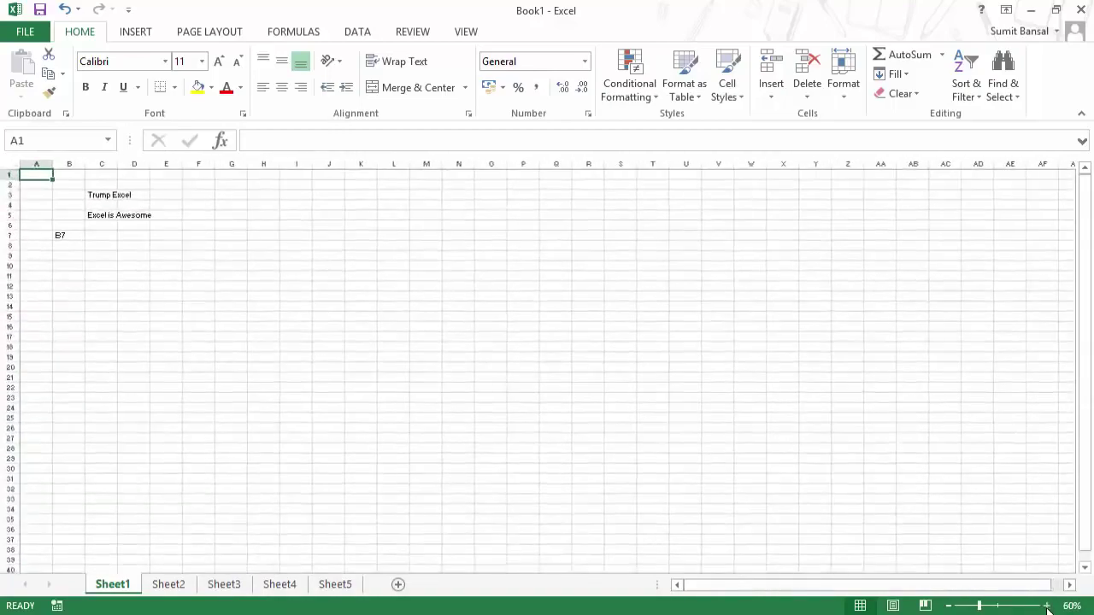
pyautogui.click(1046, 605)
pyautogui.click(1046, 606)
pyautogui.click(1046, 606)
pyautogui.click(1046, 606)
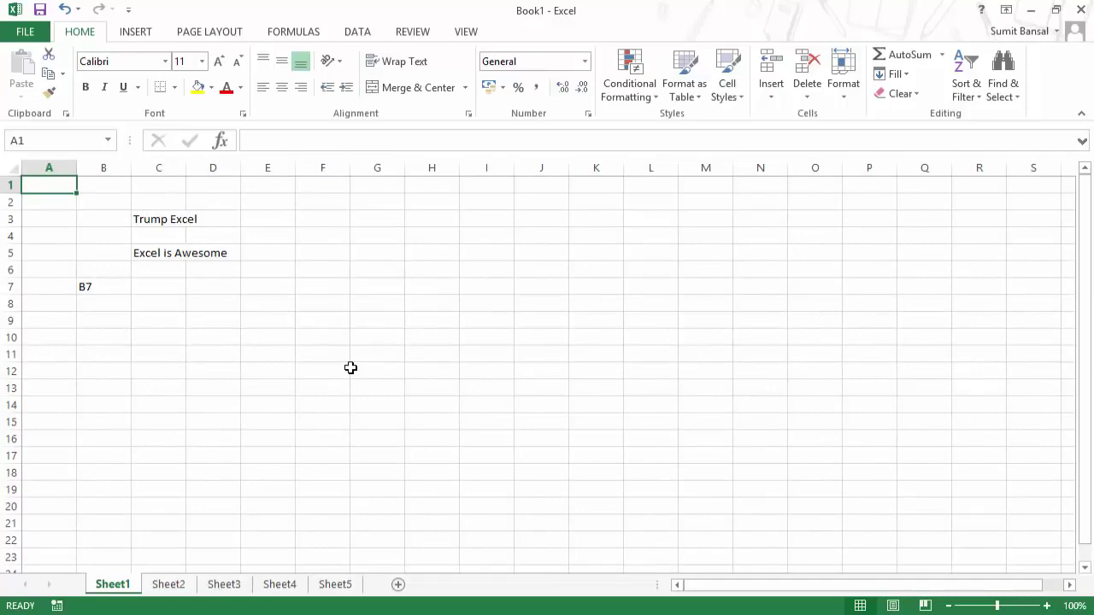
pyautogui.scroll(-5, 350, 368)
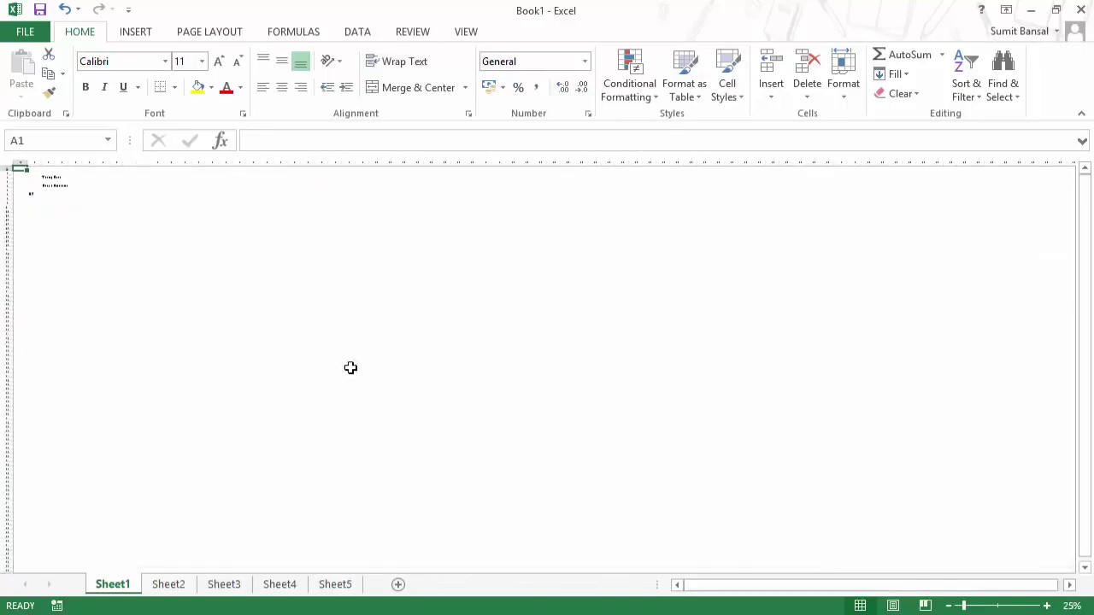
pyautogui.scroll(5, 350, 367)
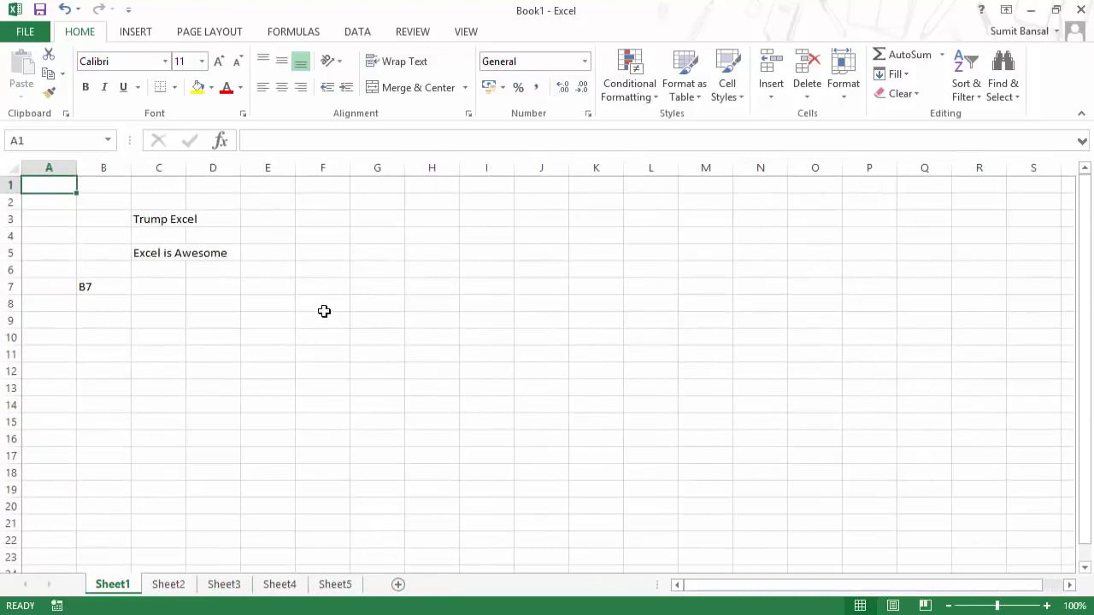
# Jump directly to cell D100 and then to cell AM120 by entering their cell references
pyautogui.click(59, 141)
pyautogui.write('d100')
pyautogui.press('Return')
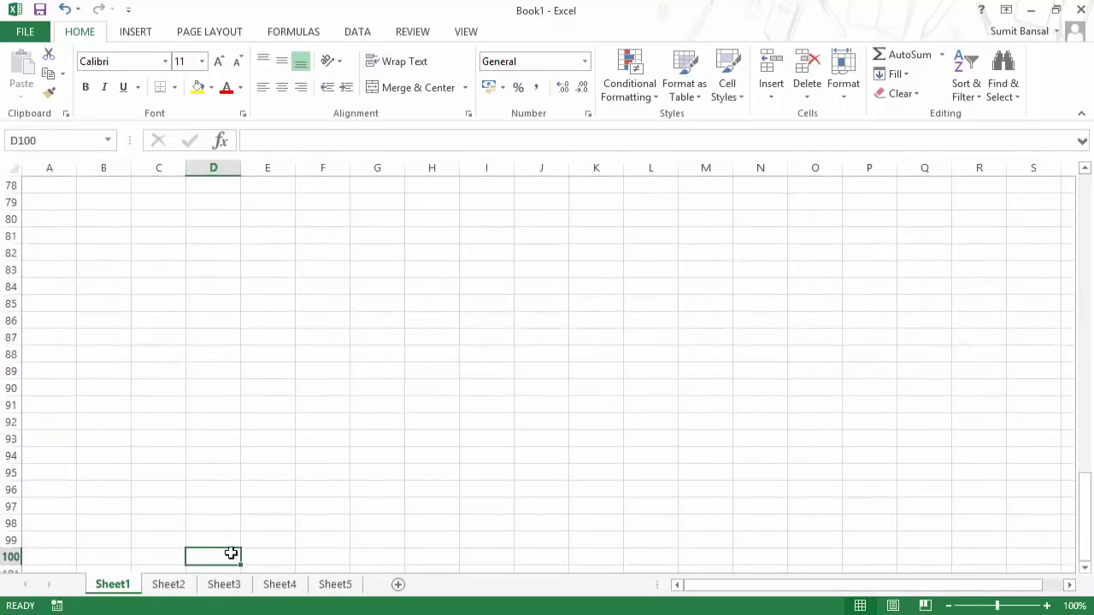
pyautogui.click(6, 142)
pyautogui.write('AM120')
pyautogui.press('Return')
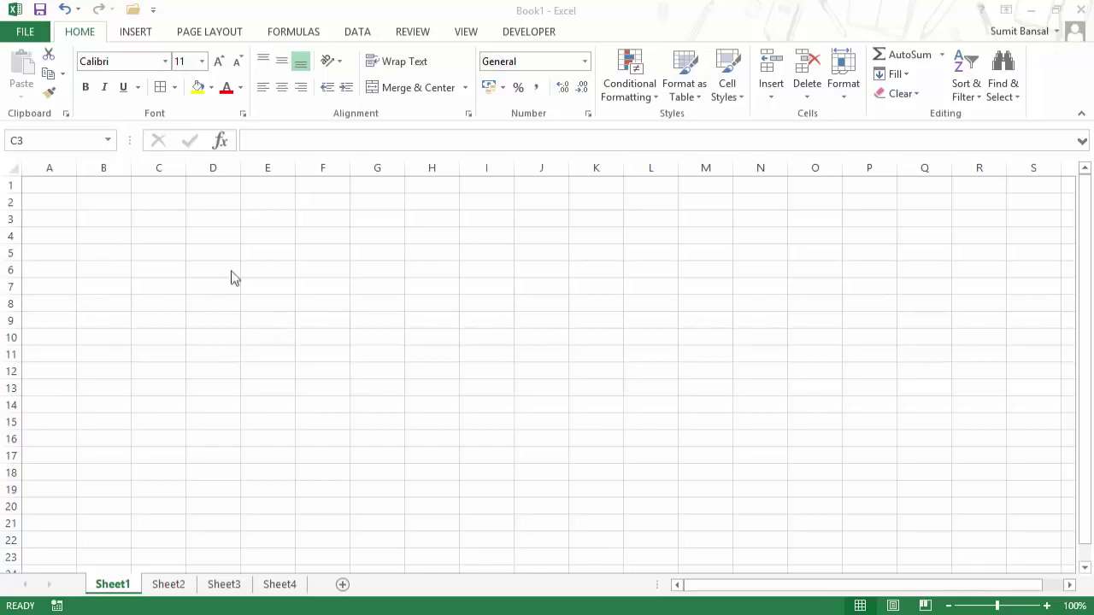
# View the Insert and Formulas ribbon commands, then return to the Home commands
pyautogui.click(130, 32)
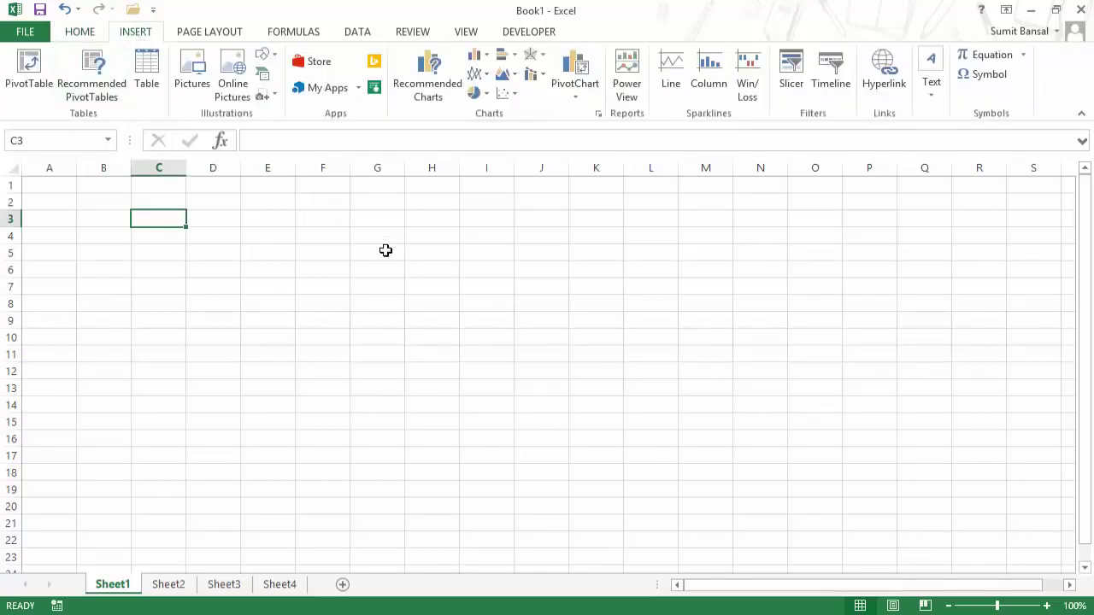
pyautogui.click(293, 32)
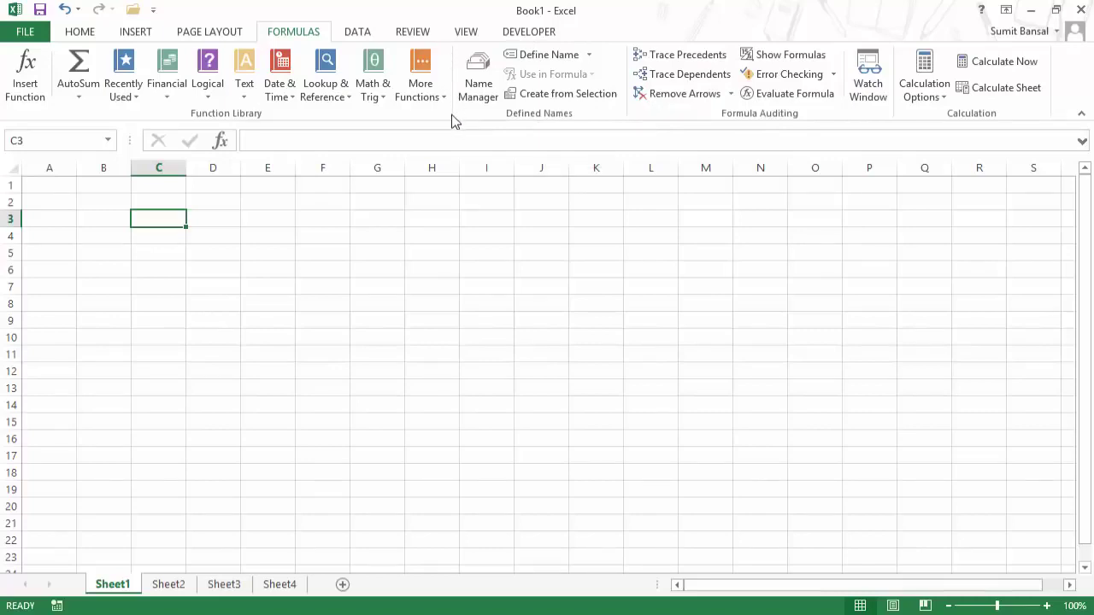
pyautogui.click(73, 34)
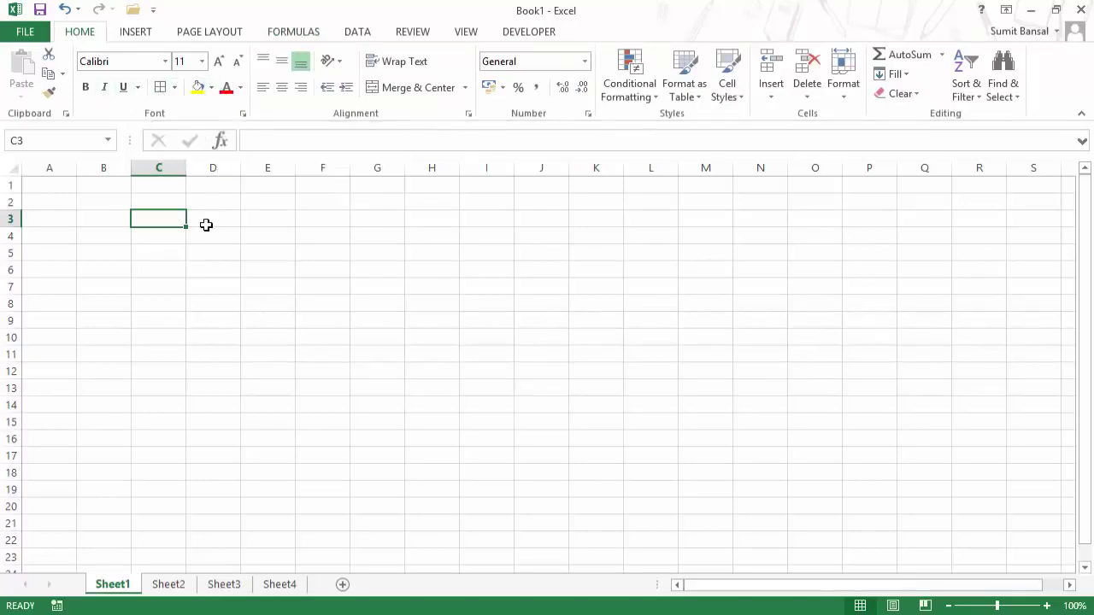
# Enter 123 in cell C3 and apply All Borders to that cell
pyautogui.write('12')
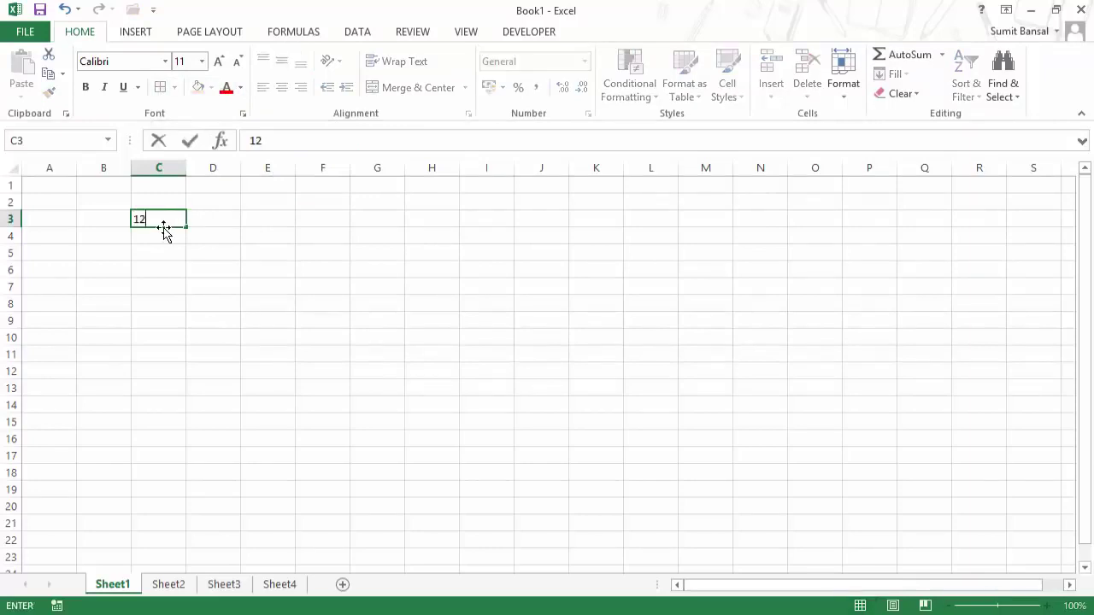
pyautogui.write('3')
pyautogui.press('Return')
pyautogui.press('Up')
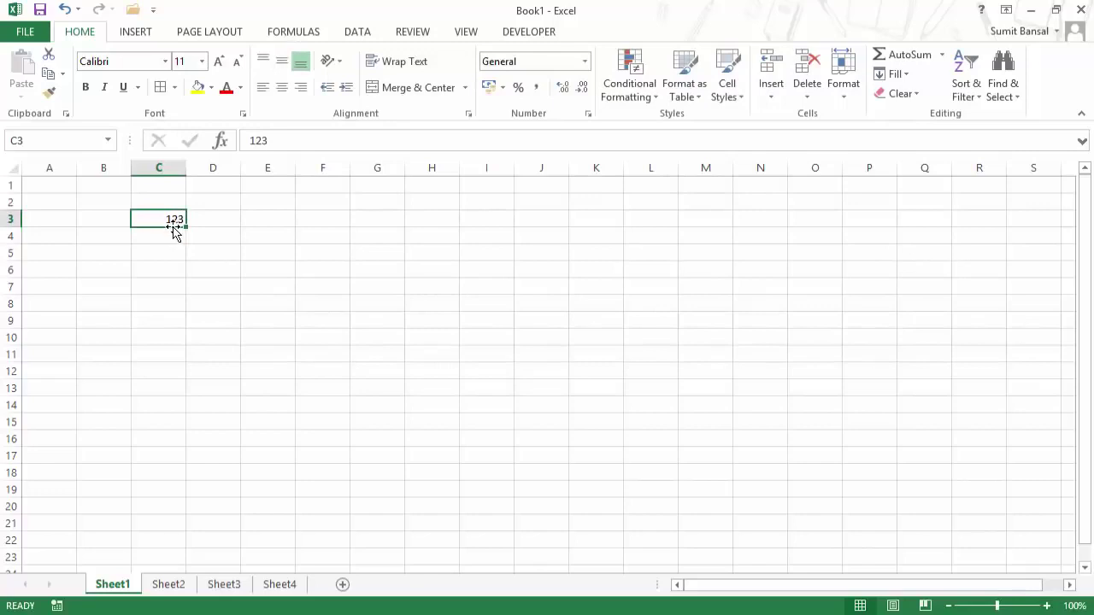
pyautogui.click(161, 88)
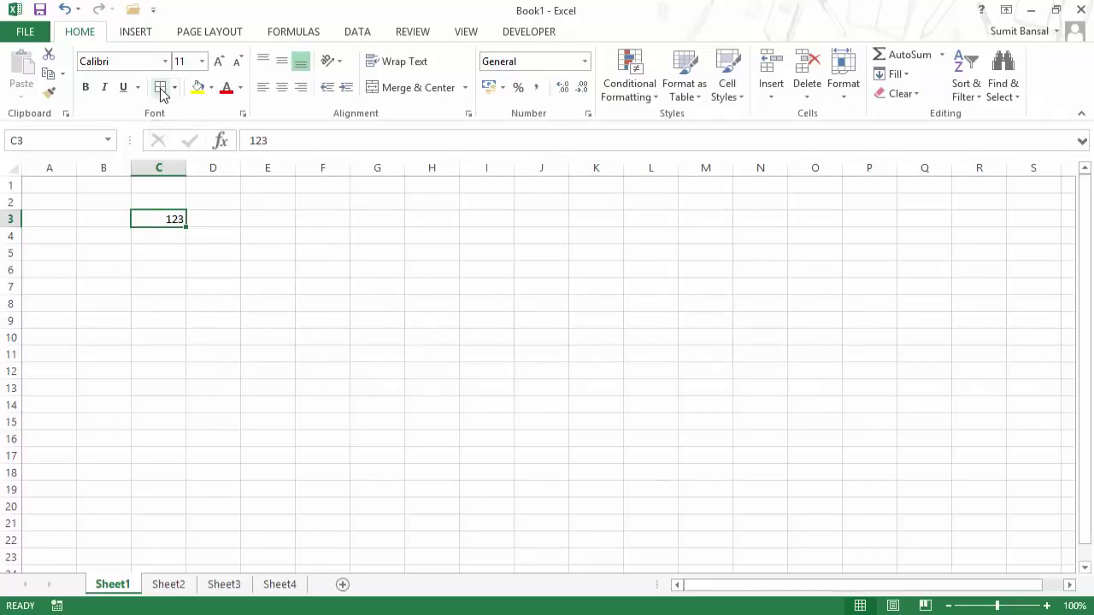
pyautogui.click(209, 219)
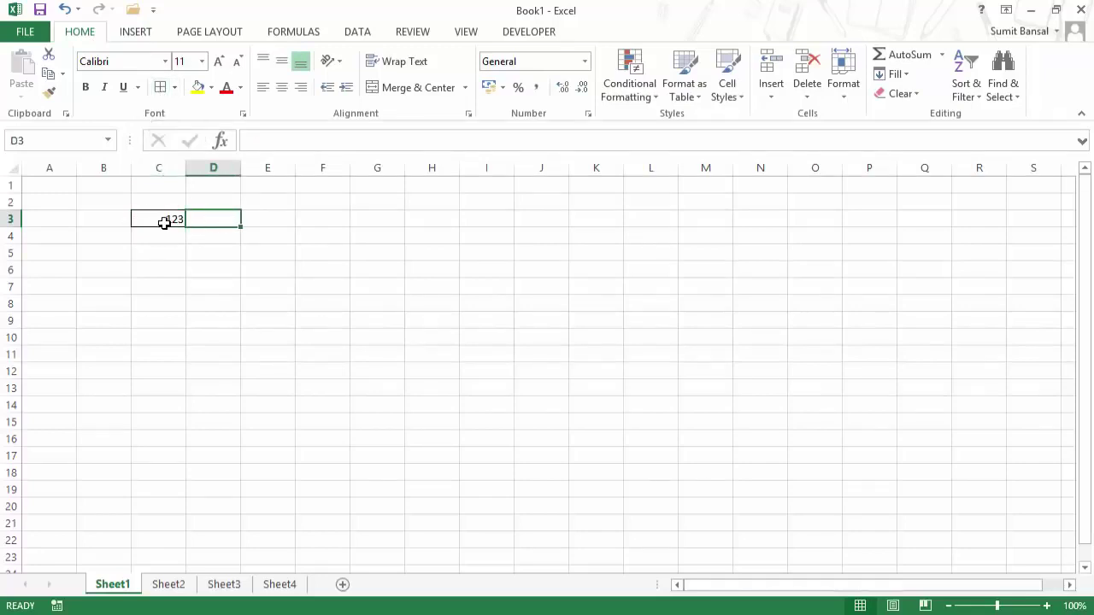
pyautogui.click(164, 222)
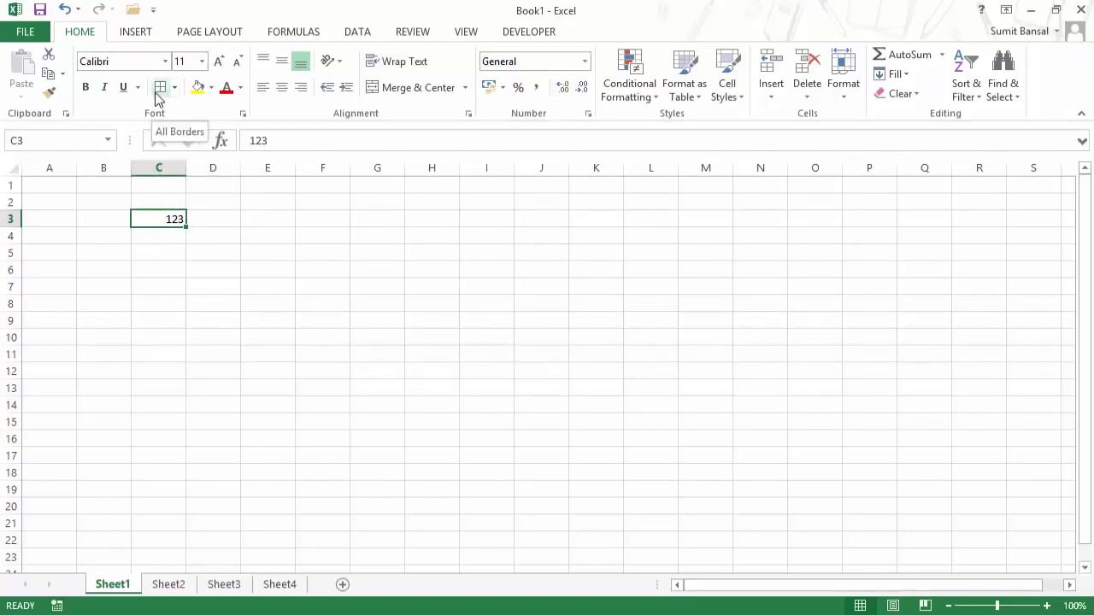
# Enter 123 in cell C5, then centre it horizontally and remove the centring again
pyautogui.click(179, 248)
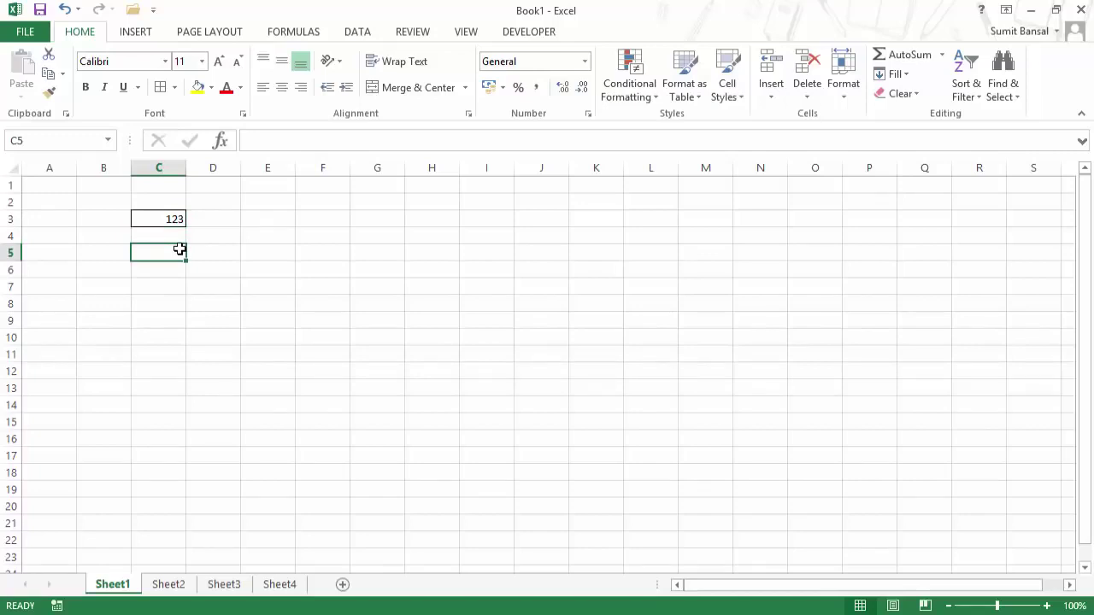
pyautogui.write('123')
pyautogui.press('Tab')
pyautogui.press('Left')
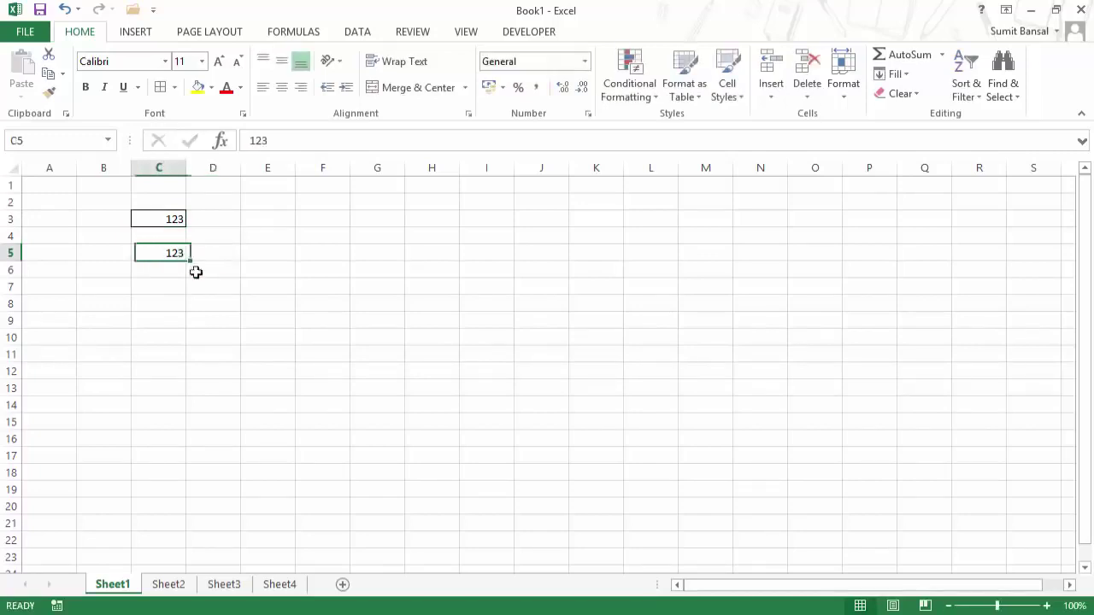
pyautogui.click(285, 90)
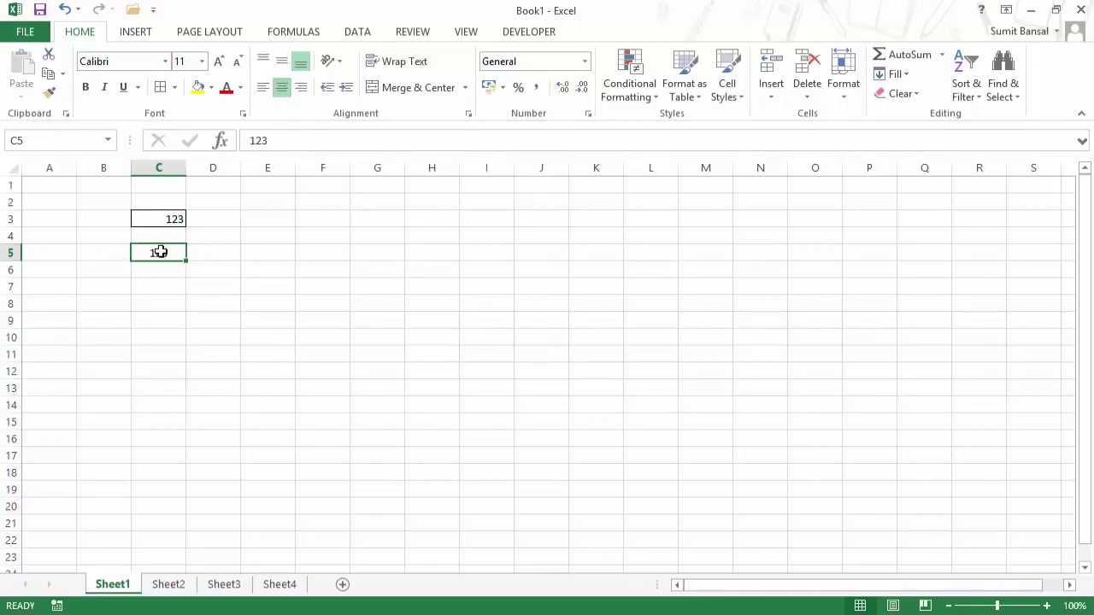
pyautogui.click(280, 91)
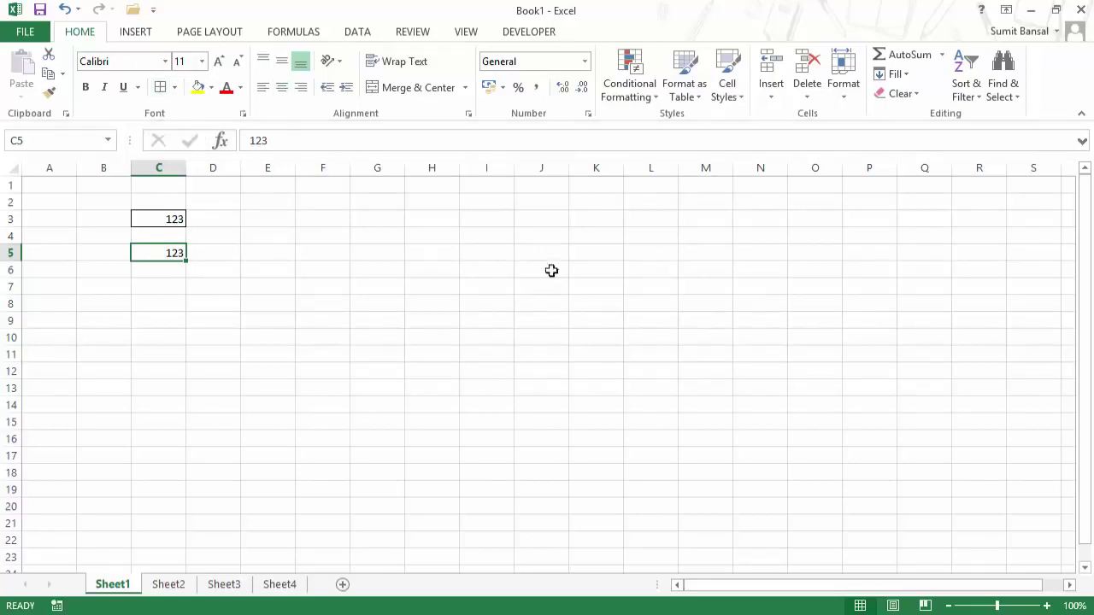
# Format cell C5 as Currency and then change its number format to Percentage
pyautogui.click(585, 62)
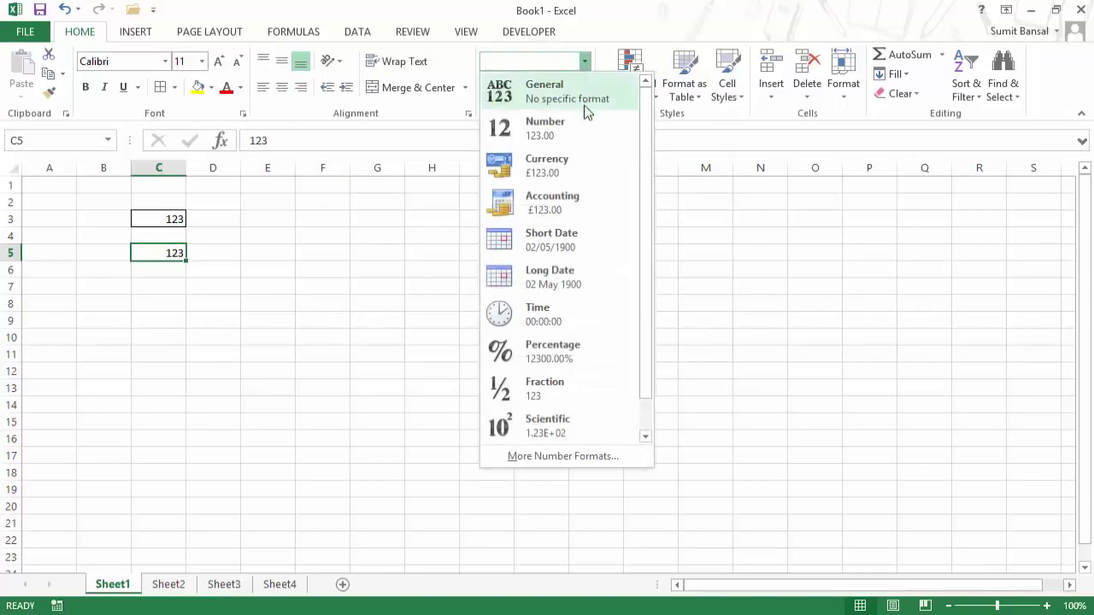
pyautogui.click(575, 164)
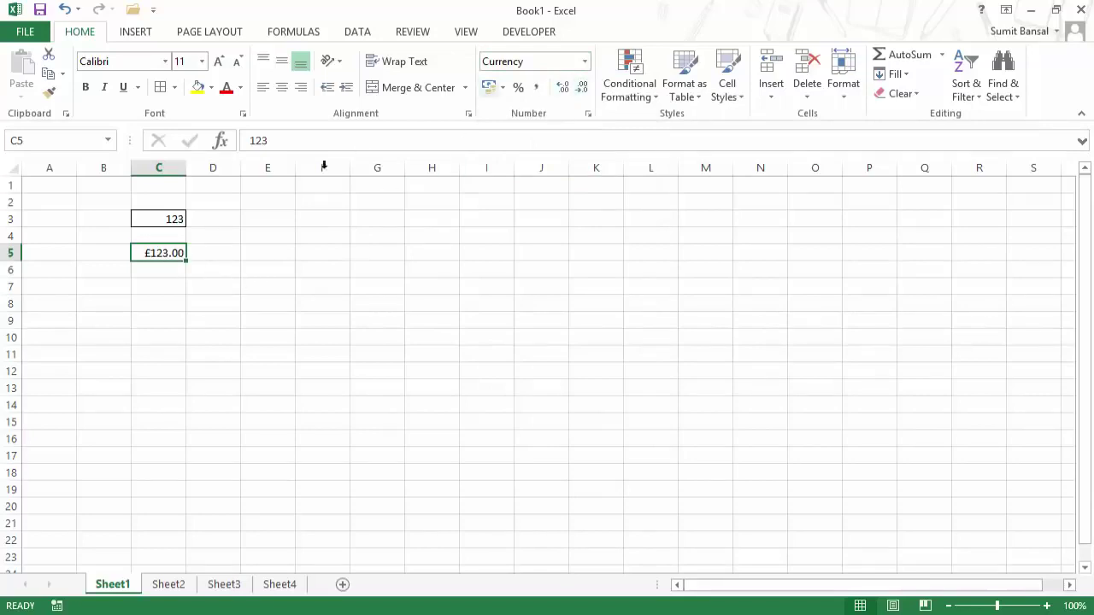
pyautogui.click(585, 62)
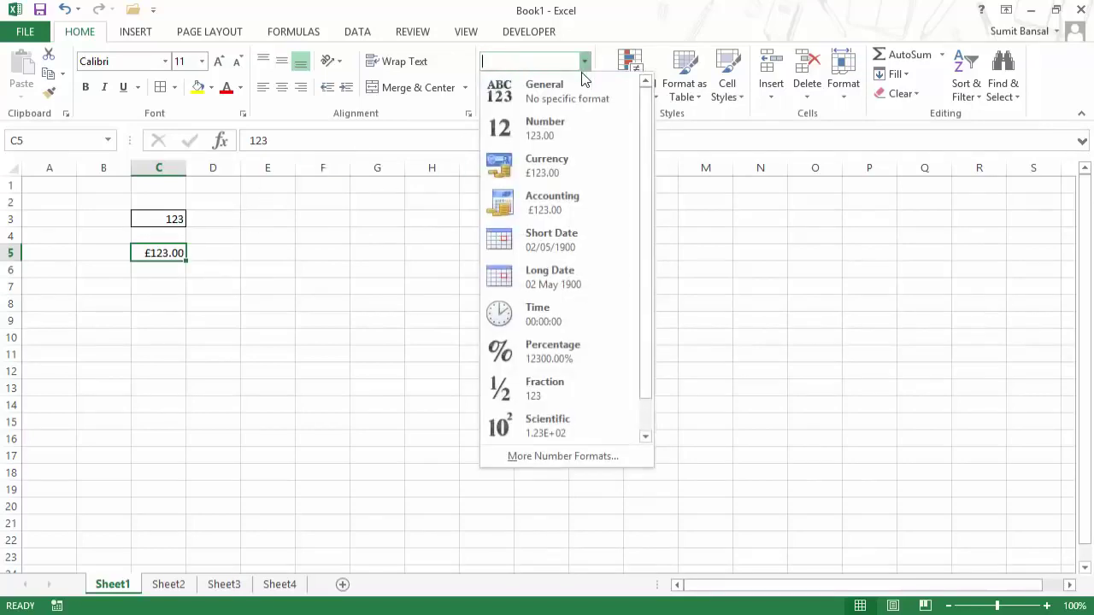
pyautogui.click(581, 363)
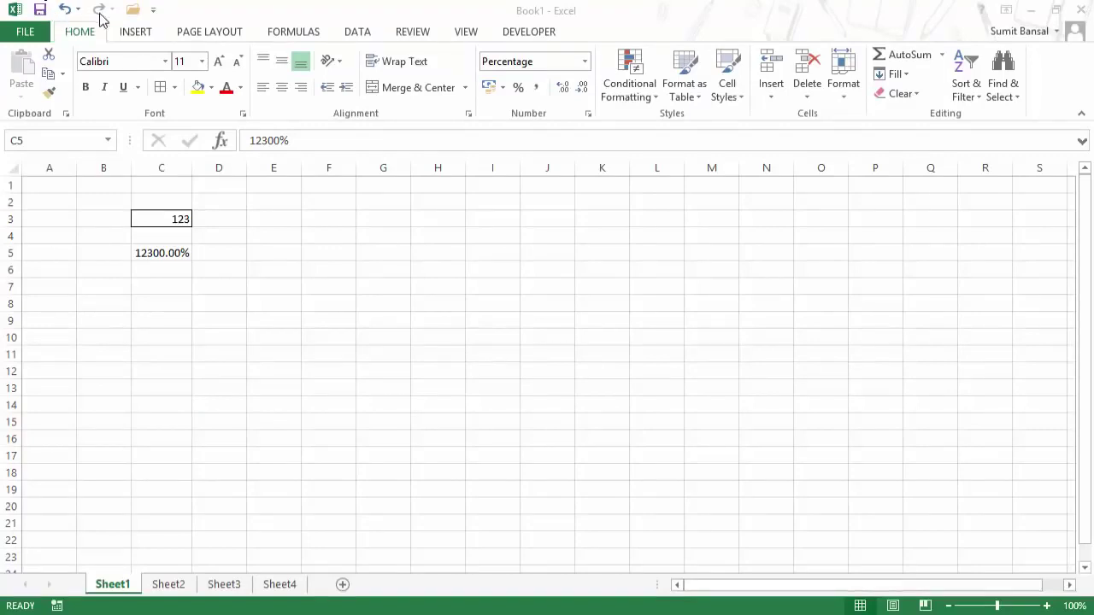
# View the Quick Access Toolbar customization options, then undo the Percentage format on cell C5
pyautogui.click(153, 9)
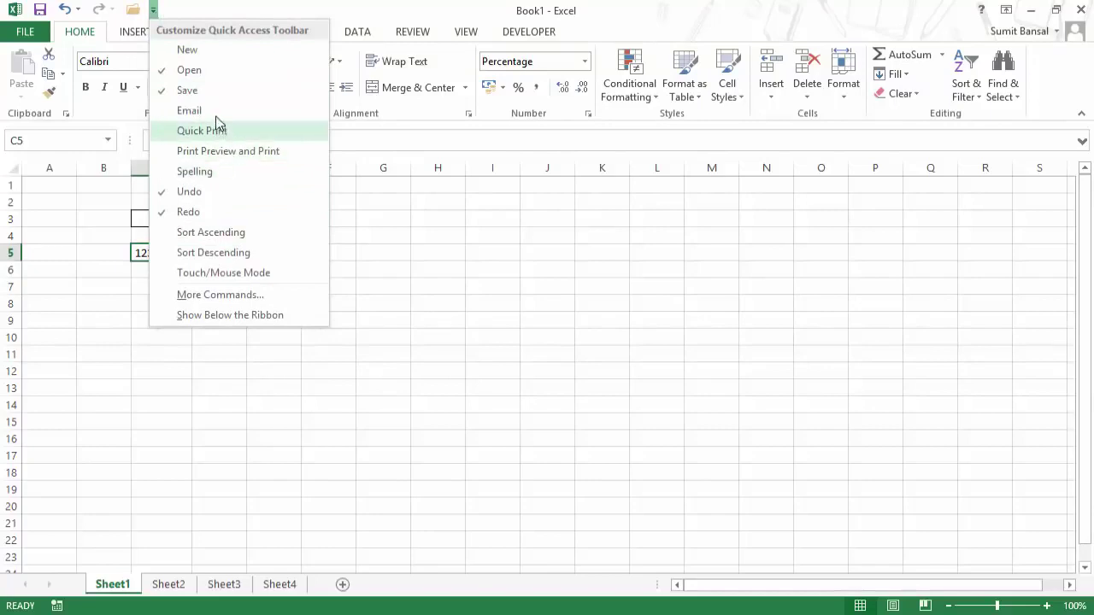
pyautogui.click(188, 15)
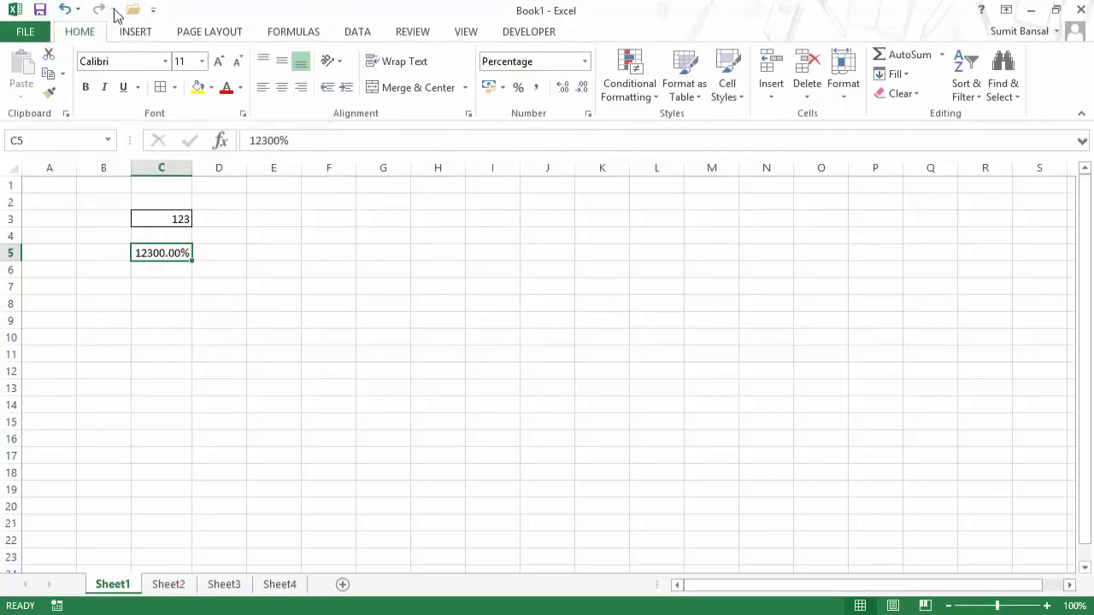
pyautogui.click(65, 13)
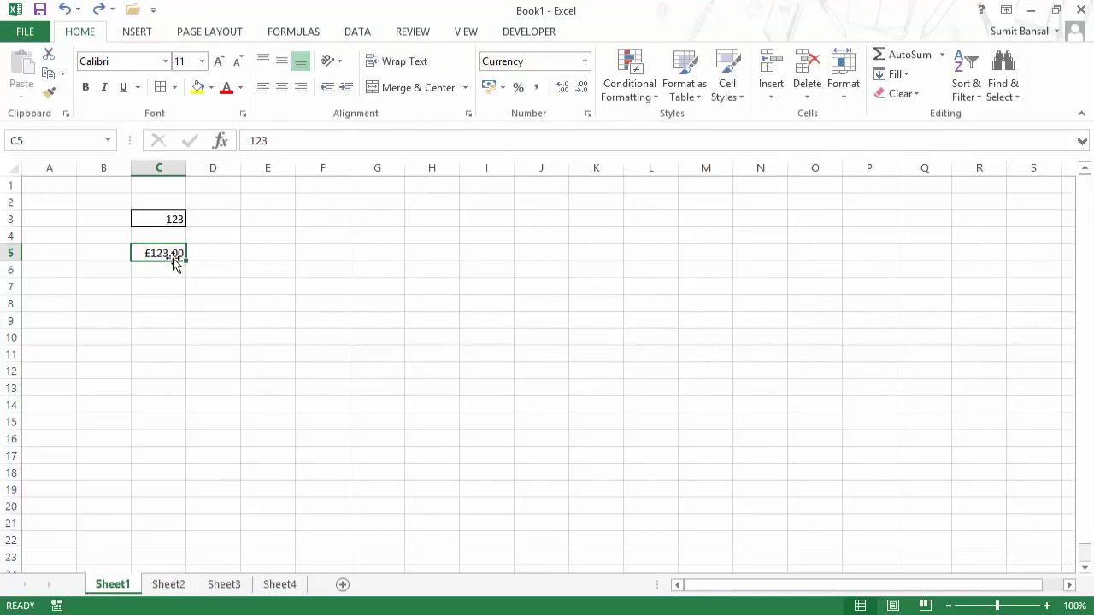
# Show the Quick Access Toolbar below the ribbon, then move it back above the ribbon
pyautogui.click(153, 9)
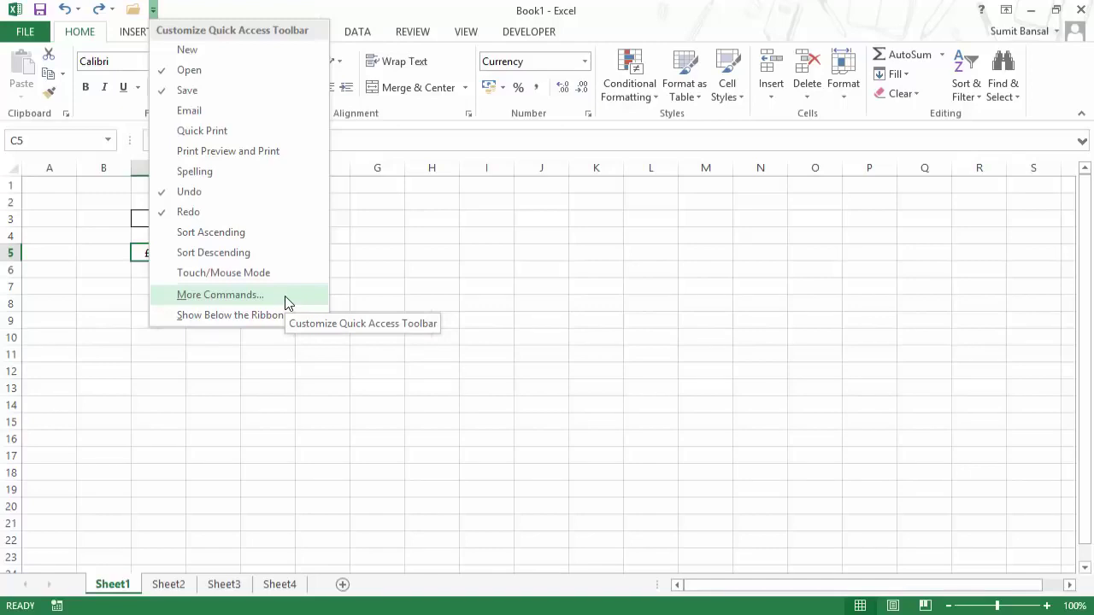
pyautogui.click(235, 316)
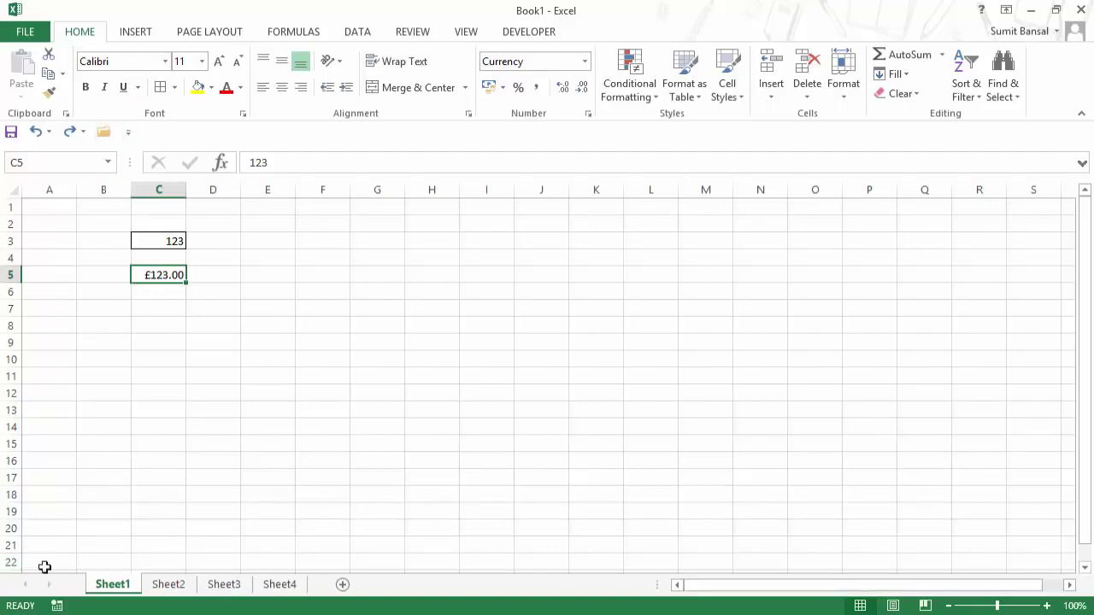
pyautogui.click(10, 562)
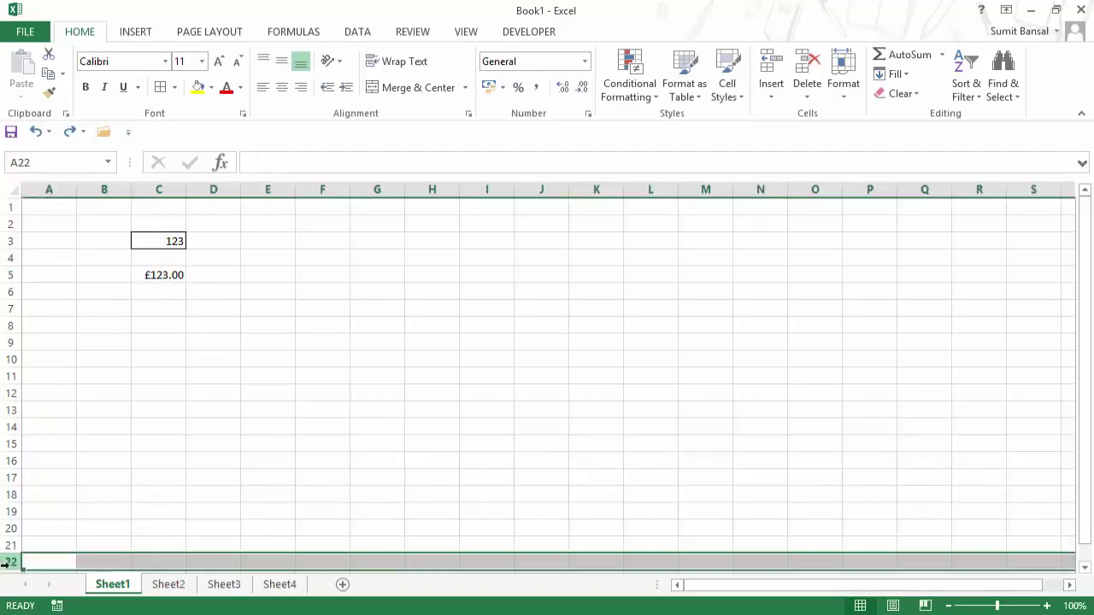
pyautogui.click(129, 133)
pyautogui.click(180, 438)
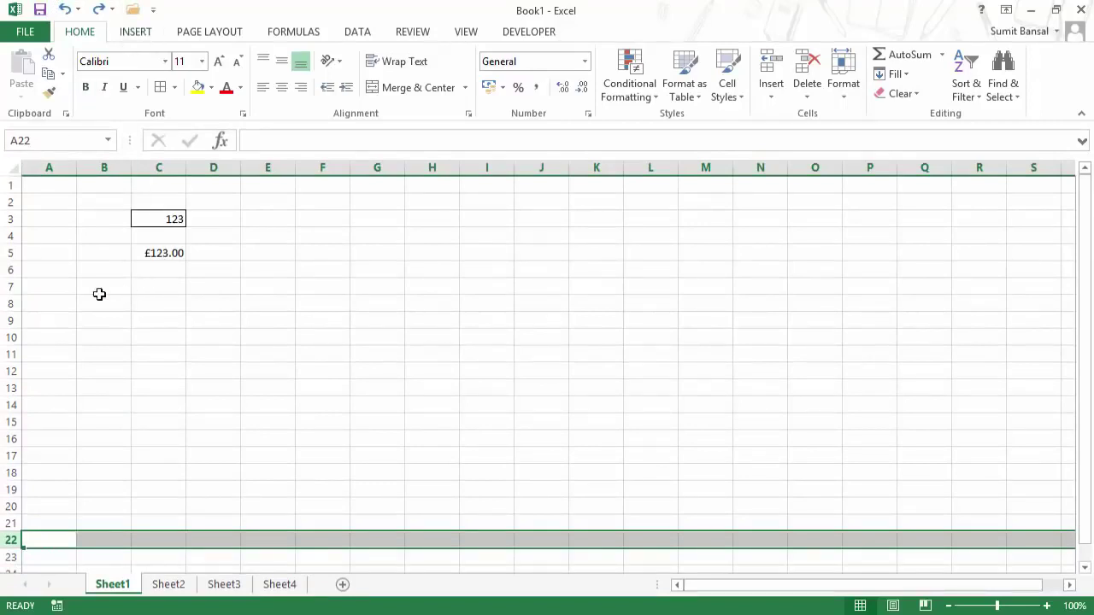
# Select cell A1 and examine the Number, Alignment and Font settings in the Format Cells dialog, closing it without changes
pyautogui.click(66, 287)
pyautogui.click(61, 188)
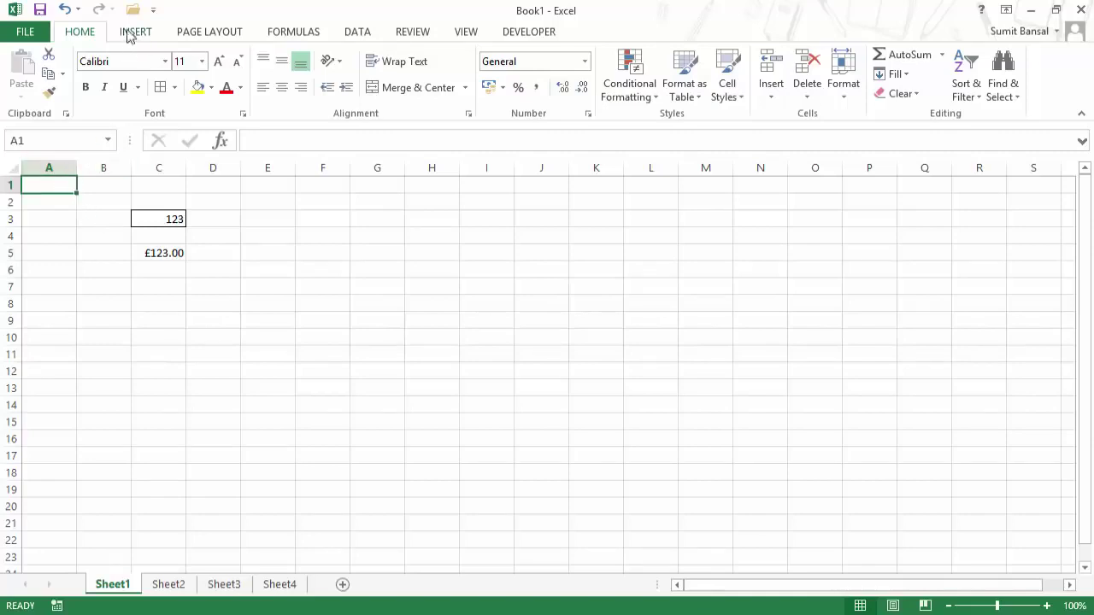
pyautogui.click(244, 118)
pyautogui.moveTo(397, 144); pyautogui.dragTo(476, 157)
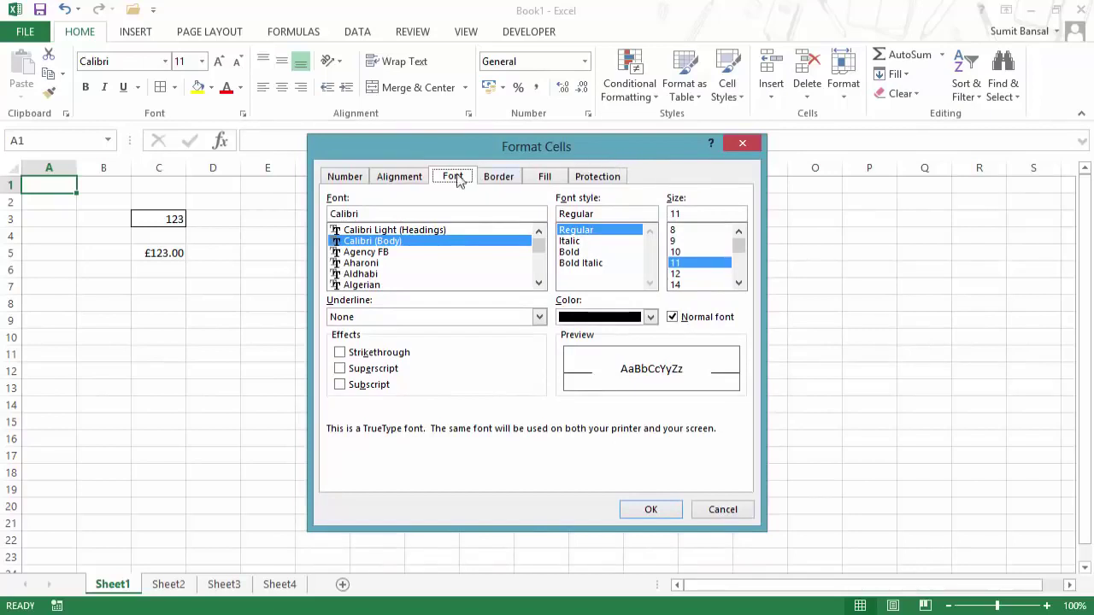
pyautogui.click(344, 177)
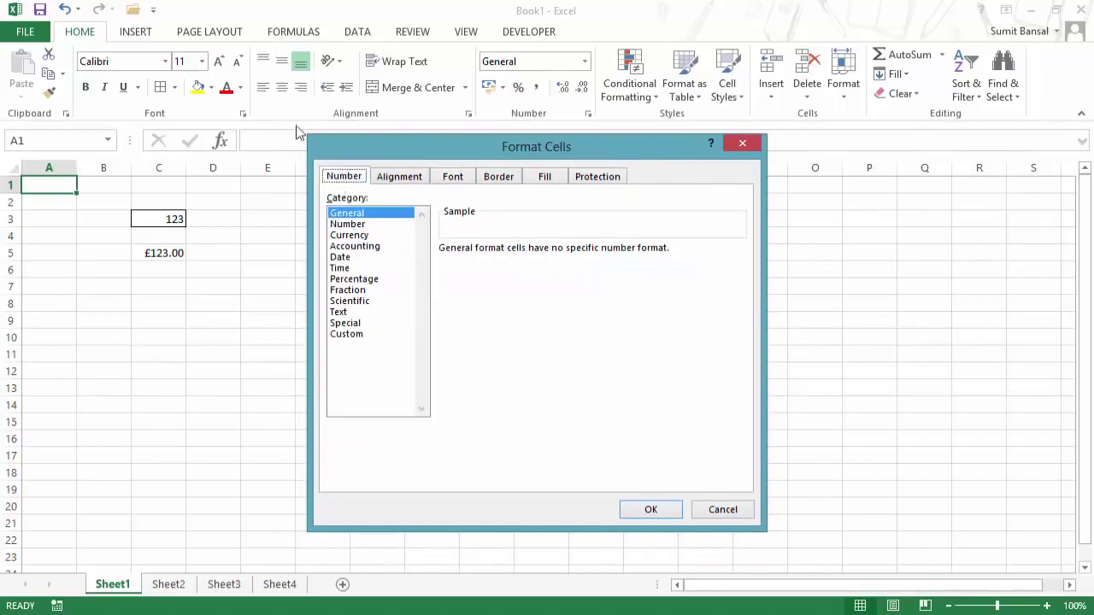
pyautogui.click(415, 178)
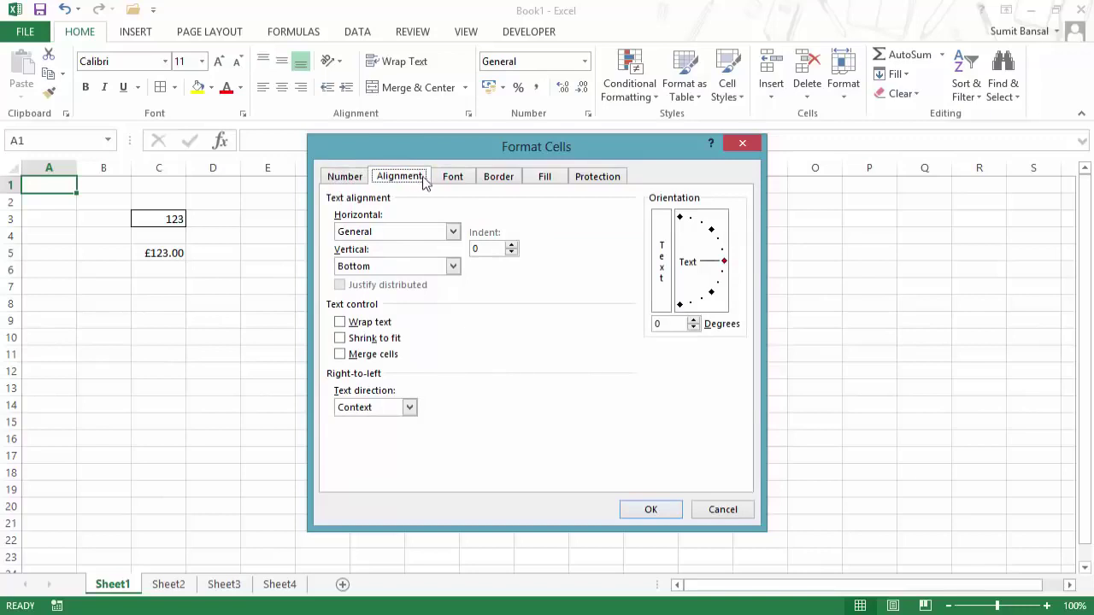
pyautogui.click(451, 180)
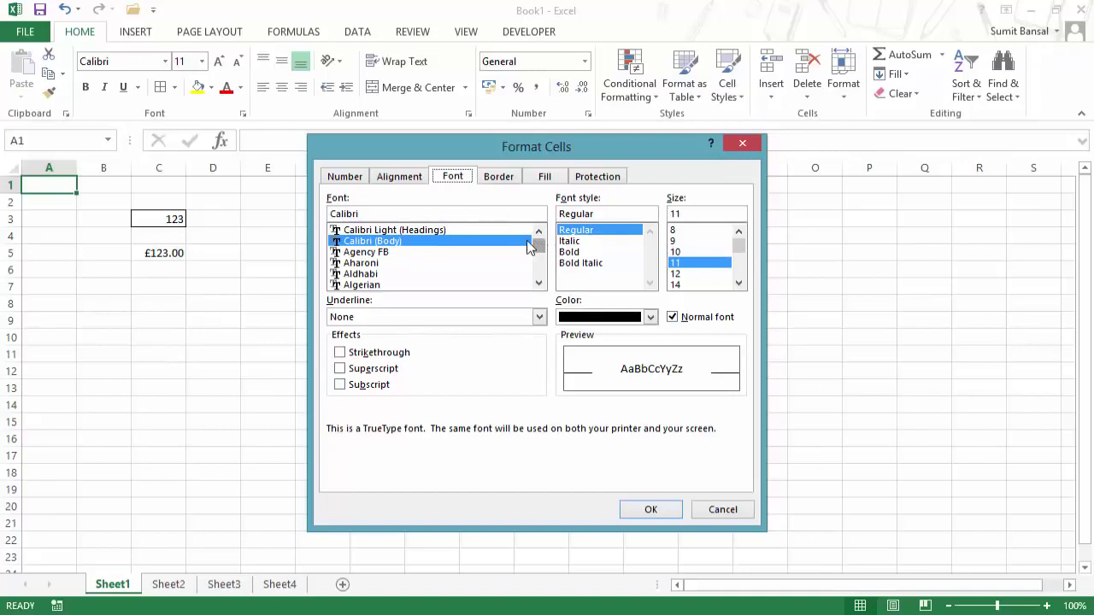
pyautogui.moveTo(559, 147)
pyautogui.mouseDown()
pyautogui.moveTo(561, 159)
pyautogui.moveTo(561, 149)
pyautogui.mouseUp()
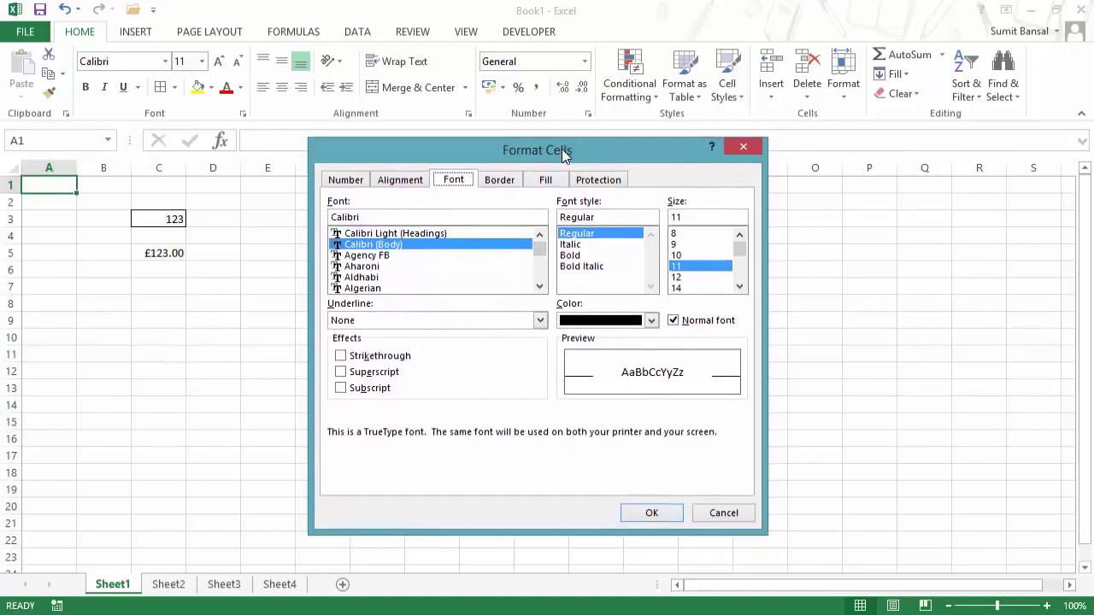
pyautogui.click(743, 148)
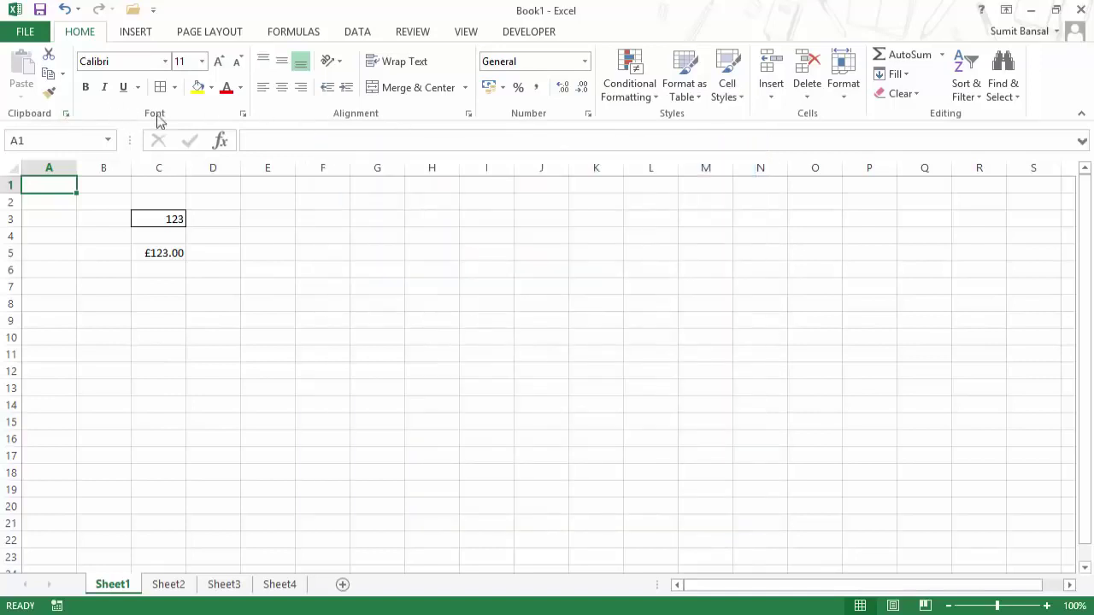
pyautogui.click(245, 118)
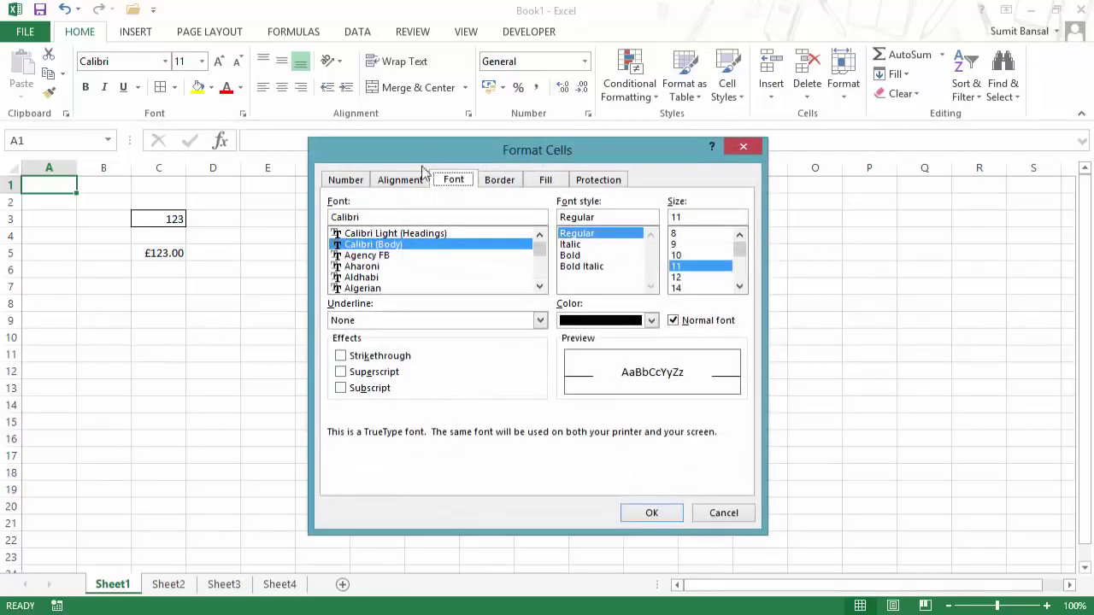
pyautogui.click(727, 159)
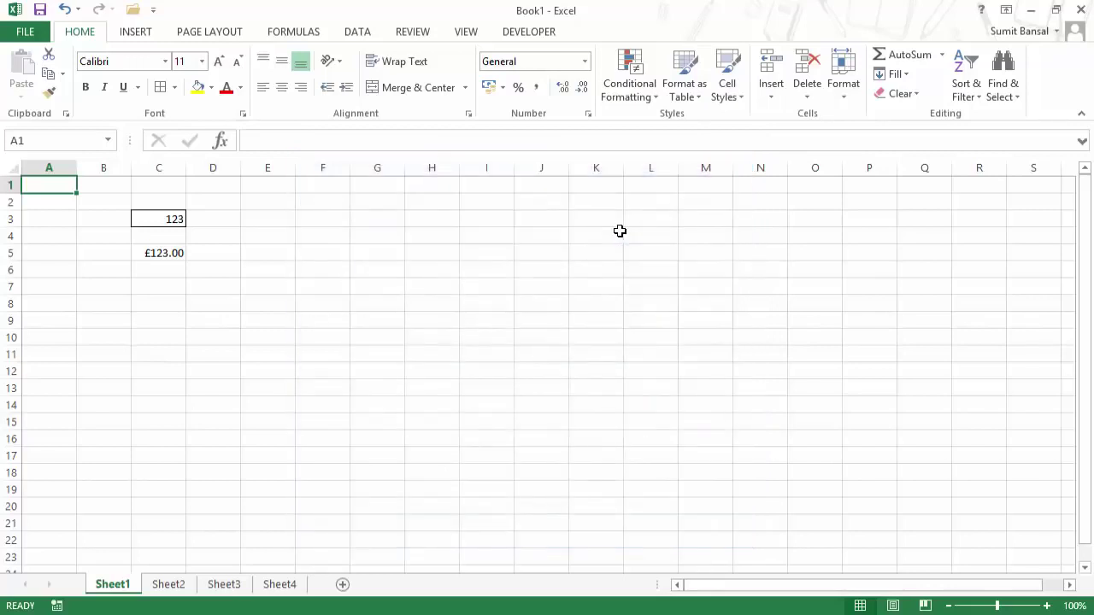
# Insert the Excel 2013 picture from the Pictures library and move it to about columns E to H, rows 5 to 13
pyautogui.click(138, 35)
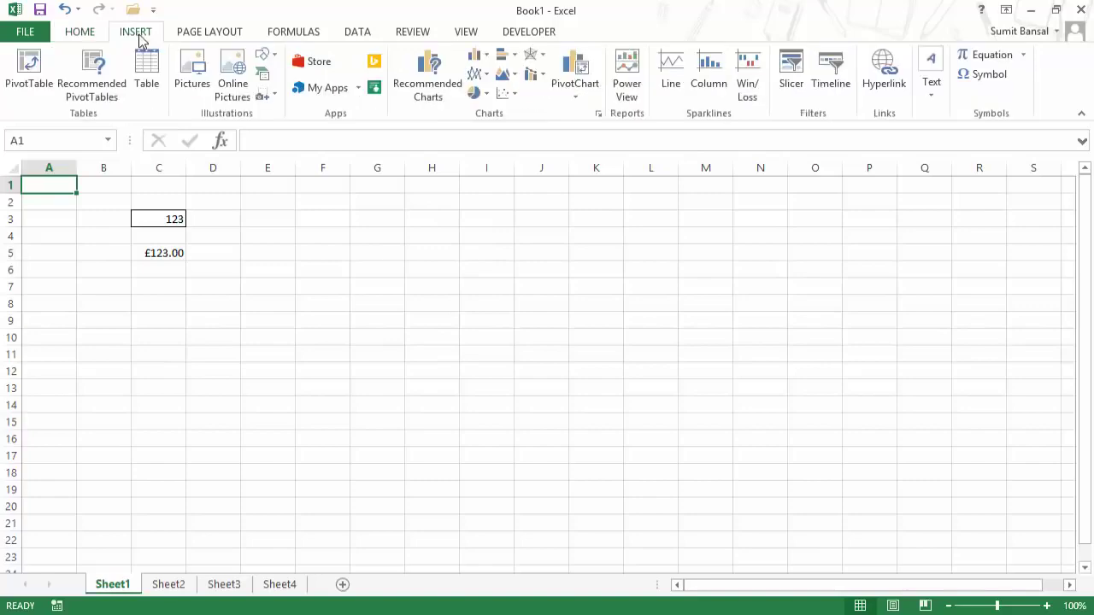
pyautogui.click(192, 75)
pyautogui.click(217, 150)
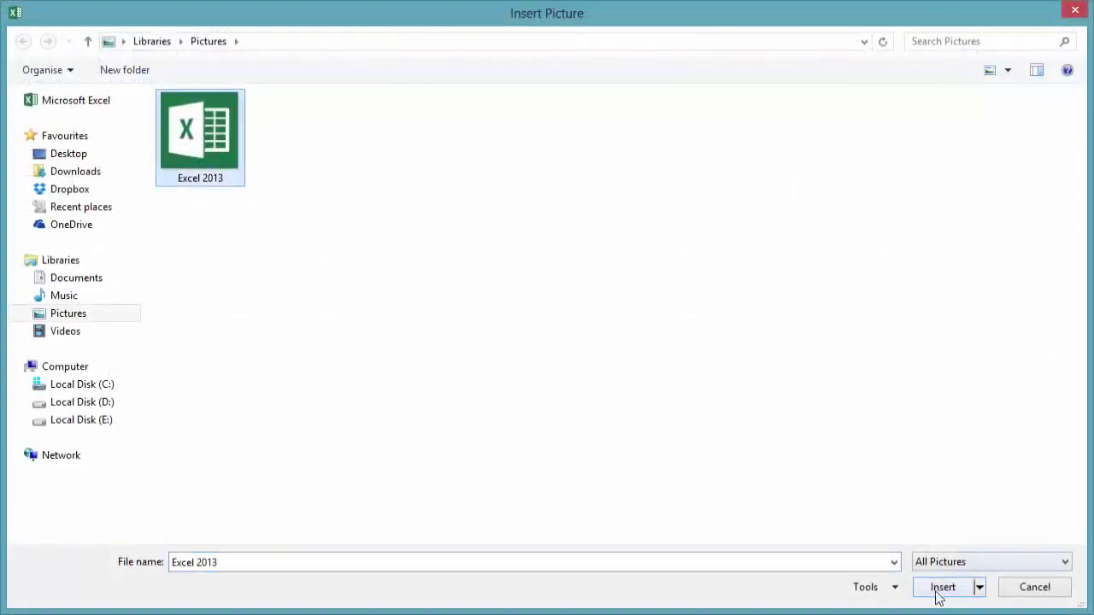
pyautogui.click(940, 589)
pyautogui.moveTo(117, 249); pyautogui.dragTo(372, 321)
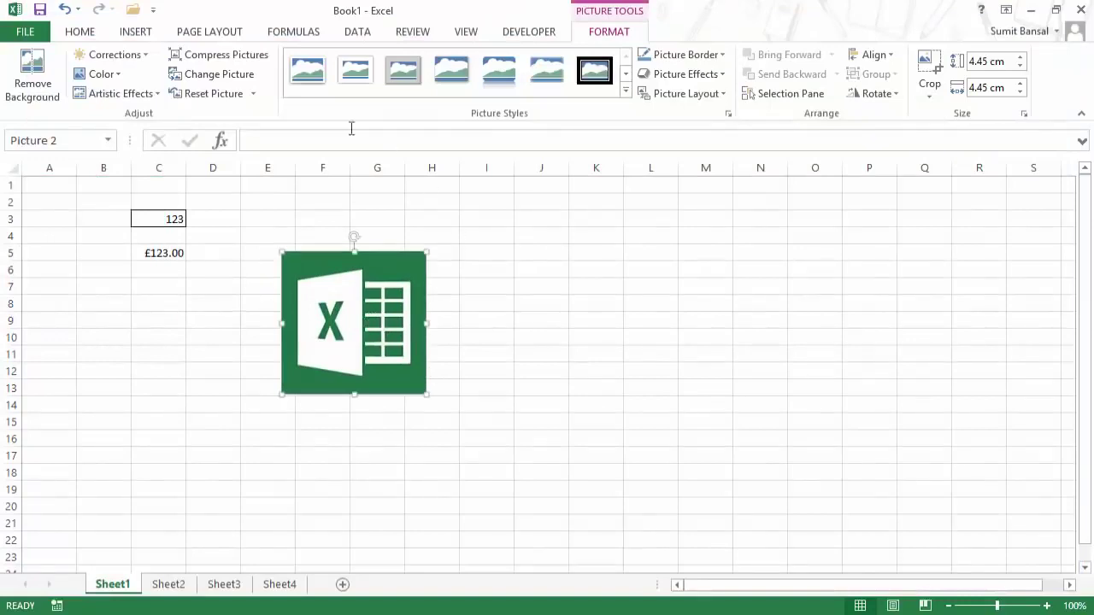
# Open the Format Picture options for the inserted picture and apply an outer shadow preset
pyautogui.rightClick(370, 308)
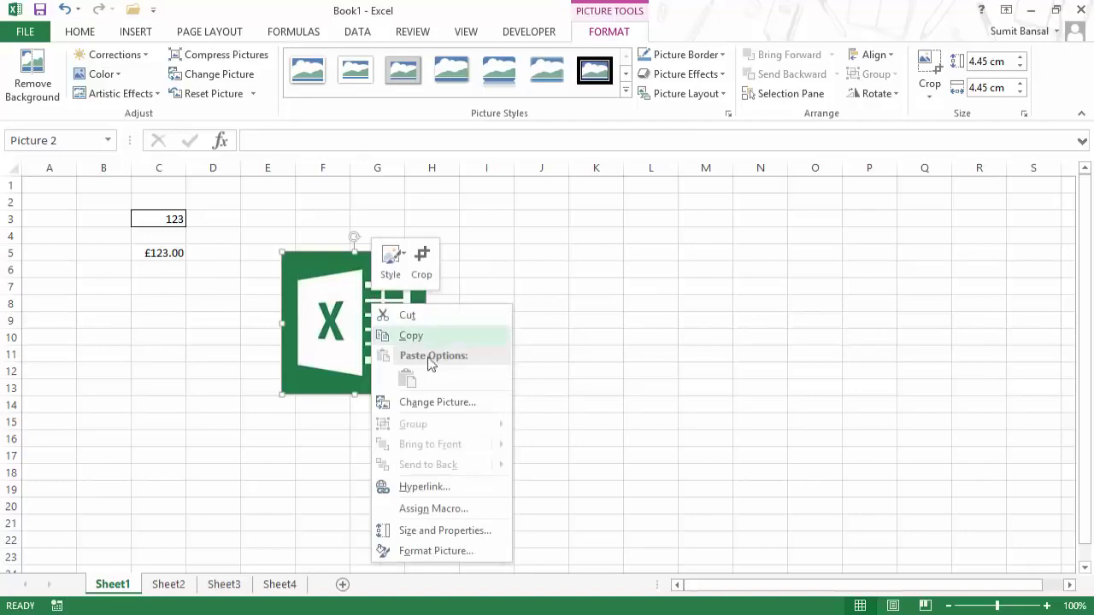
pyautogui.click(436, 551)
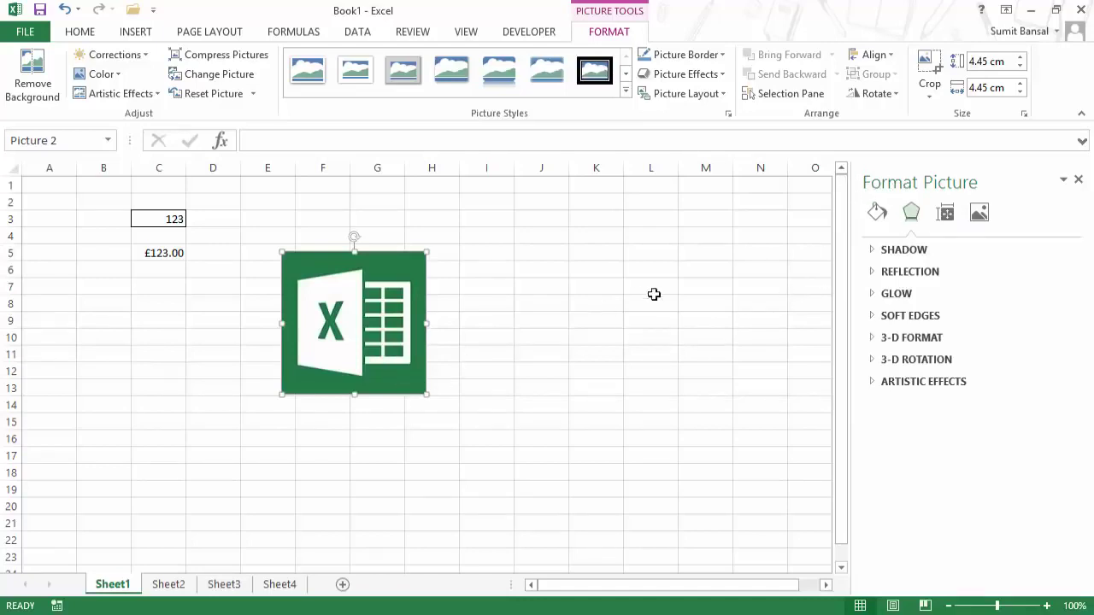
pyautogui.click(875, 249)
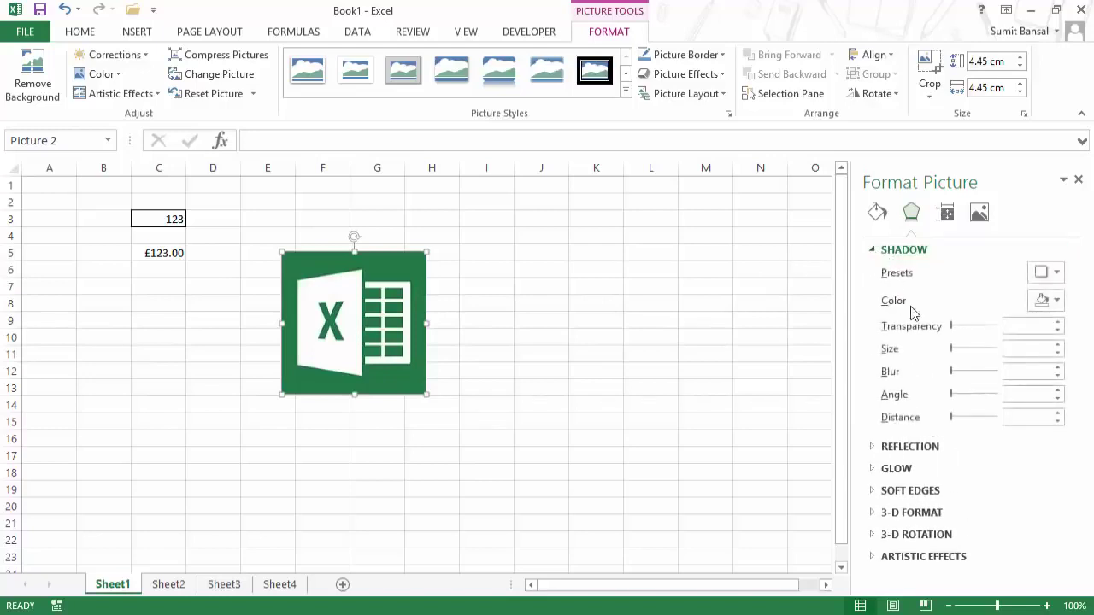
pyautogui.click(1050, 274)
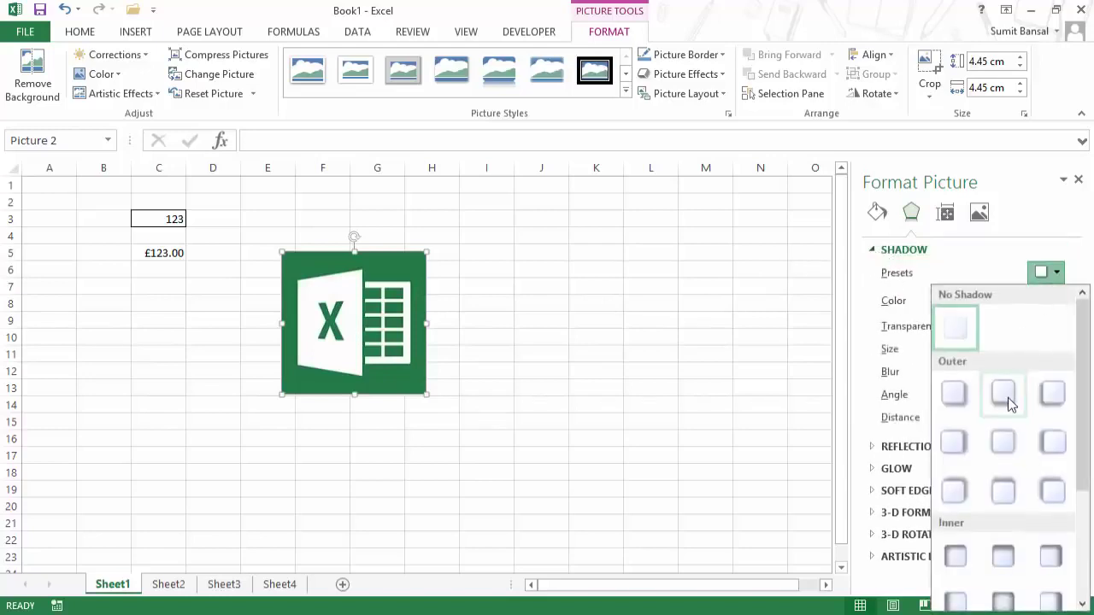
pyautogui.click(959, 455)
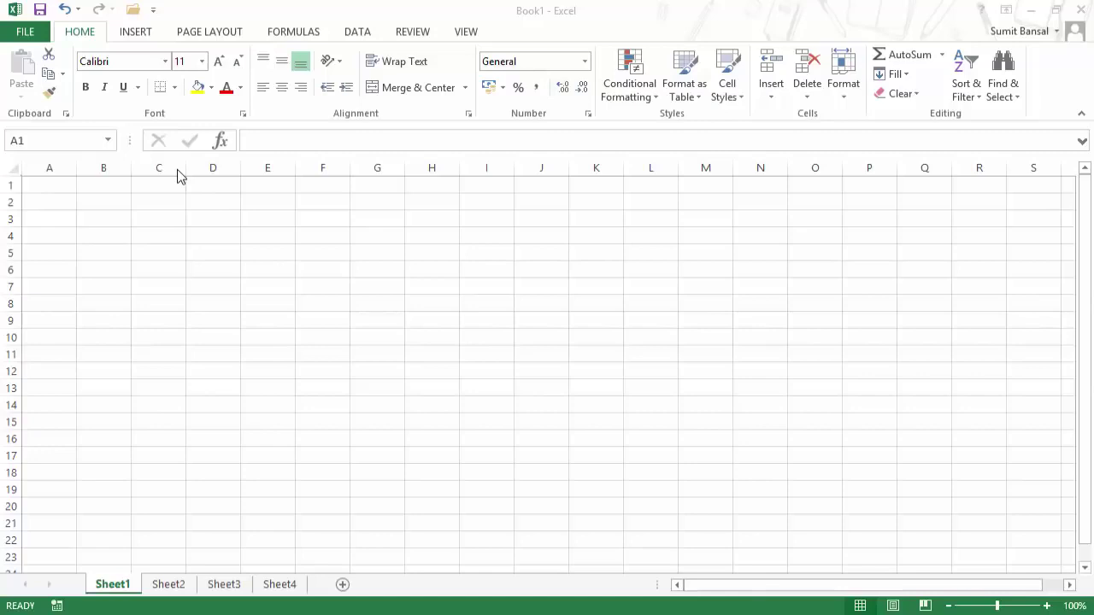
# Open the ribbon customization options and list All Commands as the command source
pyautogui.rightClick(422, 40)
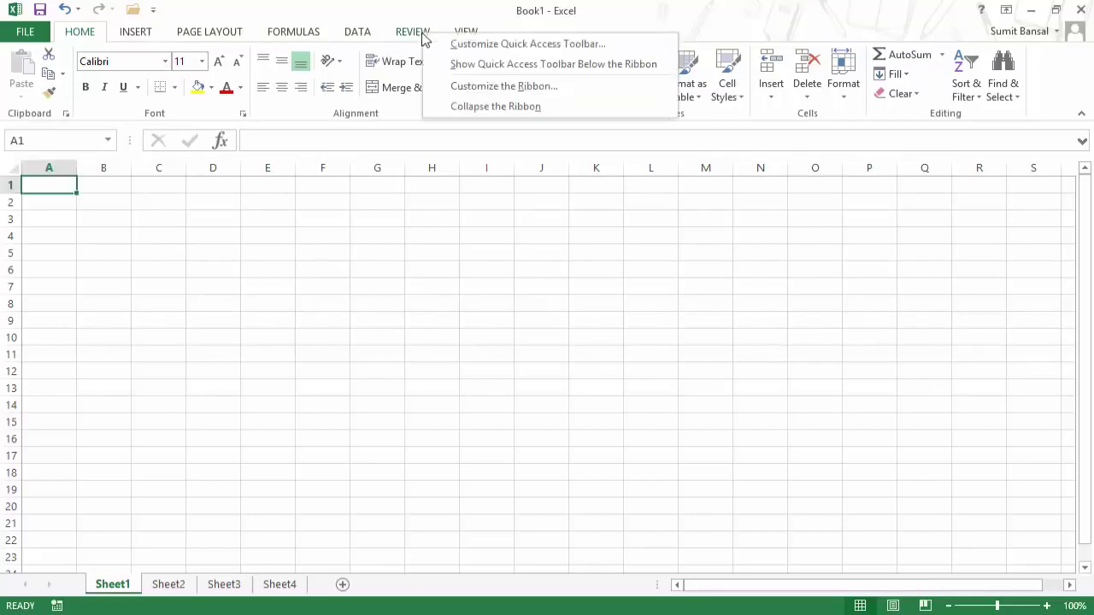
pyautogui.click(521, 90)
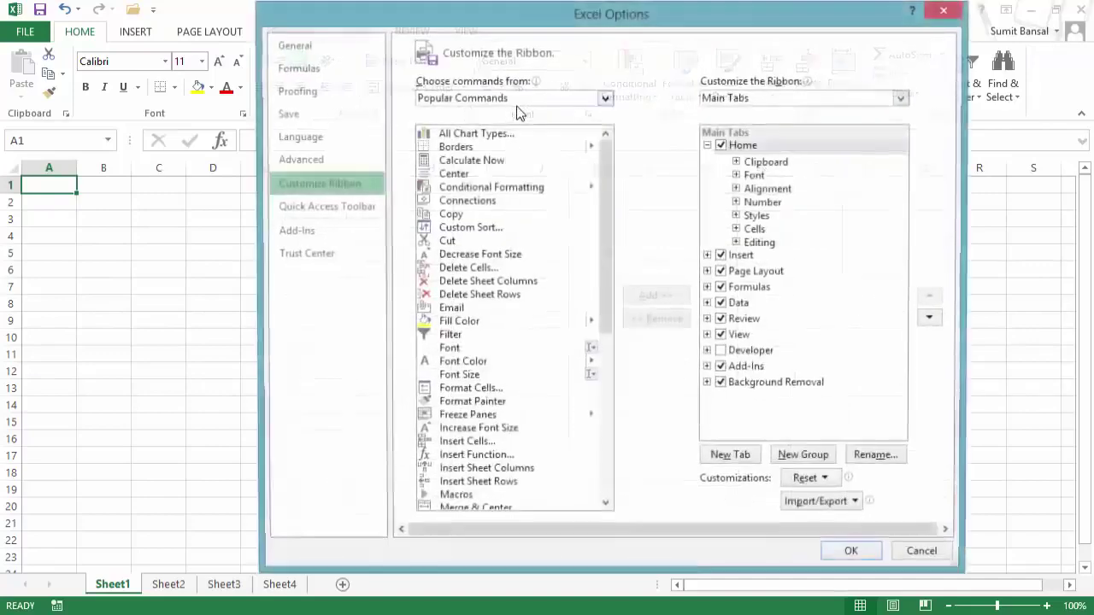
pyautogui.moveTo(494, 27); pyautogui.dragTo(466, 40)
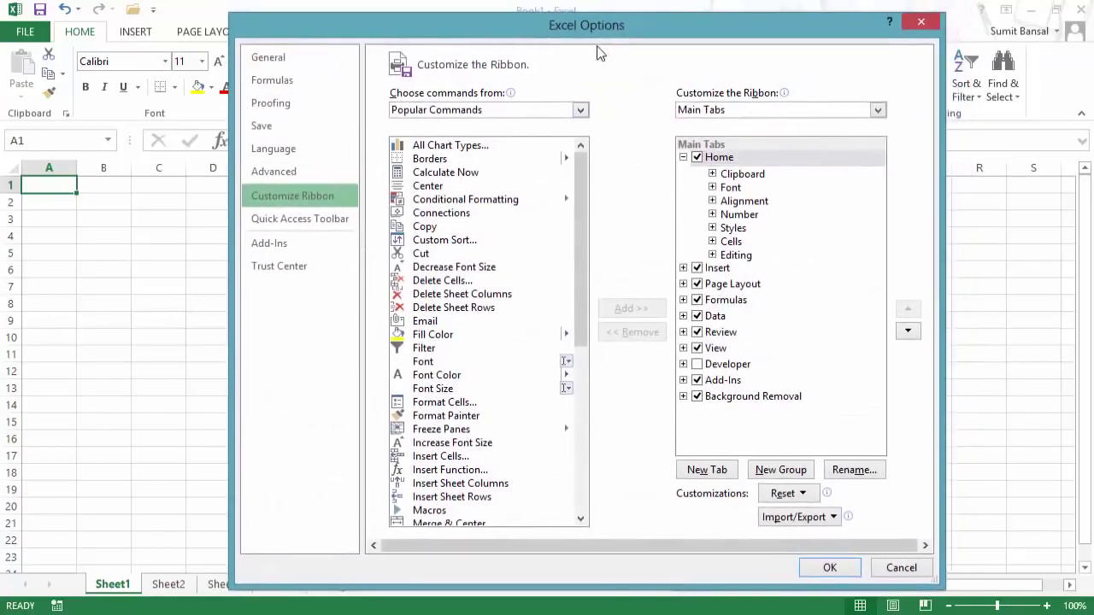
pyautogui.click(581, 110)
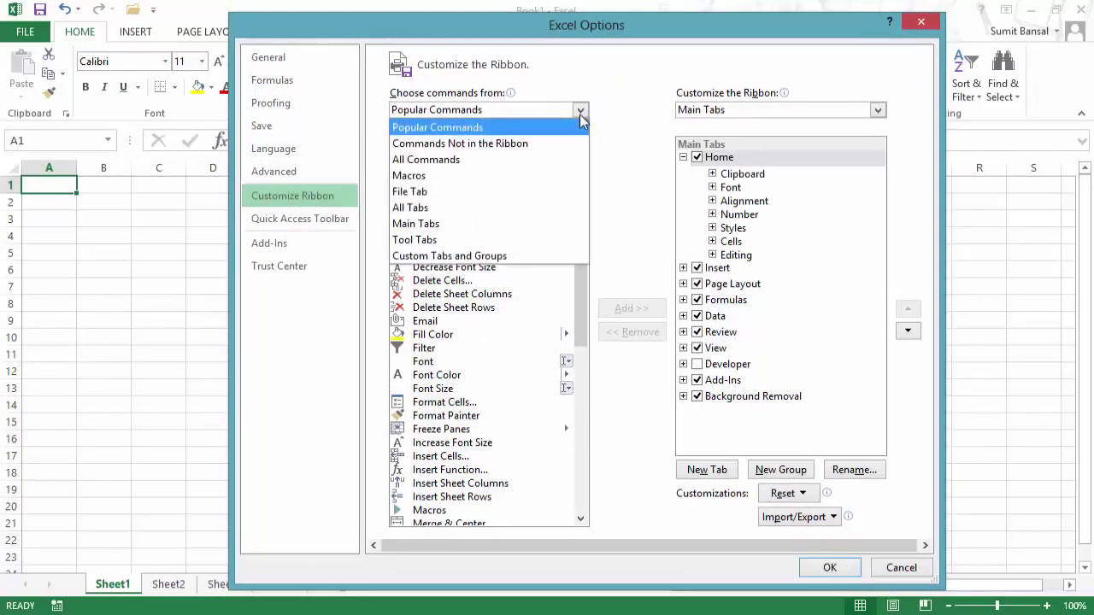
pyautogui.click(512, 159)
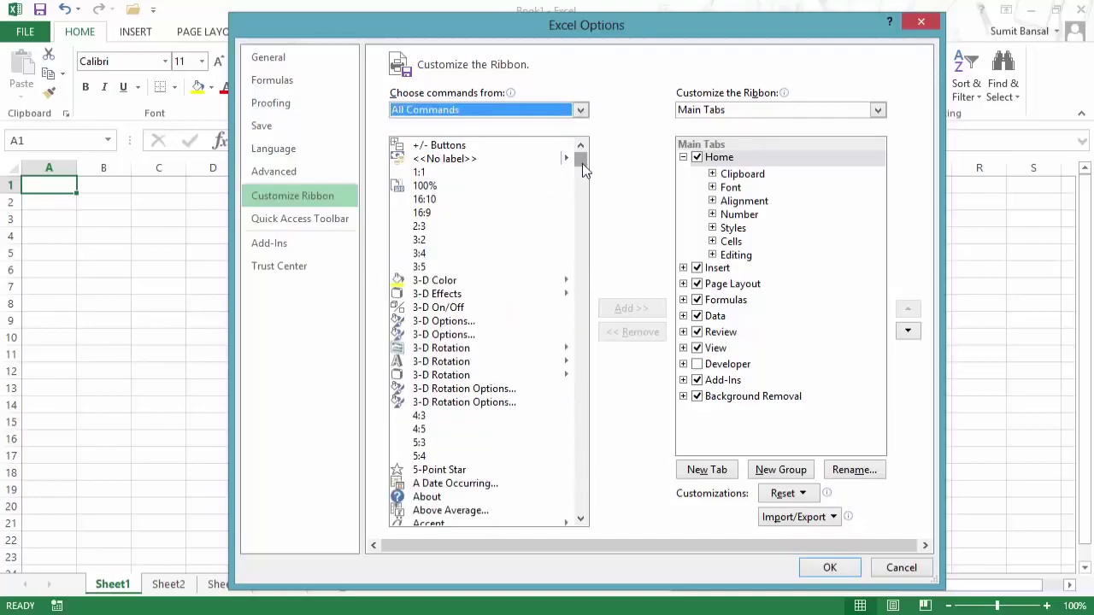
pyautogui.moveTo(582, 167)
pyautogui.mouseDown()
pyautogui.moveTo(600, 503)
pyautogui.moveTo(576, 356)
pyautogui.moveTo(563, 162)
pyautogui.moveTo(579, 163)
pyautogui.mouseUp()
# Examine the commands in the Home tab's Clipboard group, then collapse the group and the Home tab in the main tabs list
pyautogui.moveTo(575, 29); pyautogui.dragTo(529, 129)
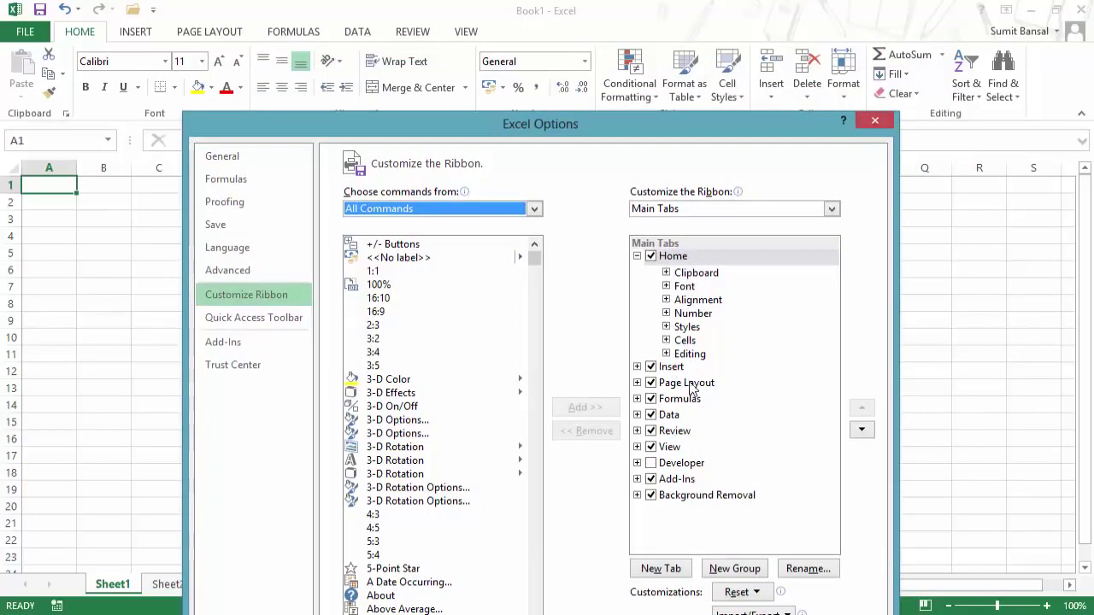
pyautogui.click(666, 274)
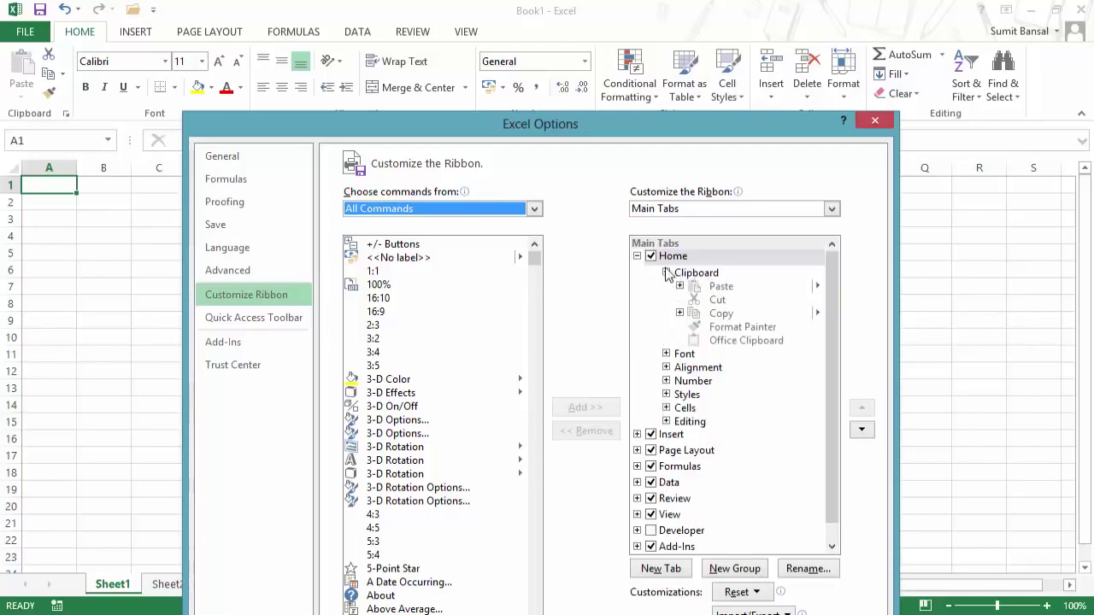
pyautogui.click(666, 274)
pyautogui.click(637, 256)
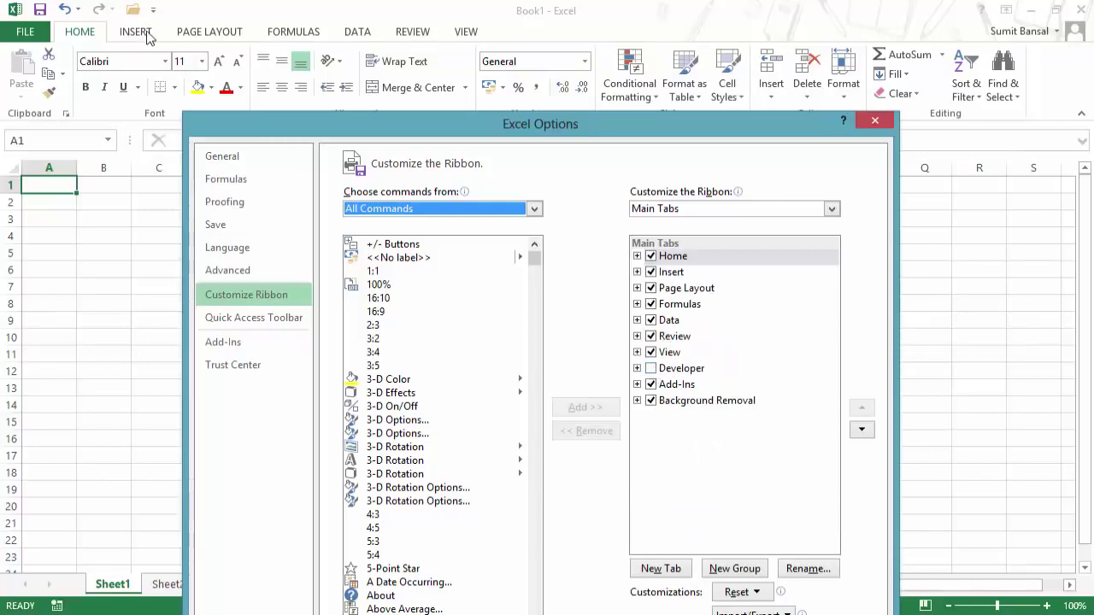
# Enable the Developer tab on the ribbon, view its commands and return to the Home commands
pyautogui.click(651, 368)
pyautogui.moveTo(637, 113); pyautogui.dragTo(636, 56)
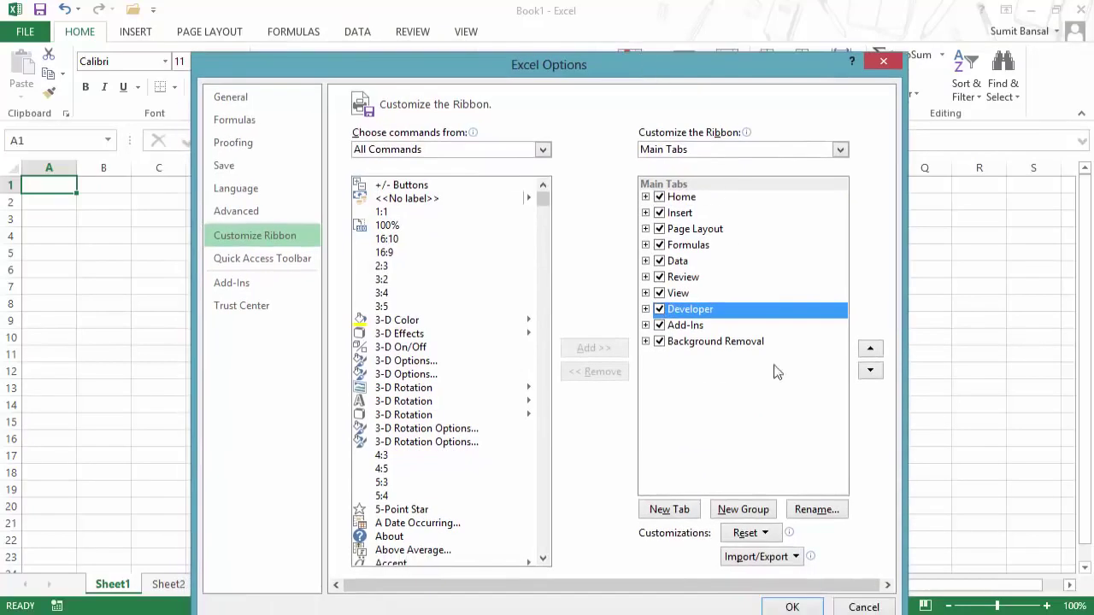
pyautogui.click(798, 607)
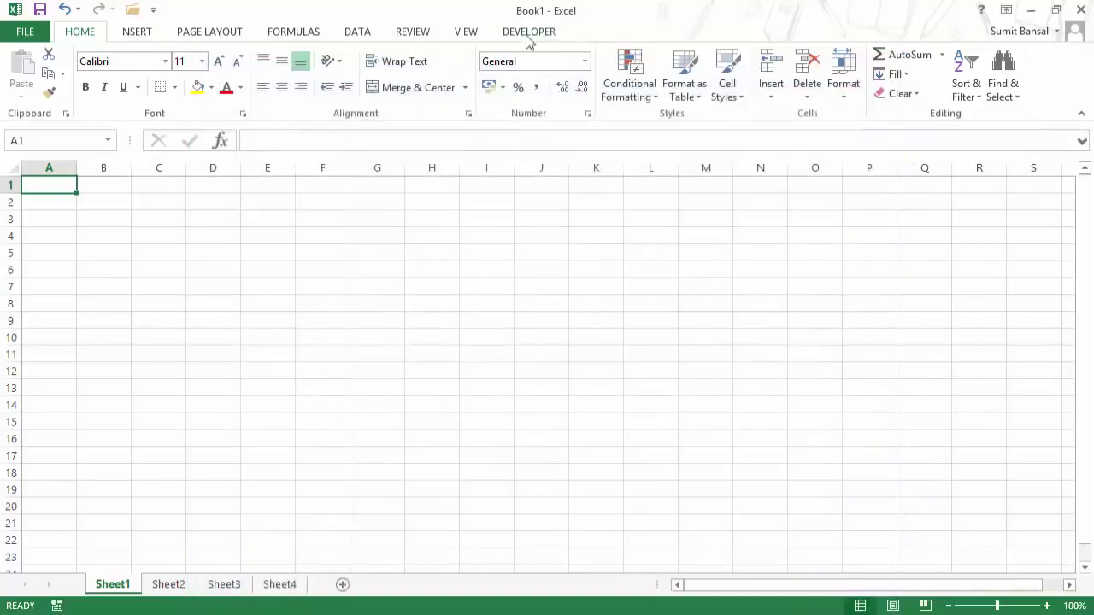
pyautogui.click(530, 34)
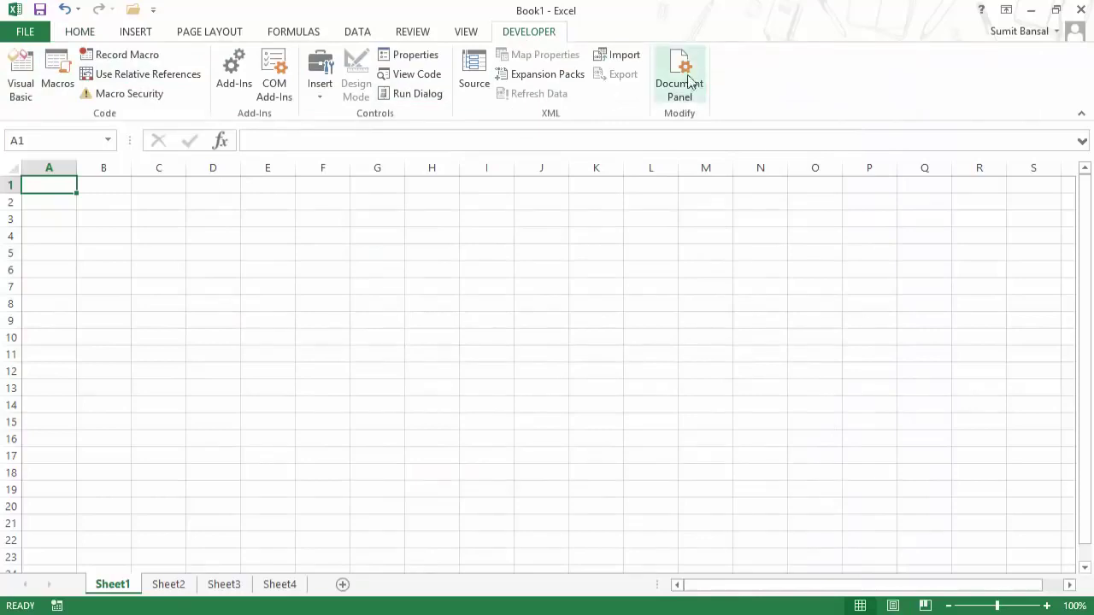
pyautogui.click(81, 32)
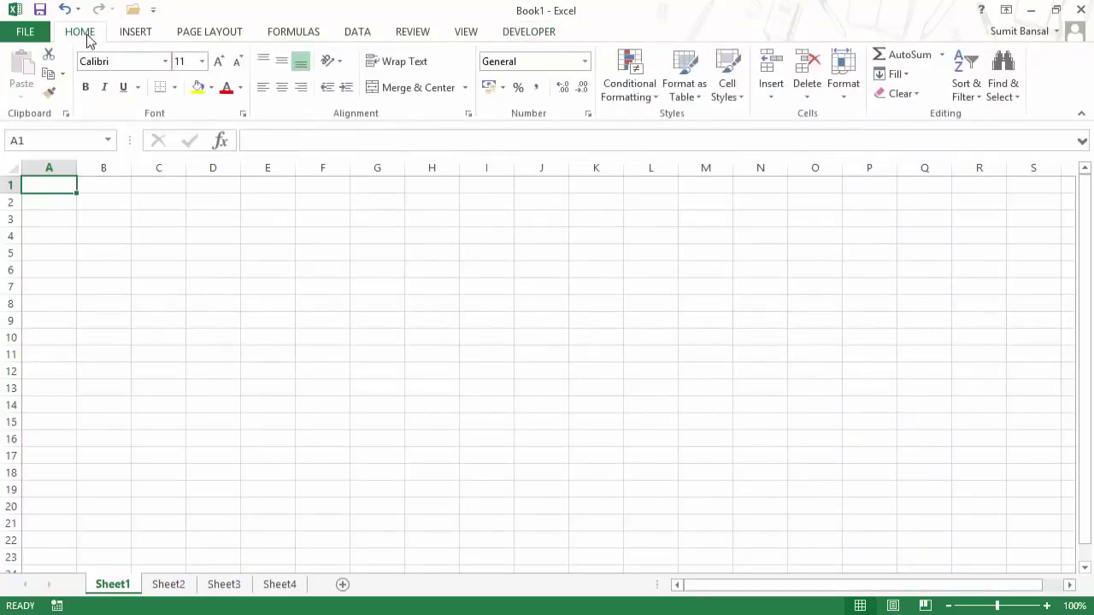
# Reopen the ribbon customization options and choose commands from All Commands again
pyautogui.rightClick(87, 37)
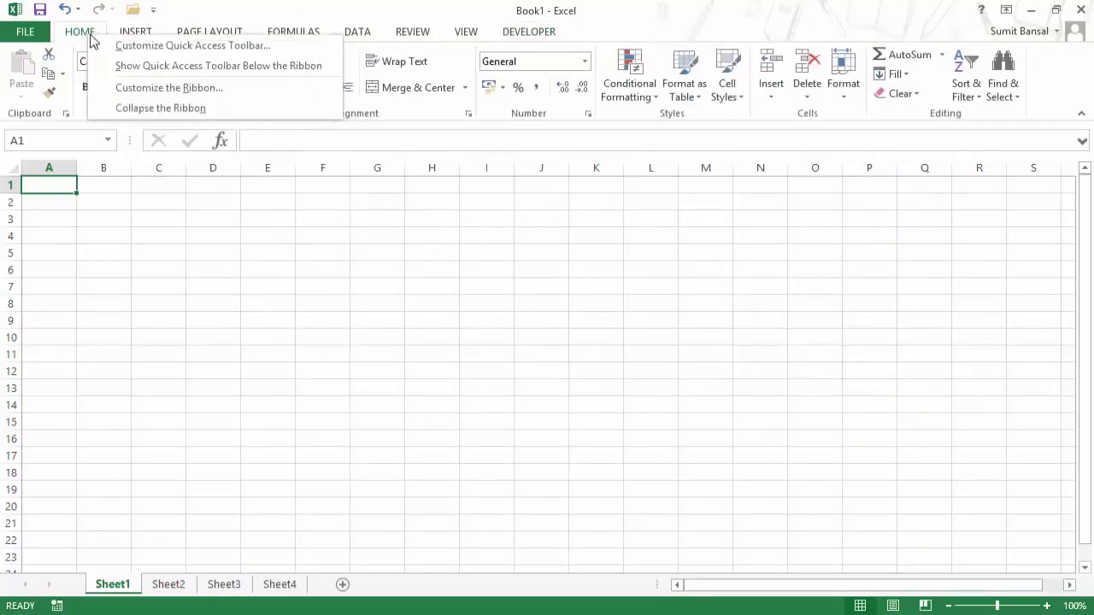
pyautogui.click(171, 89)
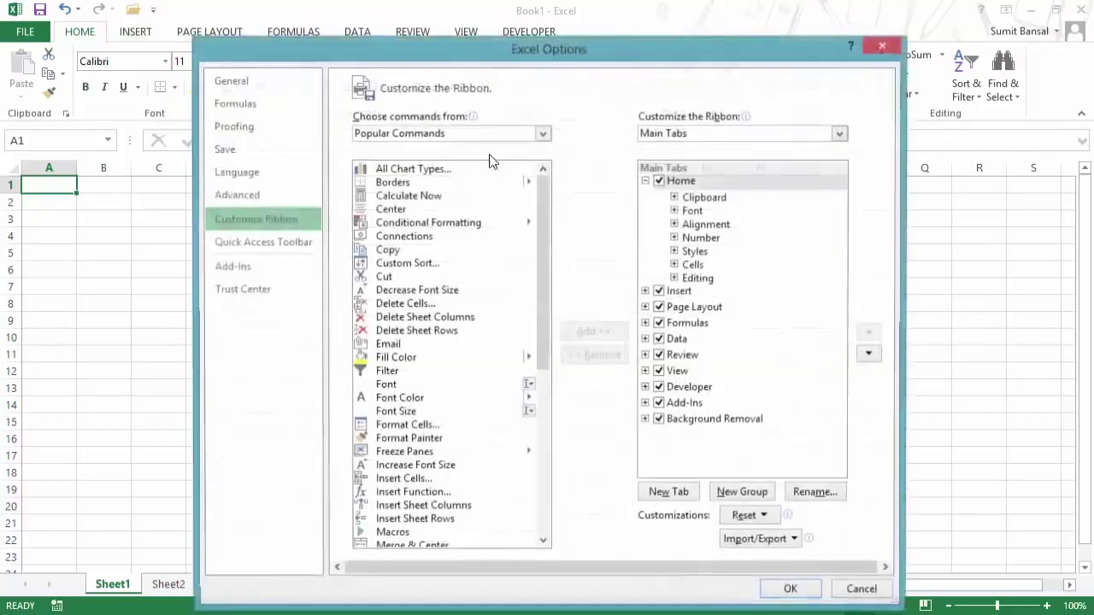
pyautogui.click(500, 134)
pyautogui.click(485, 183)
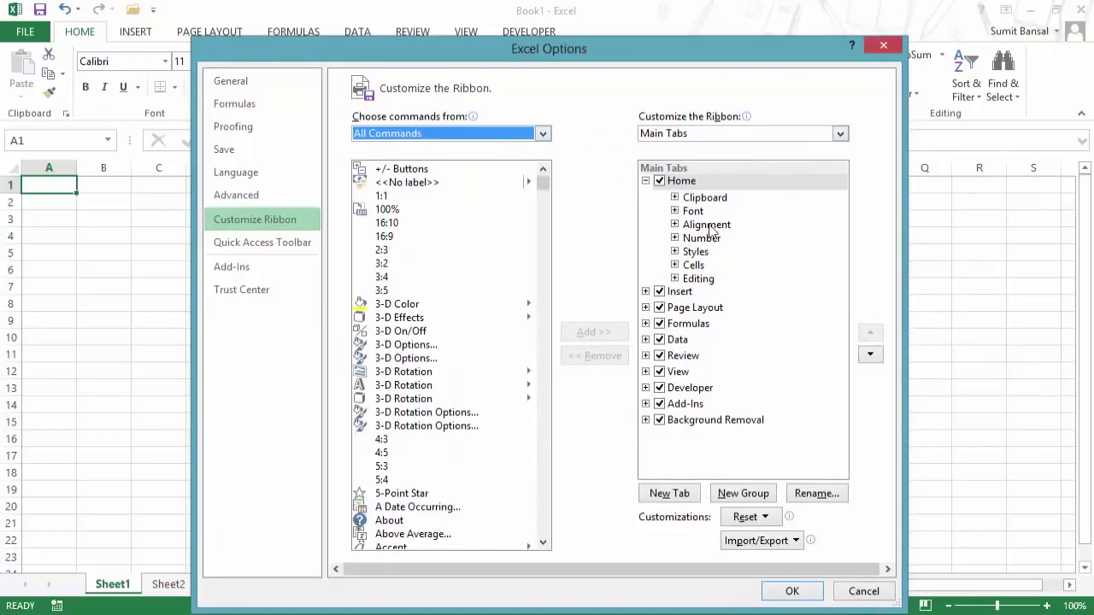
# Add a new custom tab after Home in the main tabs list and rename it Trump Excel Fav
pyautogui.click(670, 493)
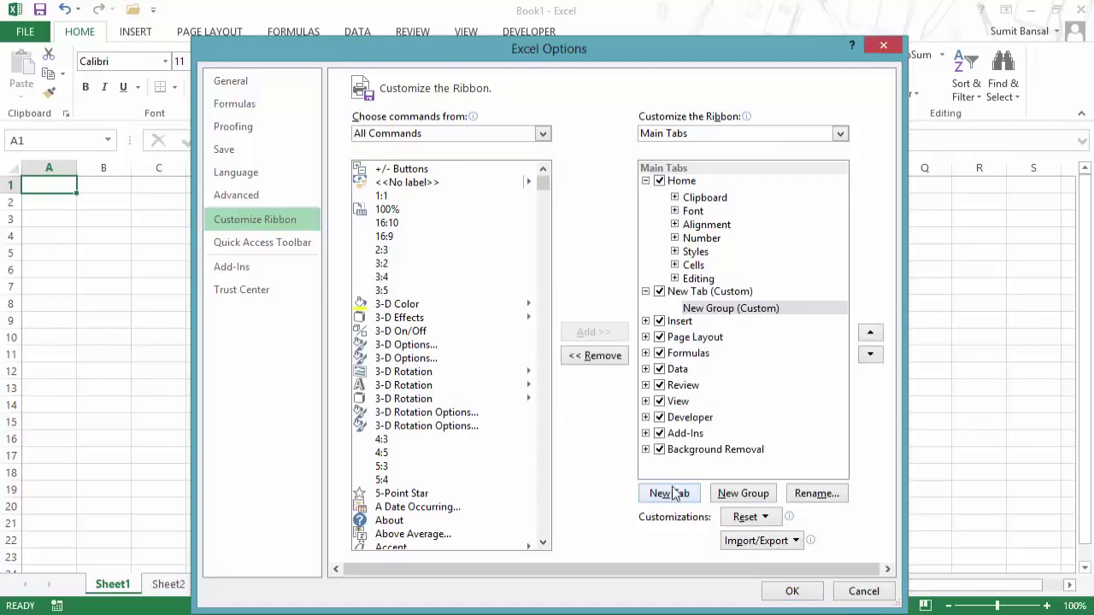
pyautogui.click(697, 295)
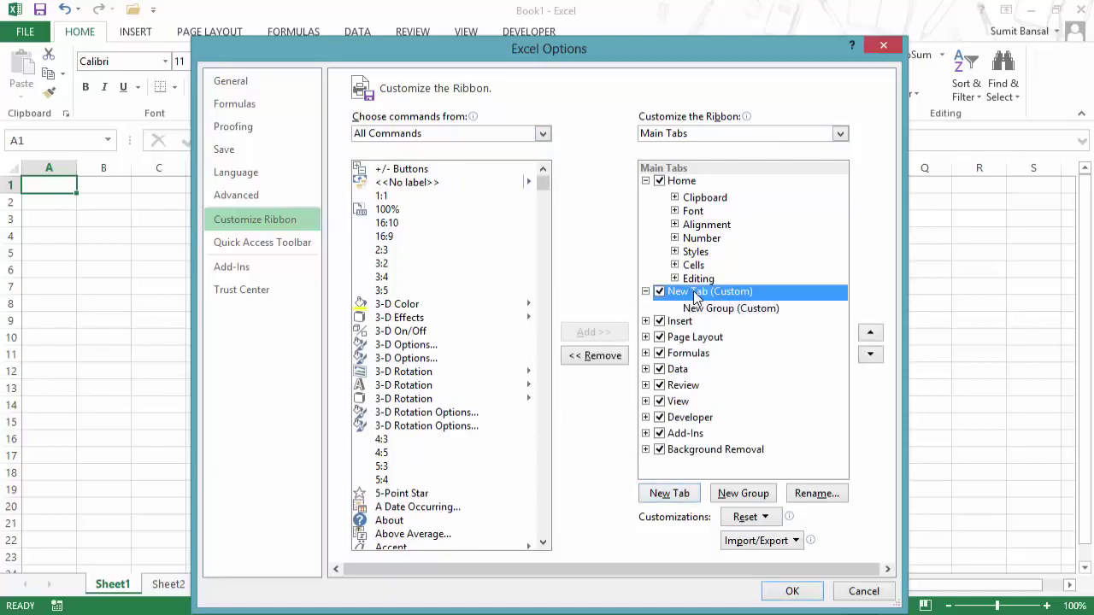
pyautogui.click(810, 497)
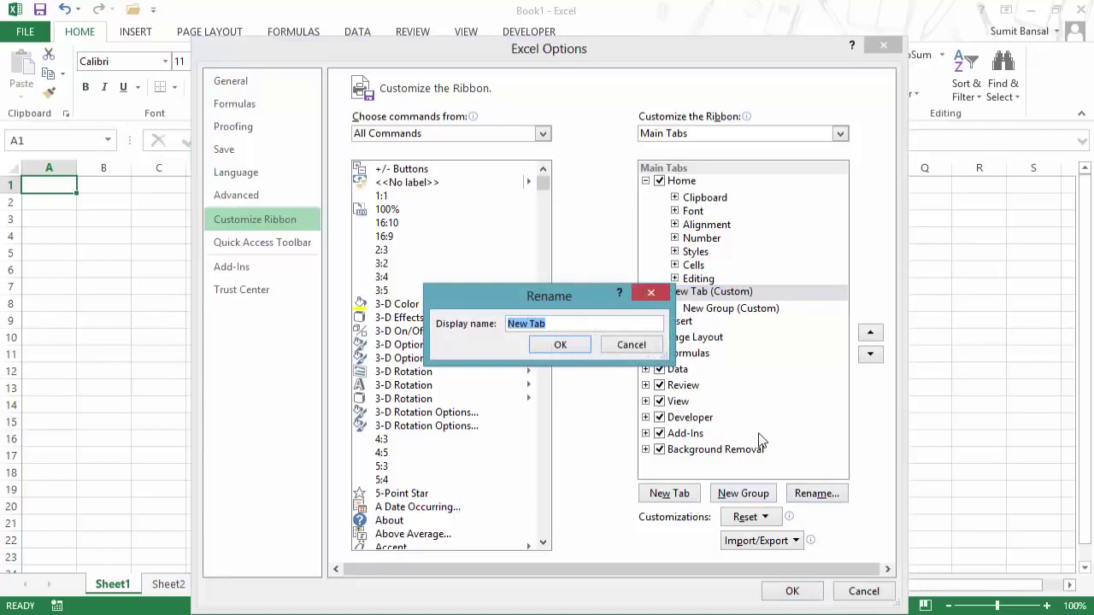
pyautogui.write('Trump Excel Fav')
pyautogui.click(551, 349)
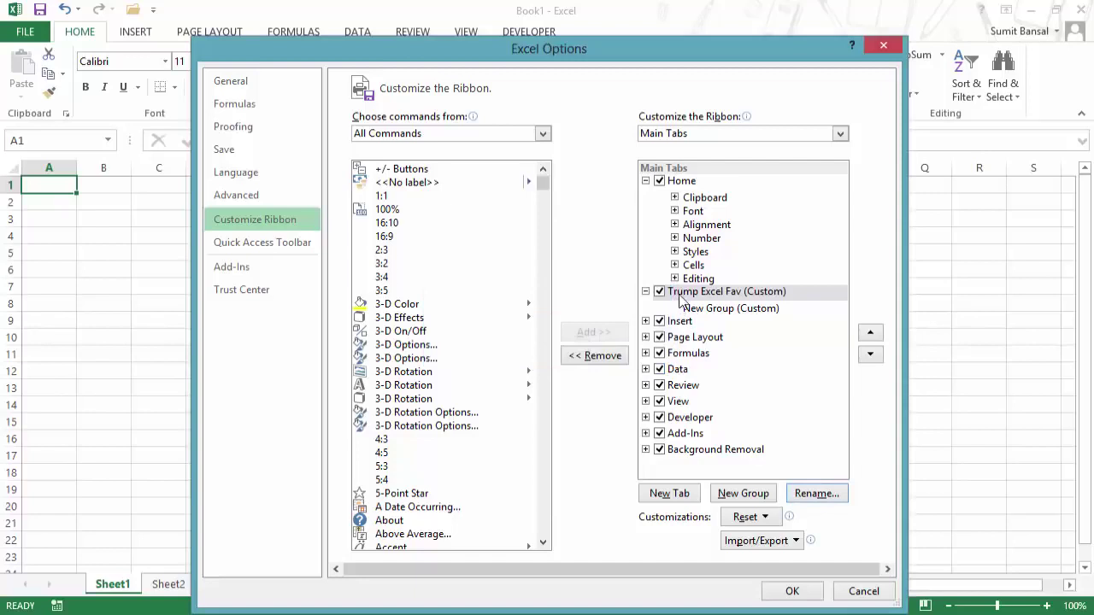
# Rename the new group in the Trump Excel Fav tab as Analysis and apply the ribbon changes
pyautogui.moveTo(660, 50)
pyautogui.mouseDown()
pyautogui.moveTo(669, 84)
pyautogui.moveTo(667, 61)
pyautogui.mouseUp()
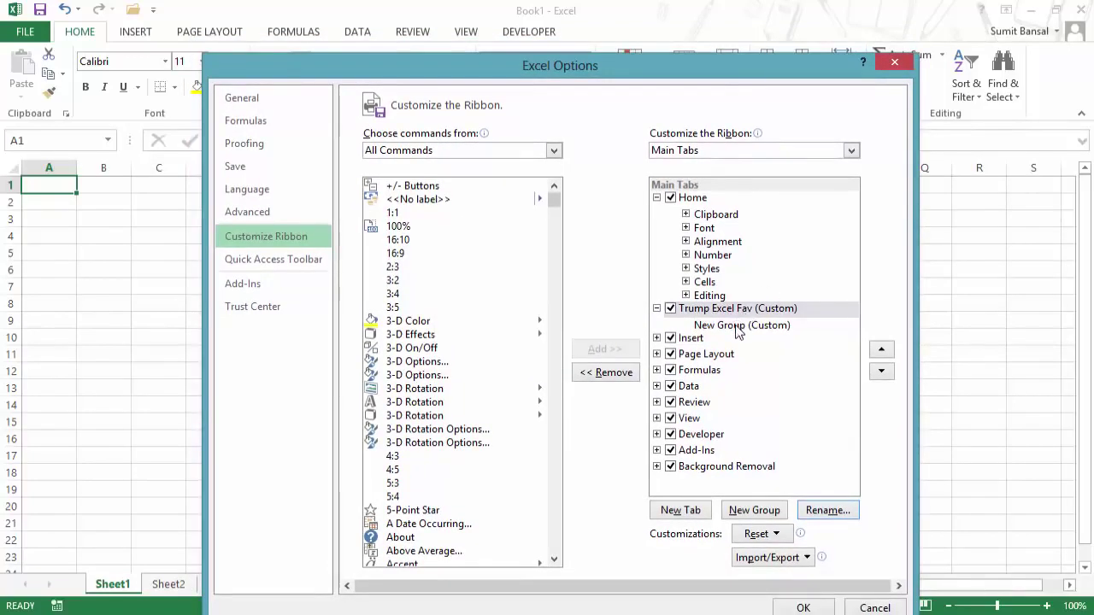
pyautogui.click(737, 326)
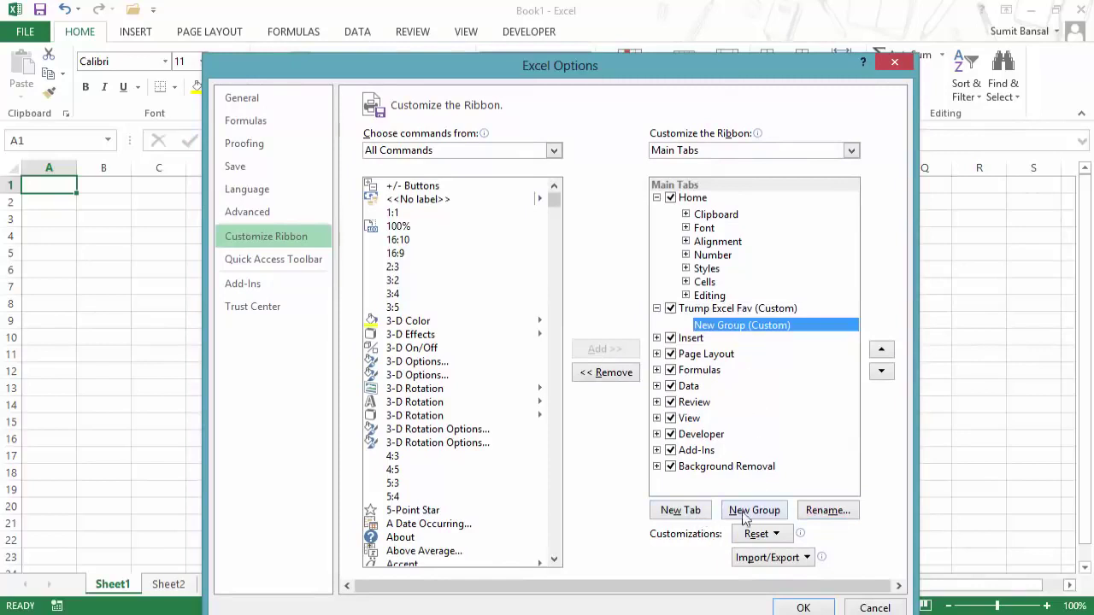
pyautogui.click(801, 511)
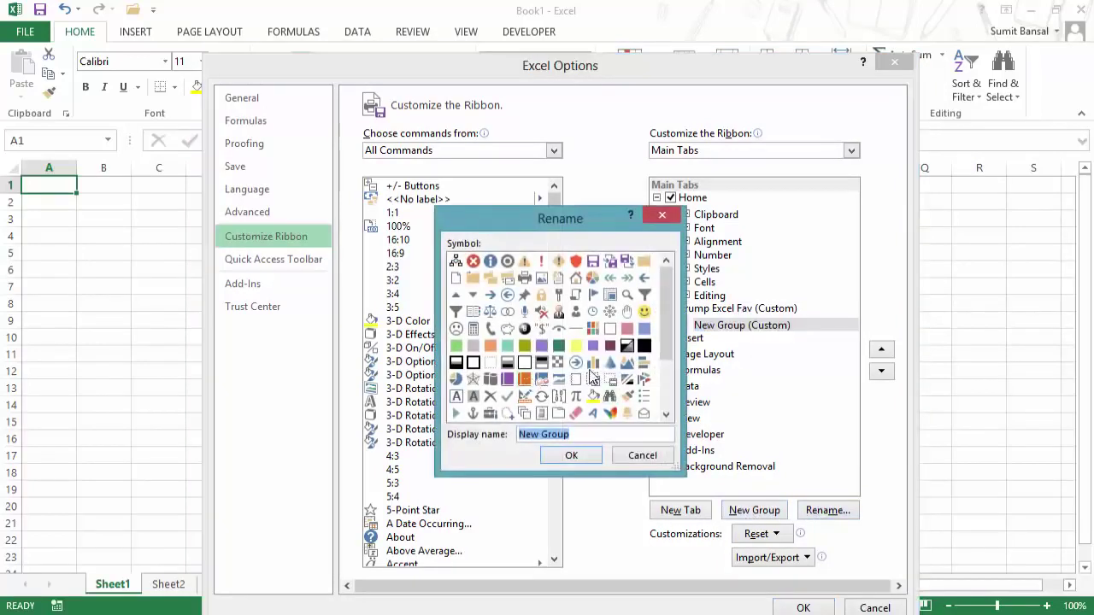
pyautogui.click(583, 436)
pyautogui.moveTo(584, 436); pyautogui.dragTo(490, 438)
pyautogui.write('Analysis')
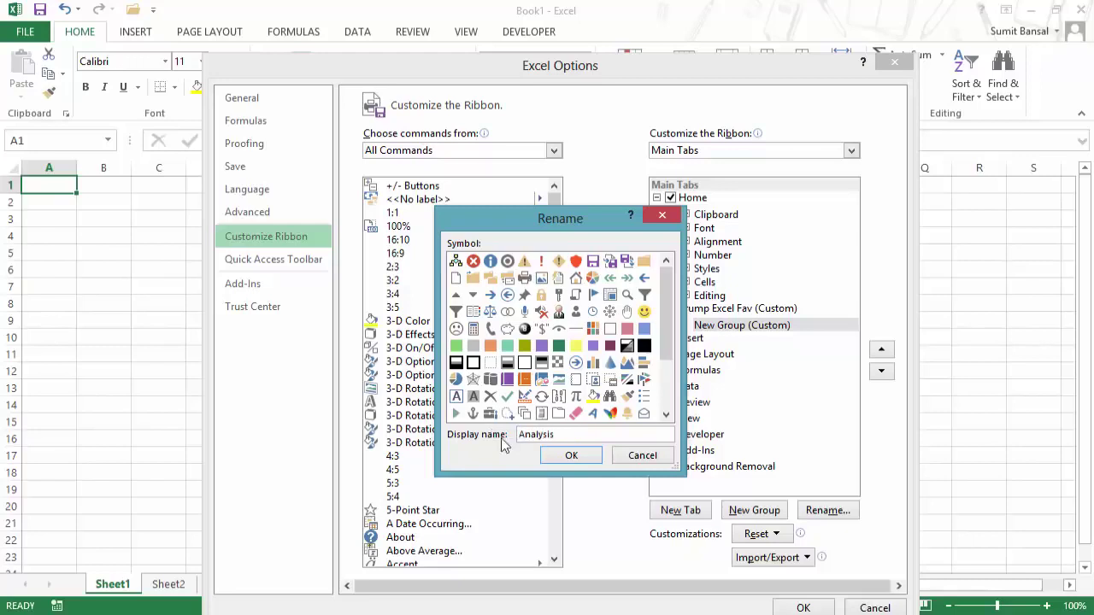
pyautogui.click(566, 456)
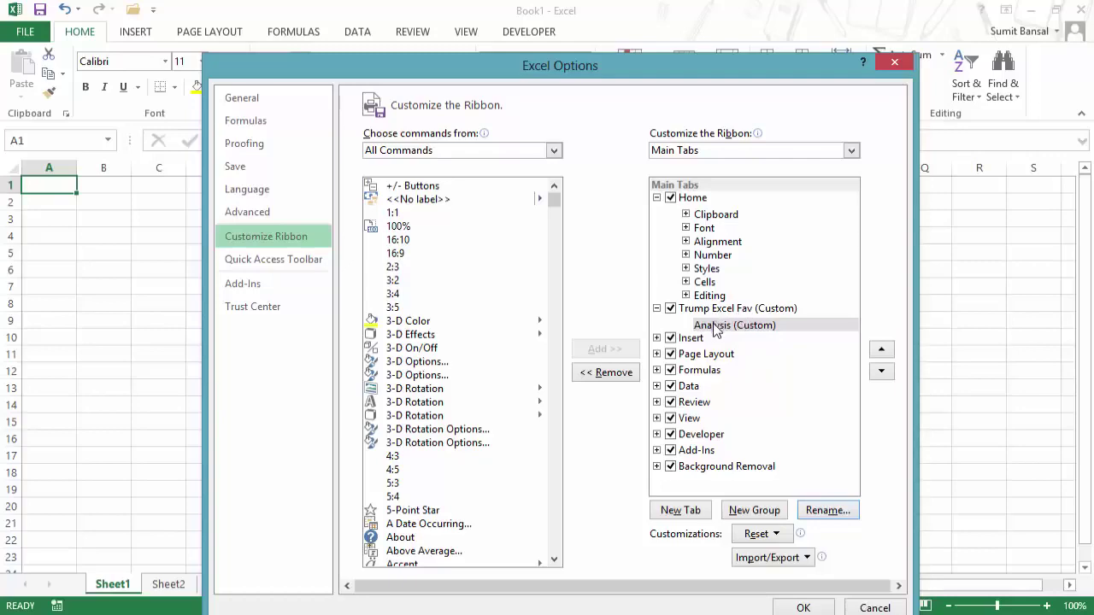
pyautogui.click(801, 607)
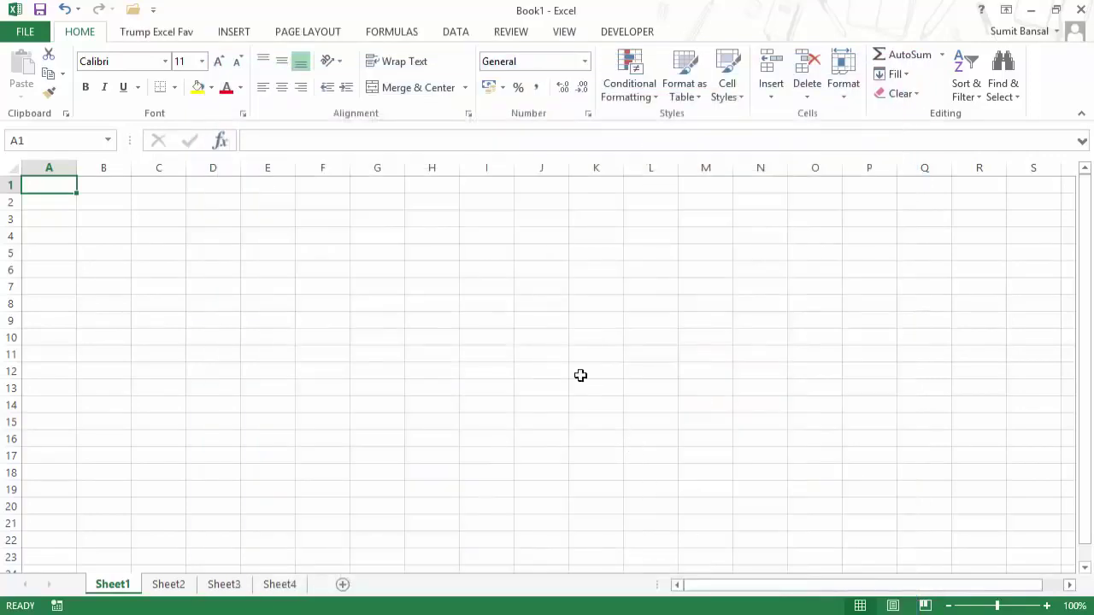
# View the Trump Excel Fav tab, reopen the ribbon customization options and add the Copy command to its Analysis group
pyautogui.click(142, 33)
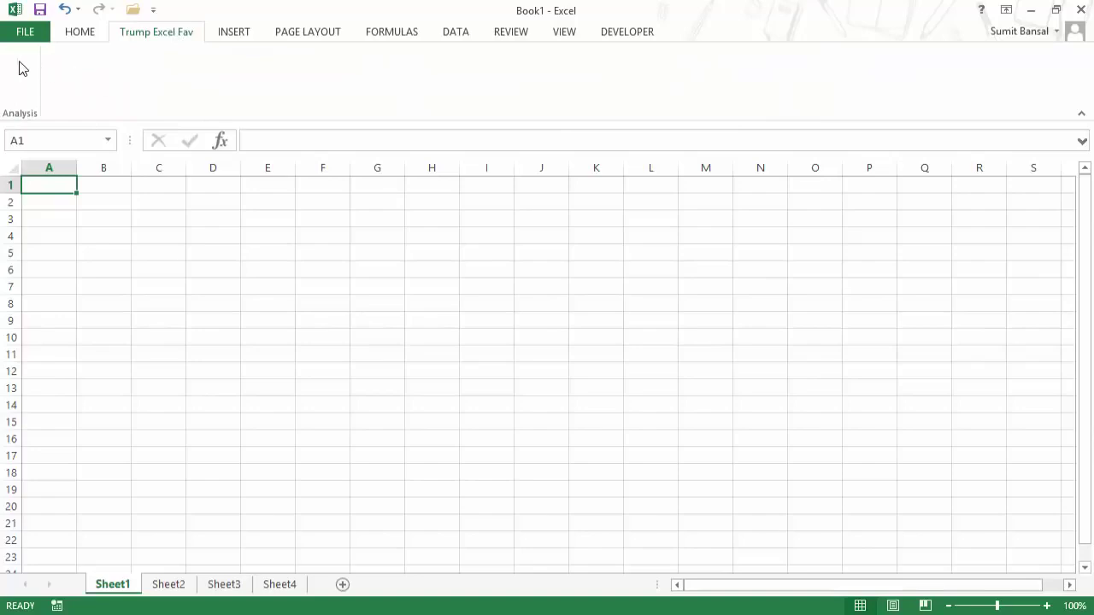
pyautogui.rightClick(164, 40)
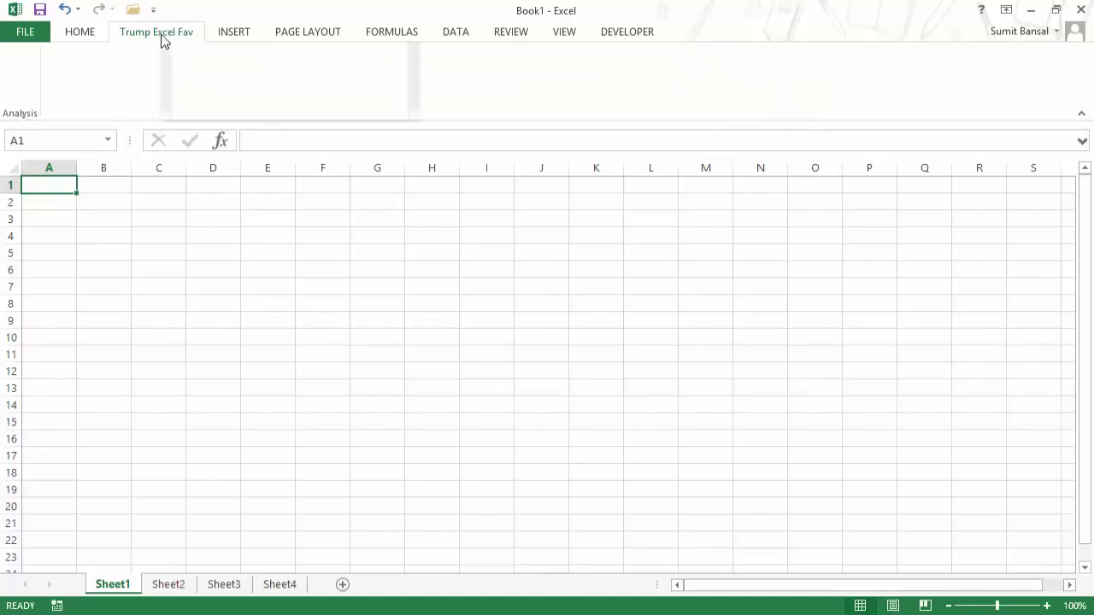
pyautogui.click(204, 89)
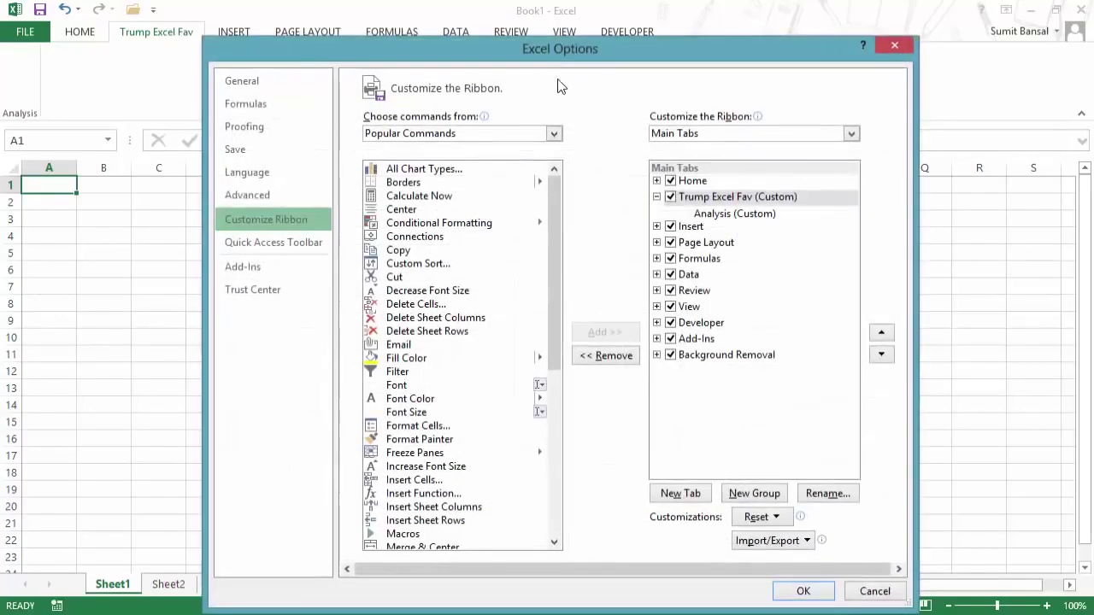
pyautogui.moveTo(563, 49); pyautogui.dragTo(570, 34)
pyautogui.click(721, 201)
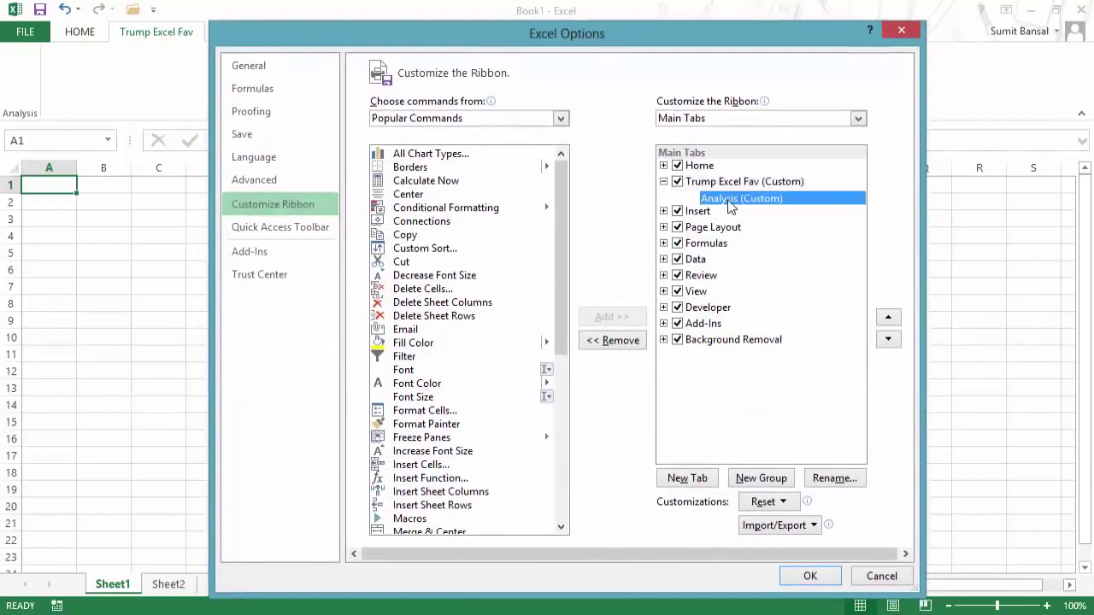
pyautogui.moveTo(565, 195); pyautogui.dragTo(570, 170)
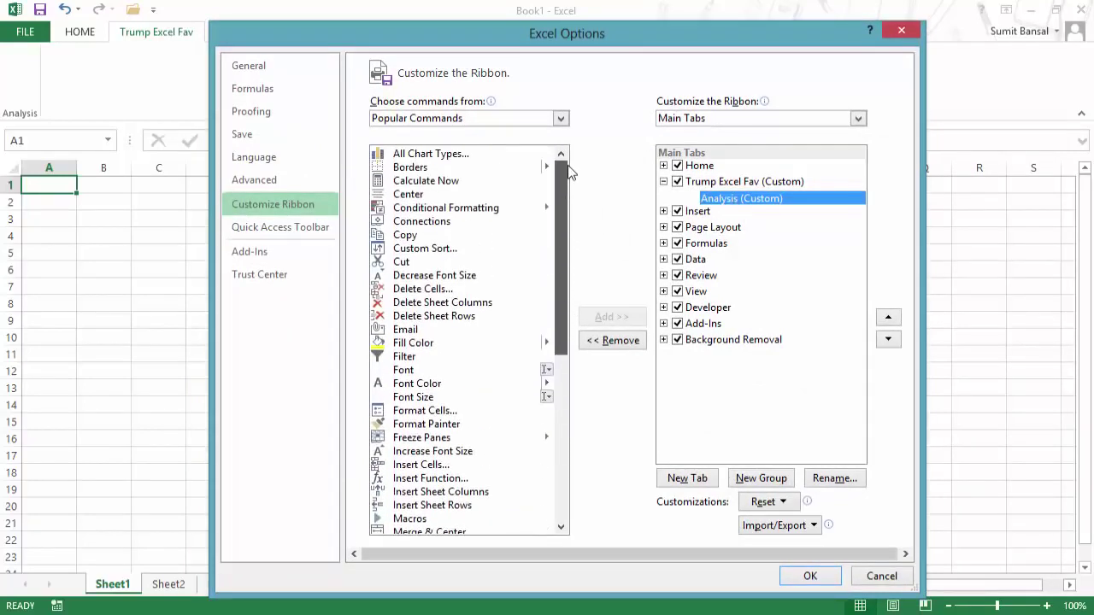
pyautogui.click(406, 234)
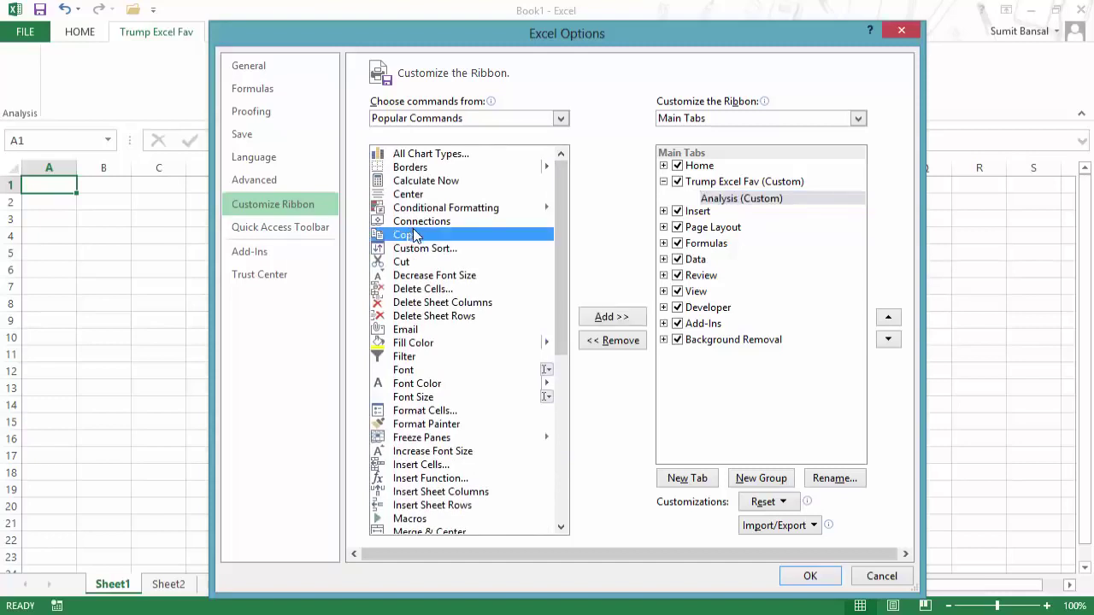
pyautogui.click(610, 322)
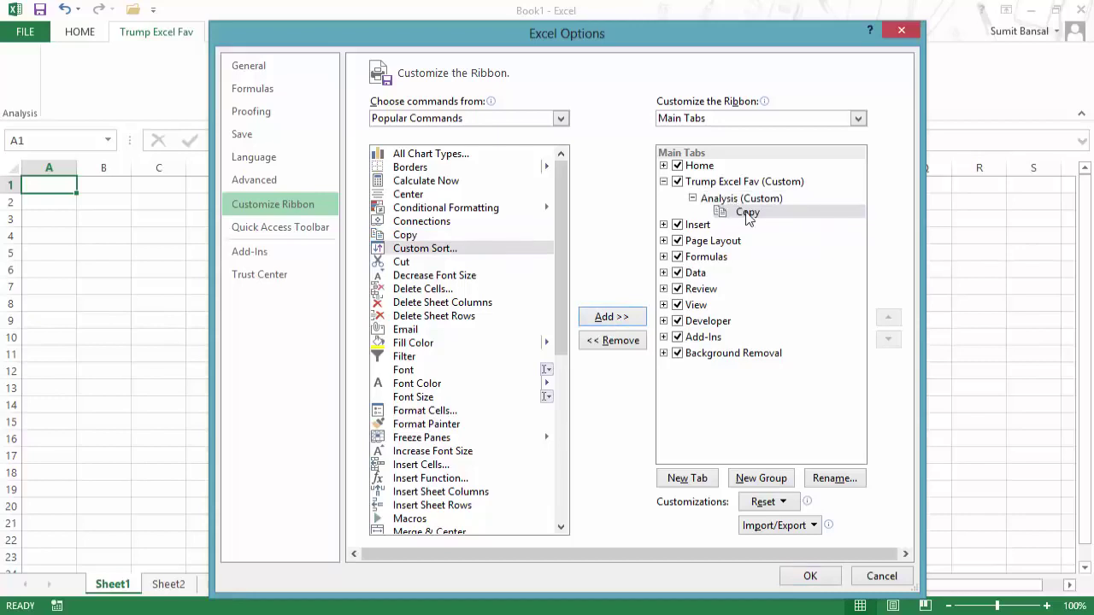
# Add the Cut, Delete Cells and Filter commands to the Analysis group and apply the changes, ending on the Trump Excel Fav tab
pyautogui.click(403, 235)
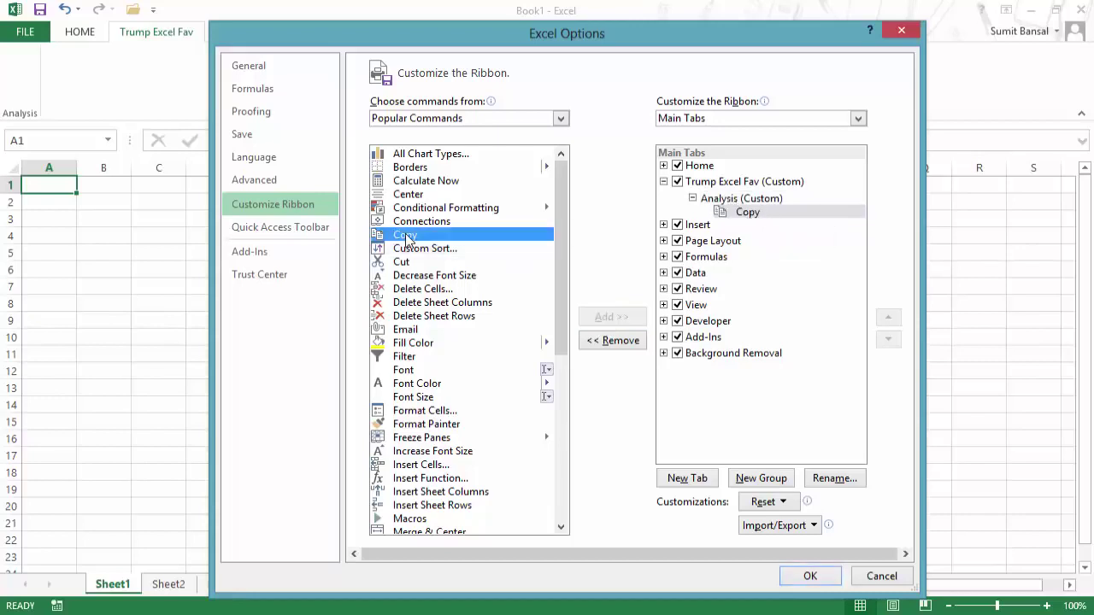
pyautogui.click(407, 261)
pyautogui.click(603, 317)
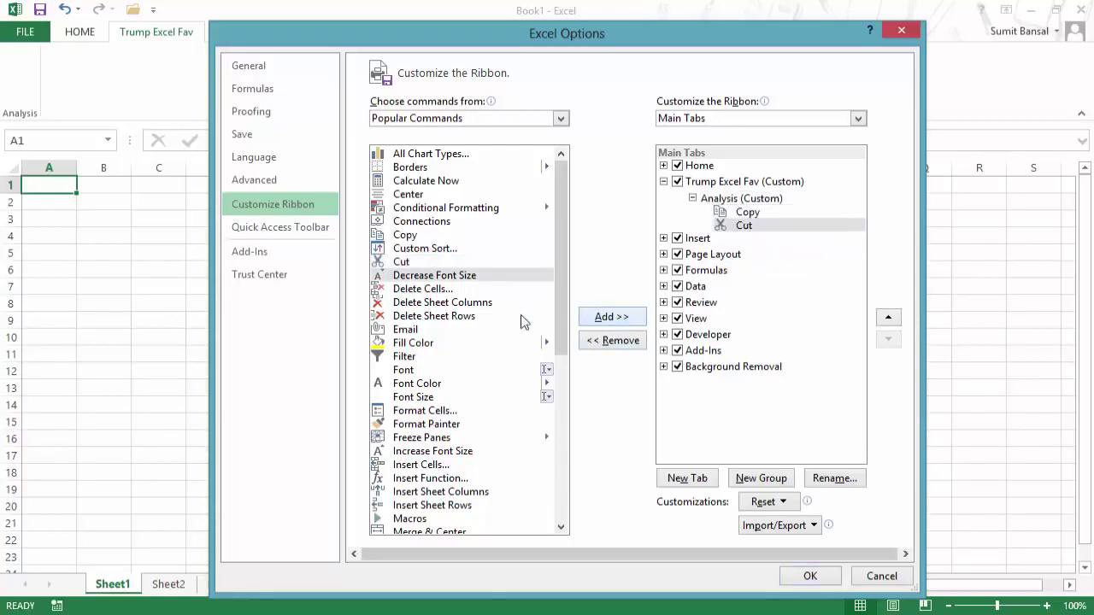
pyautogui.click(424, 289)
pyautogui.click(608, 316)
pyautogui.click(451, 357)
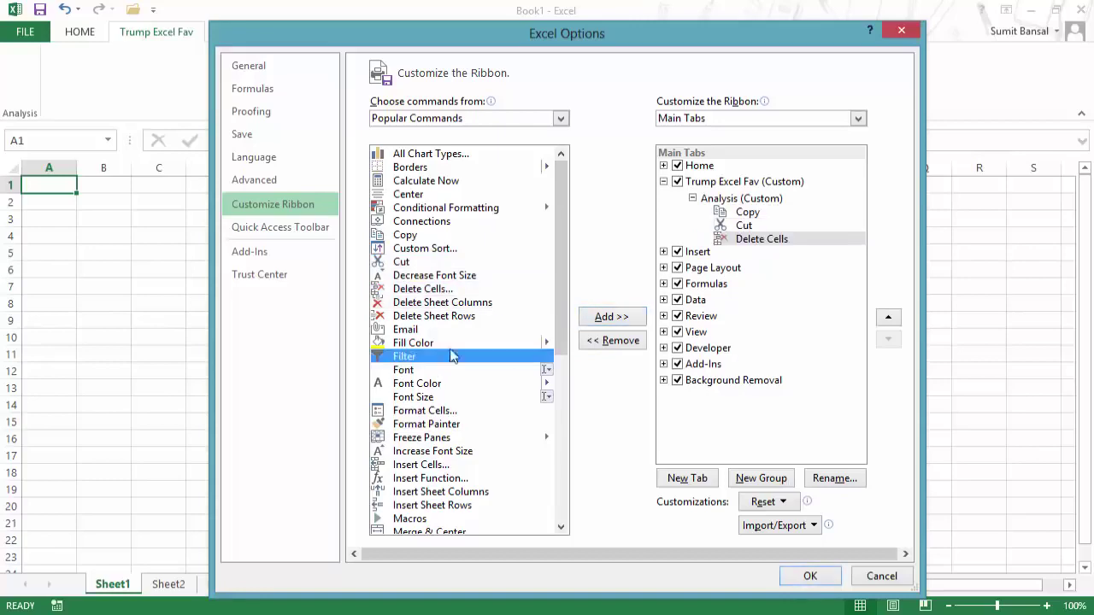
pyautogui.click(608, 317)
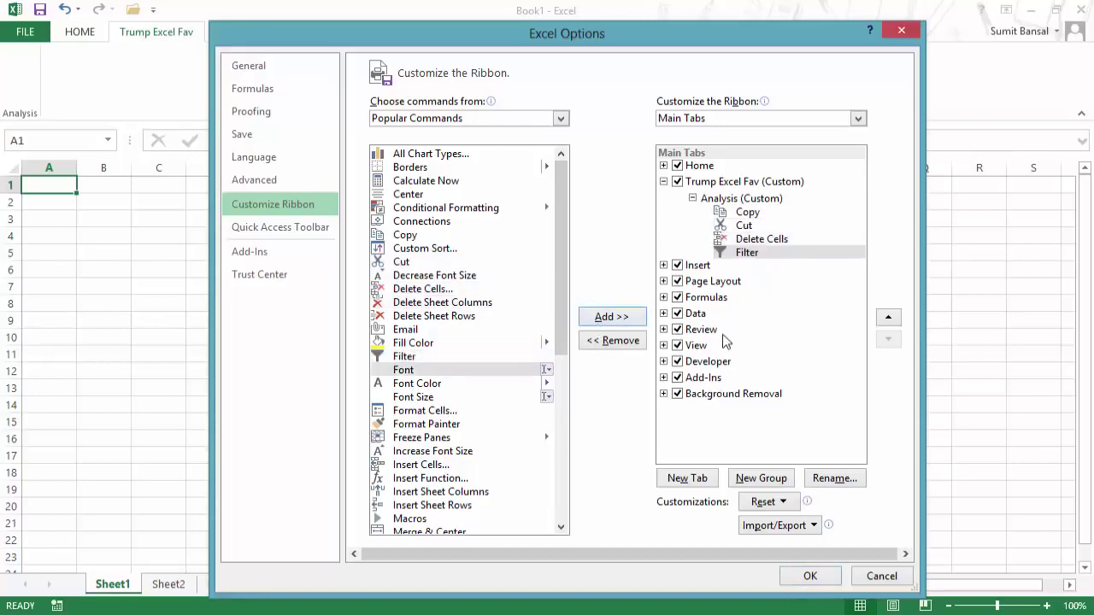
pyautogui.click(809, 577)
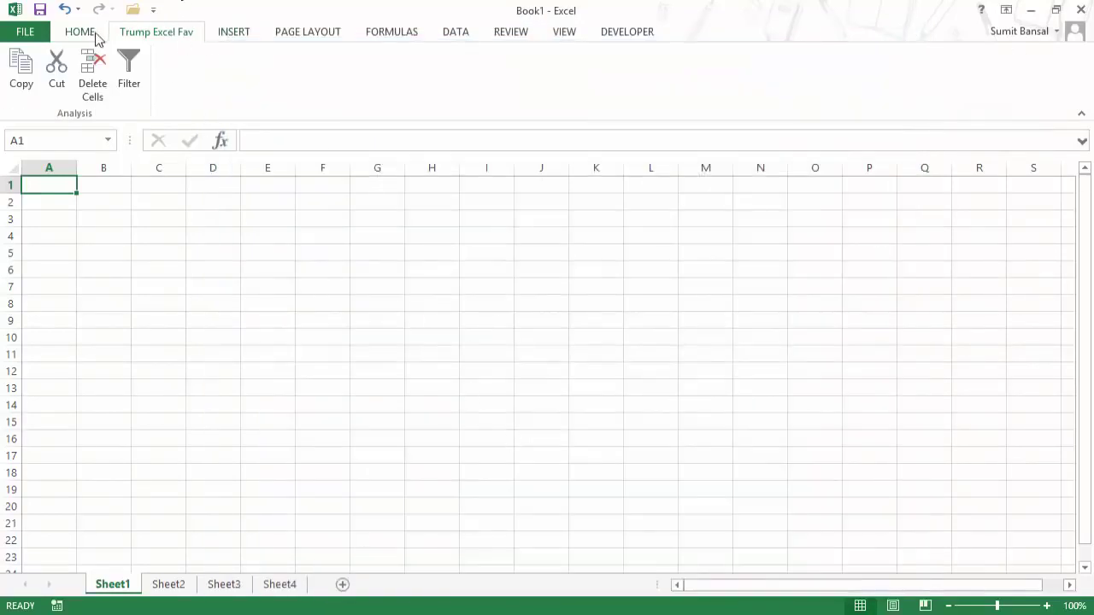
pyautogui.click(97, 38)
pyautogui.click(147, 34)
# Add the Center command to the Quick Access Toolbar for all documents and apply the change
pyautogui.rightClick(133, 11)
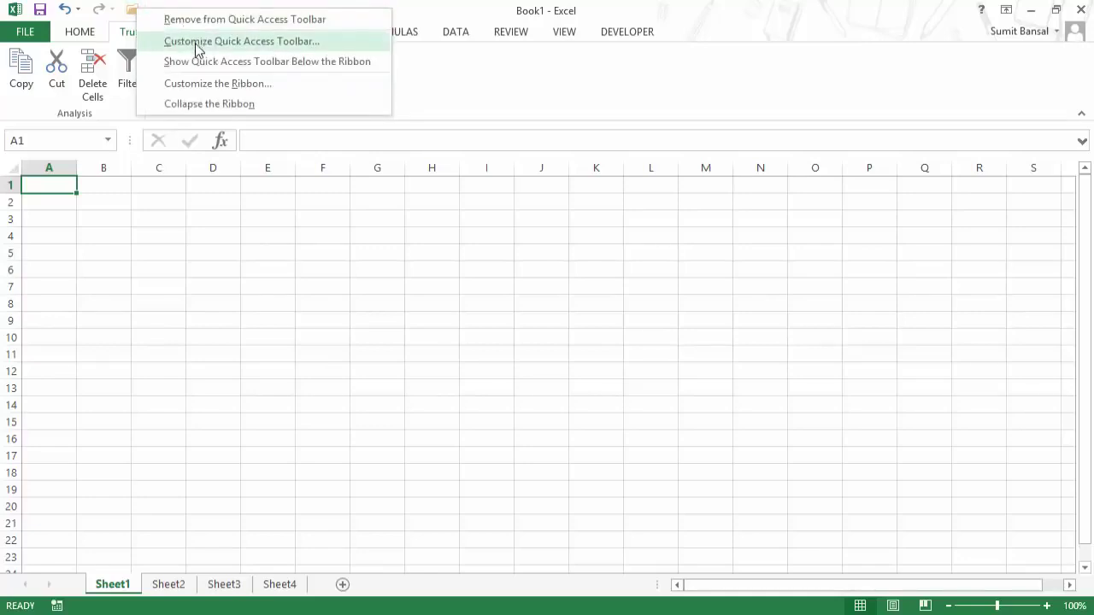
pyautogui.click(239, 44)
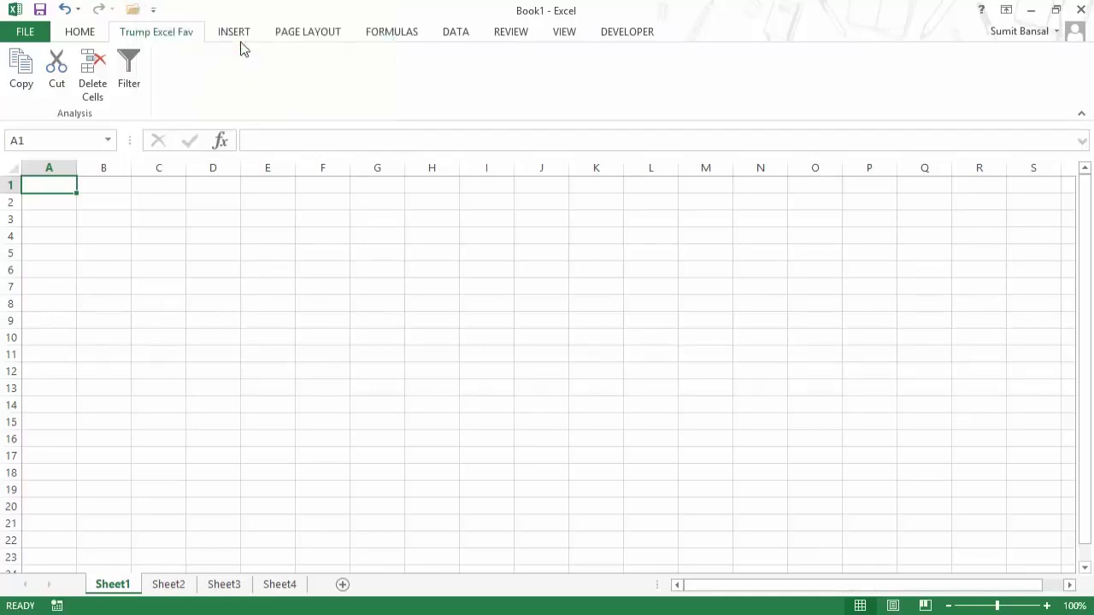
pyautogui.moveTo(444, 29); pyautogui.dragTo(409, 15)
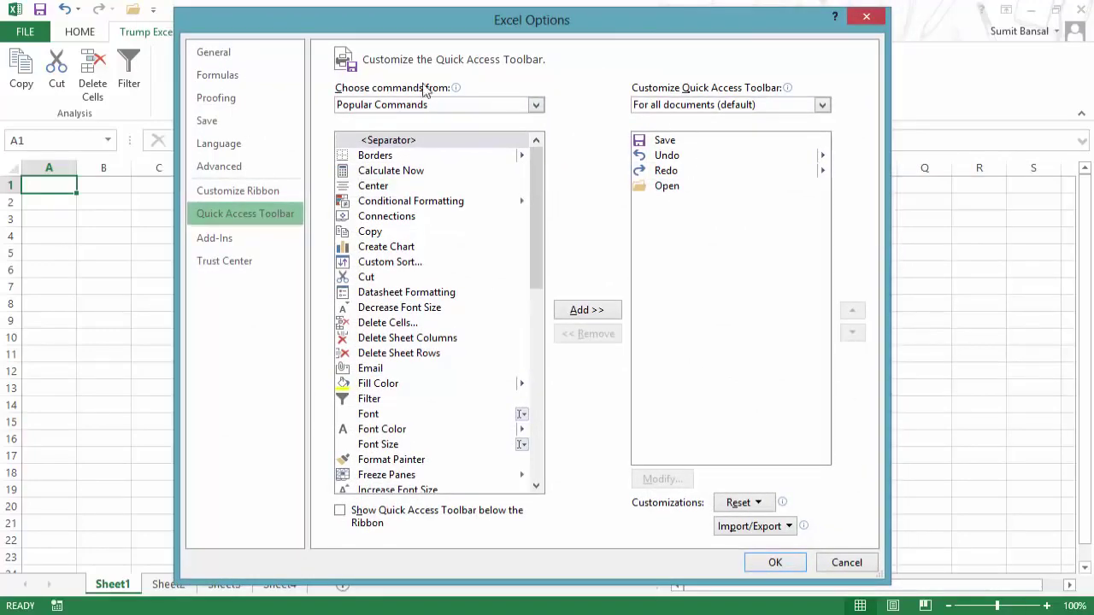
pyautogui.moveTo(273, 29); pyautogui.dragTo(276, 31)
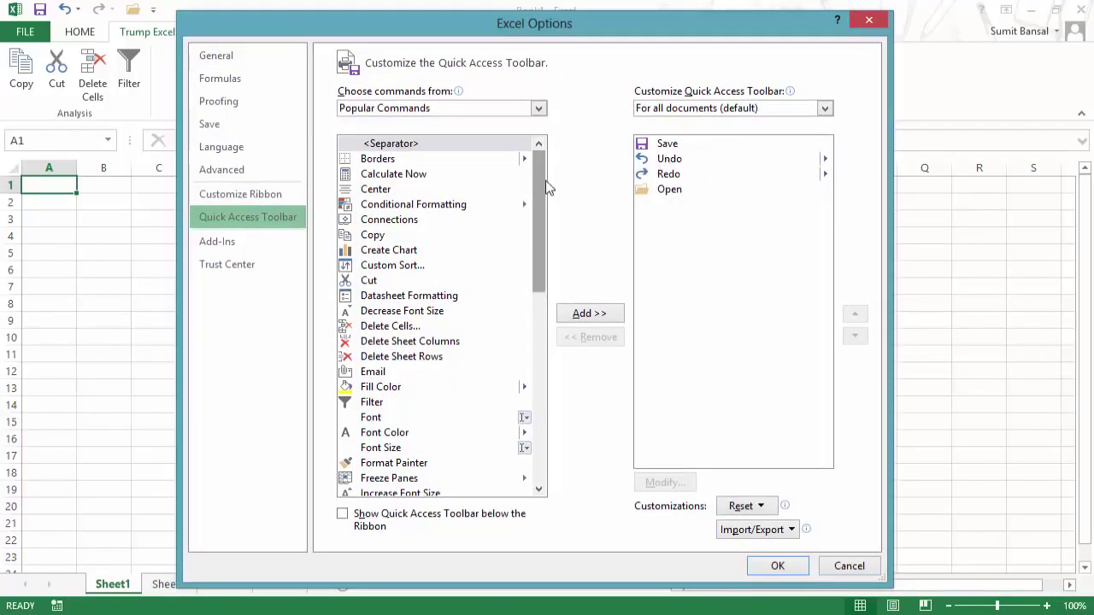
pyautogui.click(386, 191)
pyautogui.click(379, 283)
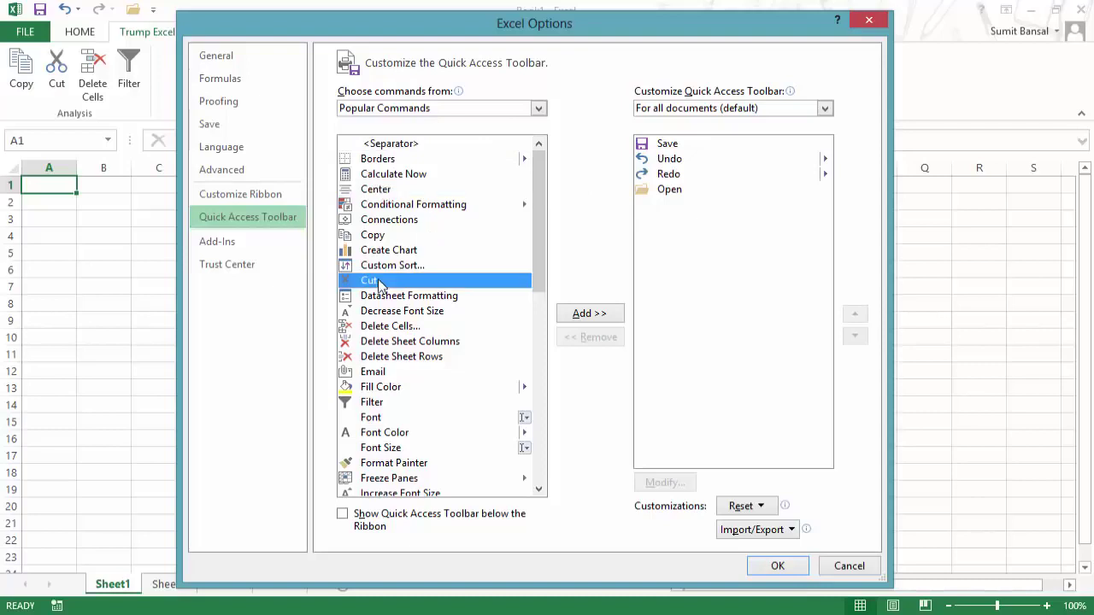
pyautogui.click(384, 191)
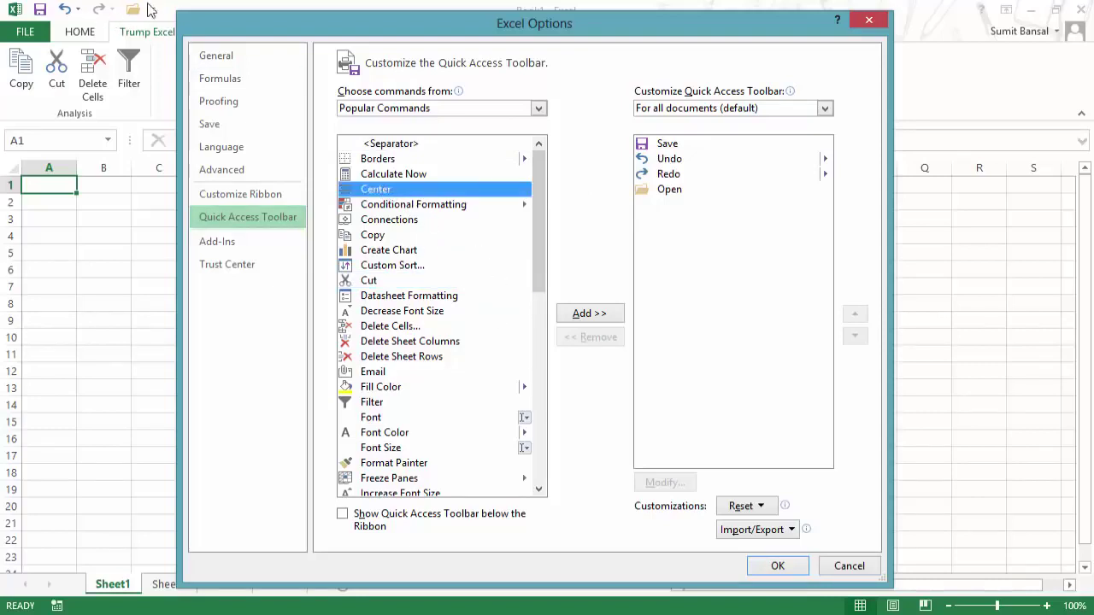
pyautogui.click(600, 314)
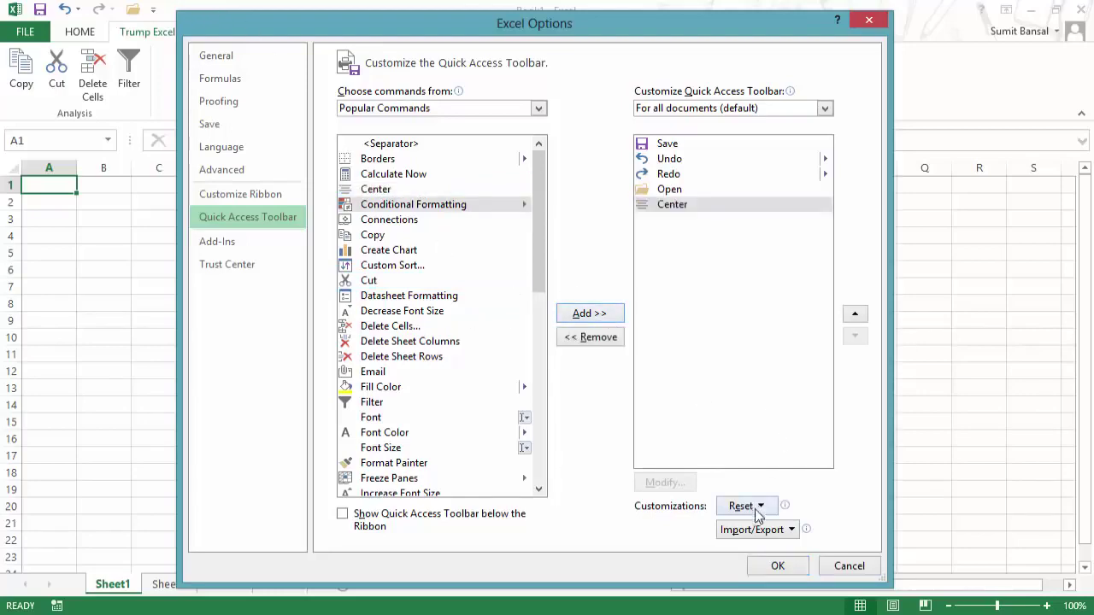
pyautogui.click(775, 566)
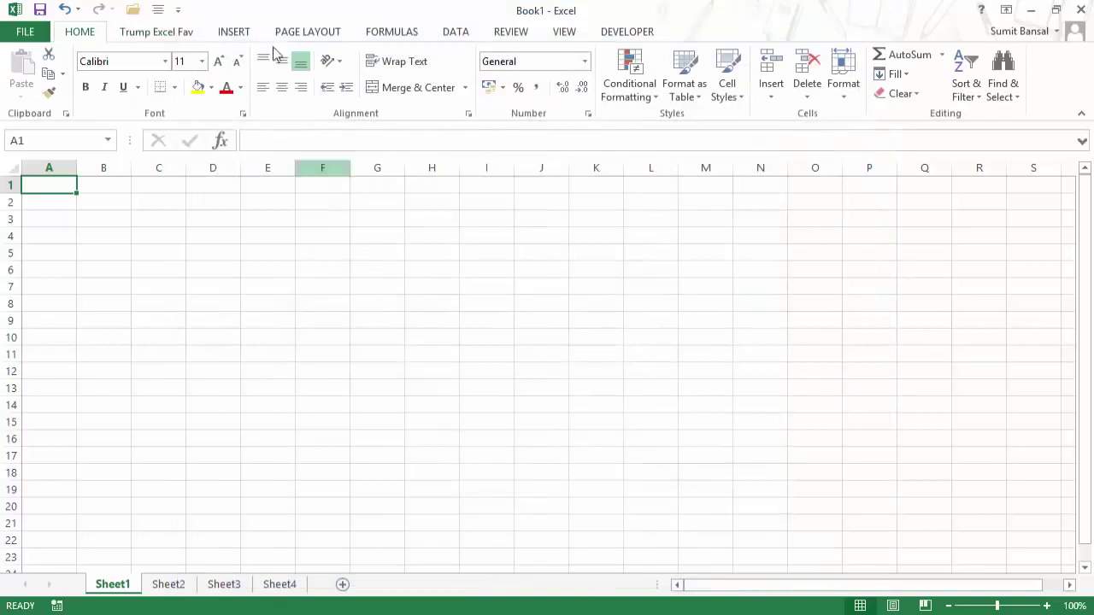
# Enter 123 in cell C2 and center it with the Quick Access Toolbar's Center command
pyautogui.click(162, 208)
pyautogui.write('123')
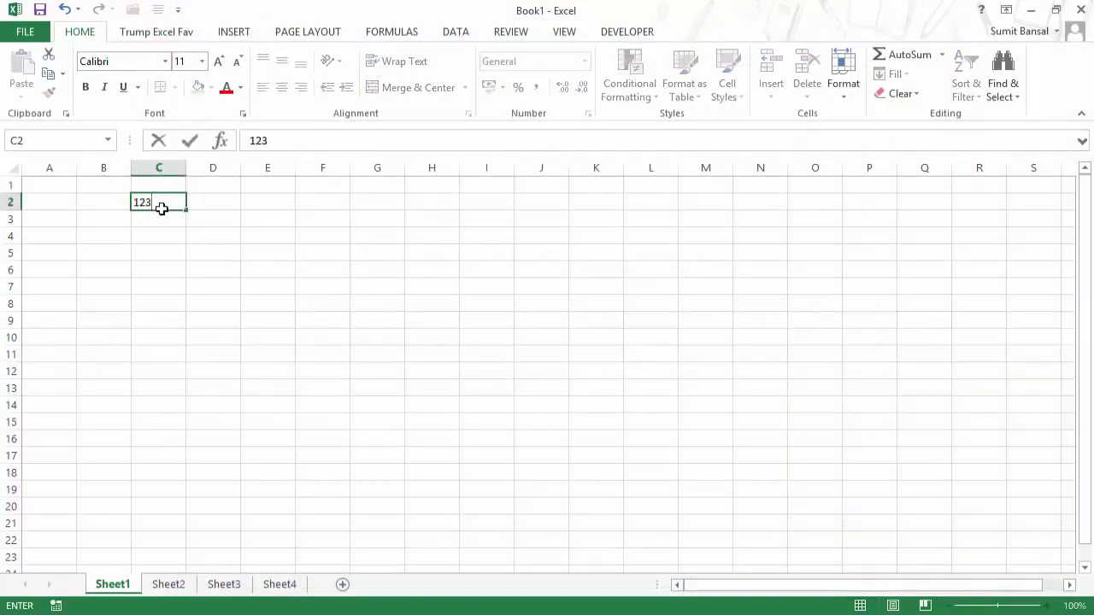
pyautogui.press('Return')
pyautogui.click(162, 207)
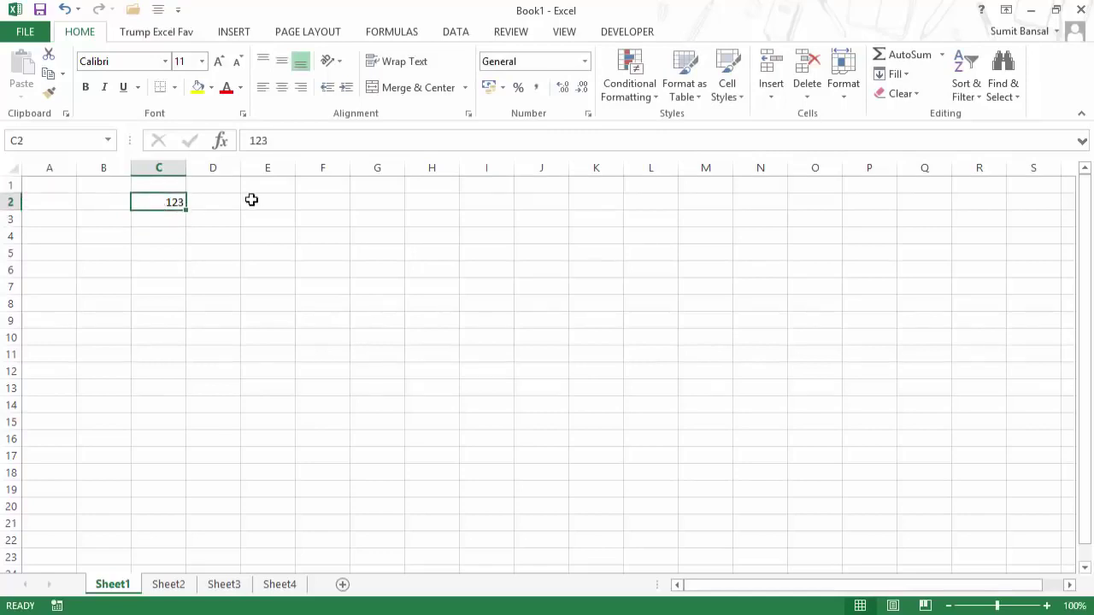
pyautogui.click(158, 10)
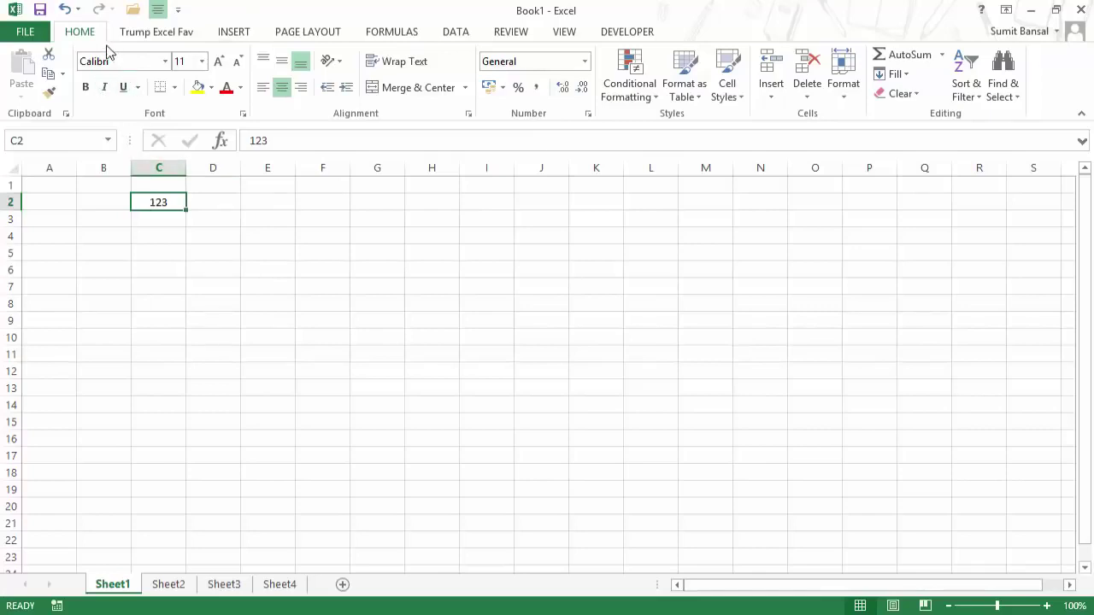
# View the commands in the Trump Excel Fav tab and return to the Home commands
pyautogui.click(153, 36)
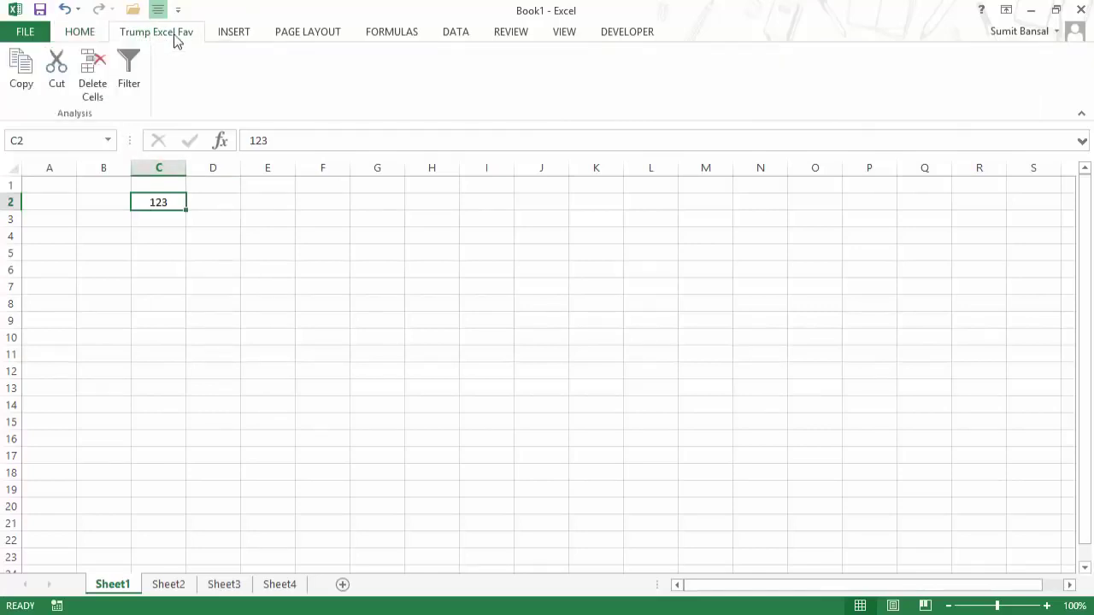
pyautogui.click(83, 38)
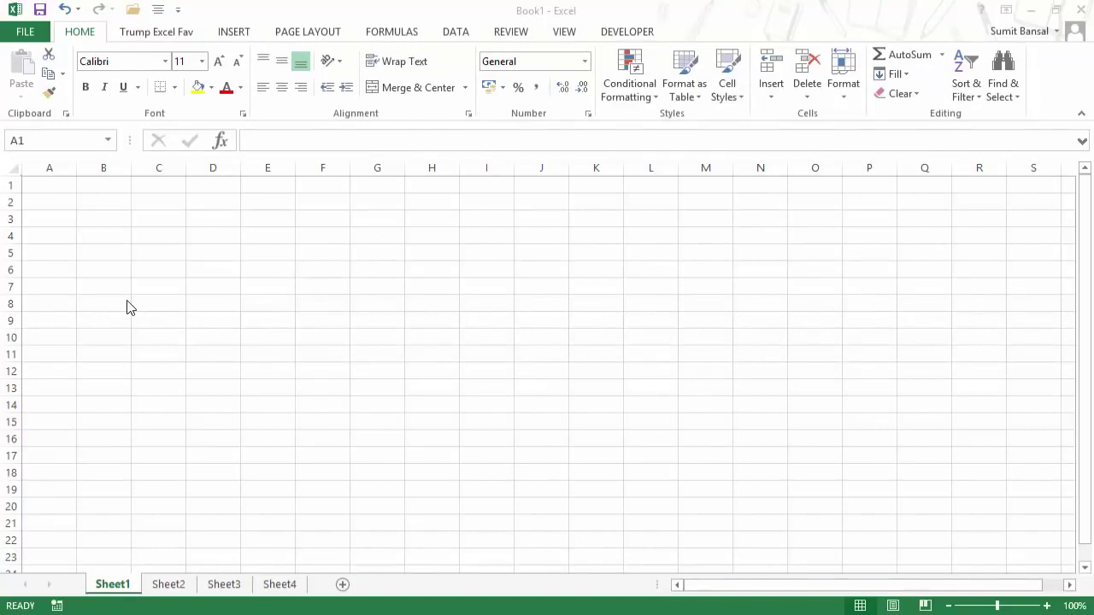
# Enter Trump Excel in cell A1, and select the range A1:E7 and another block of cells starting at F4
pyautogui.click(67, 187)
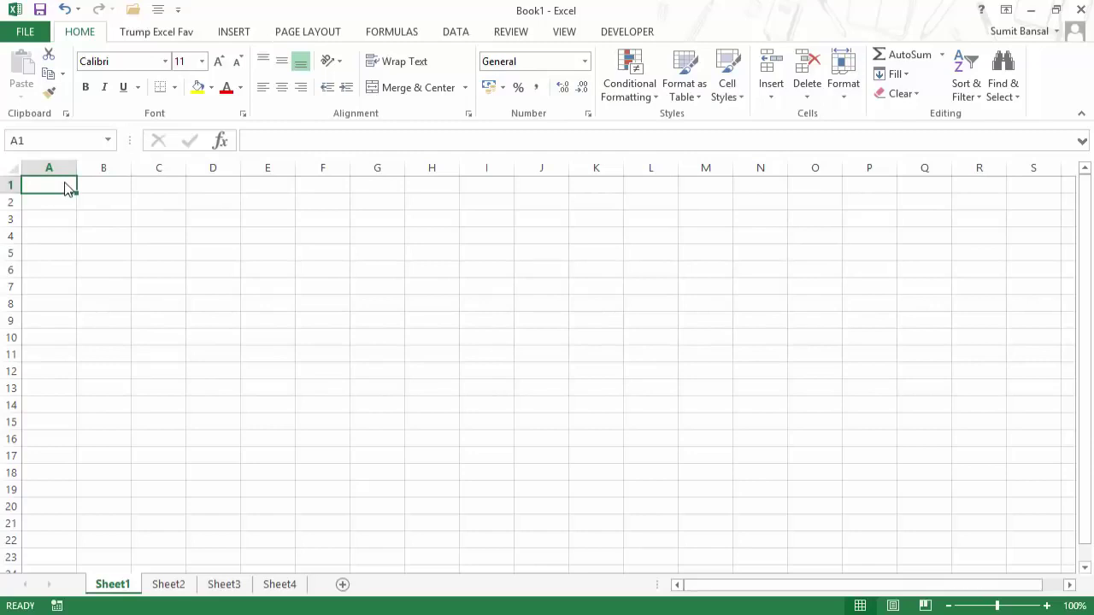
pyautogui.write('Tru')
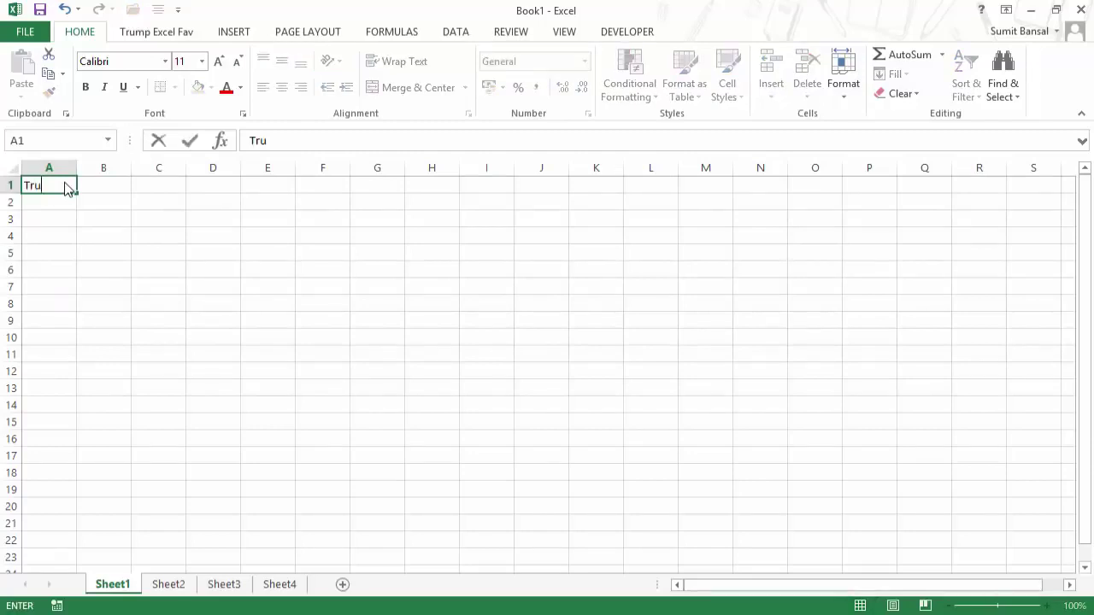
pyautogui.write('mp Excel')
pyautogui.press('Return')
pyautogui.press('Up')
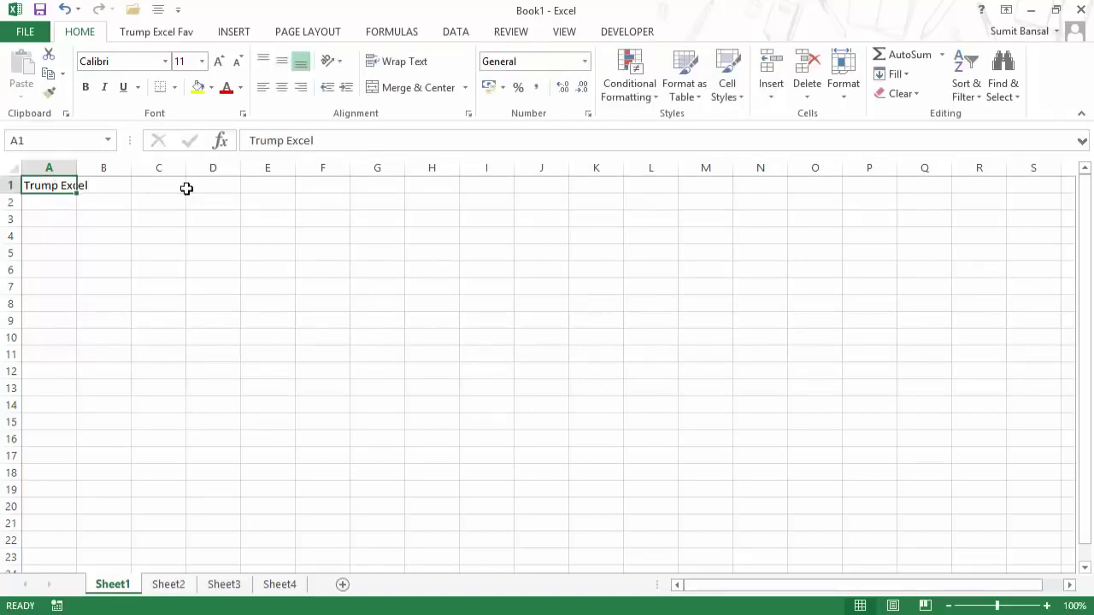
pyautogui.moveTo(61, 183); pyautogui.dragTo(256, 293)
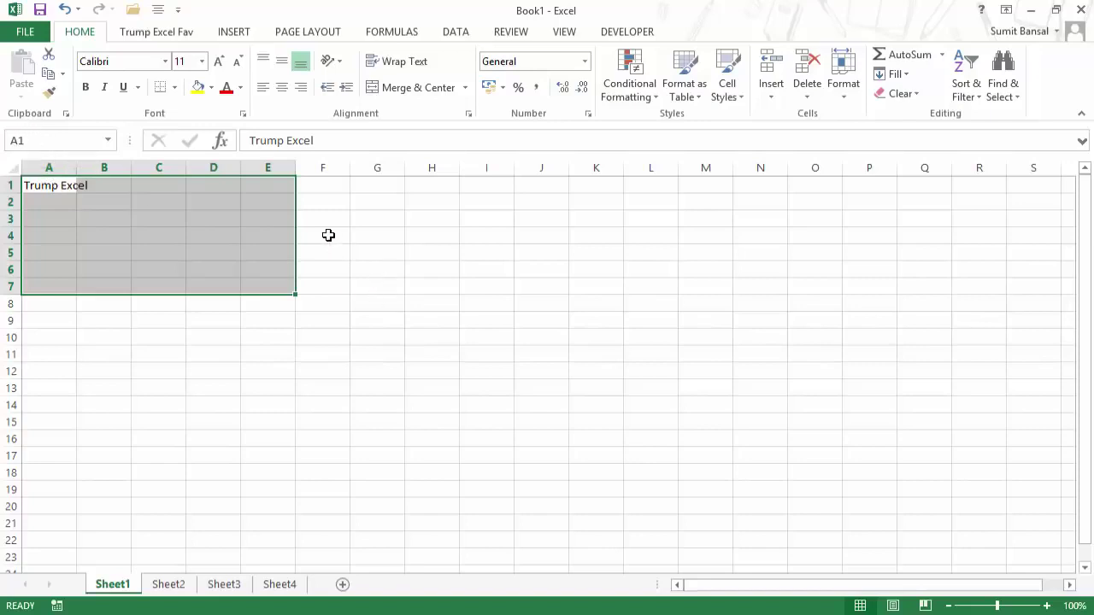
pyautogui.moveTo(328, 235); pyautogui.dragTo(473, 310)
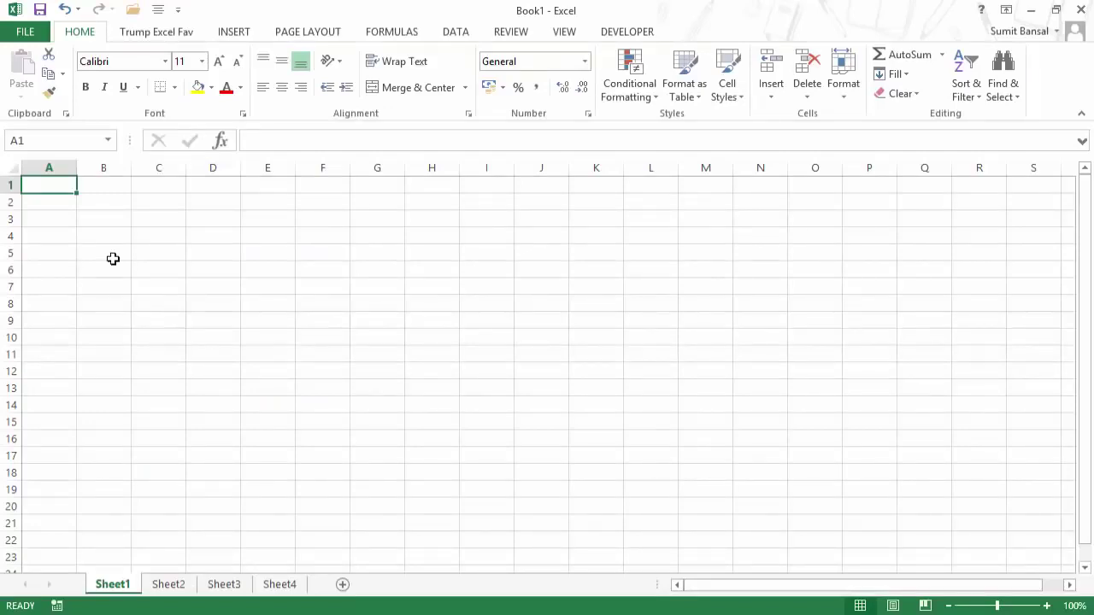
# Display the shortcut key tips for the ribbon and for the Home commands
pyautogui.press('alt')
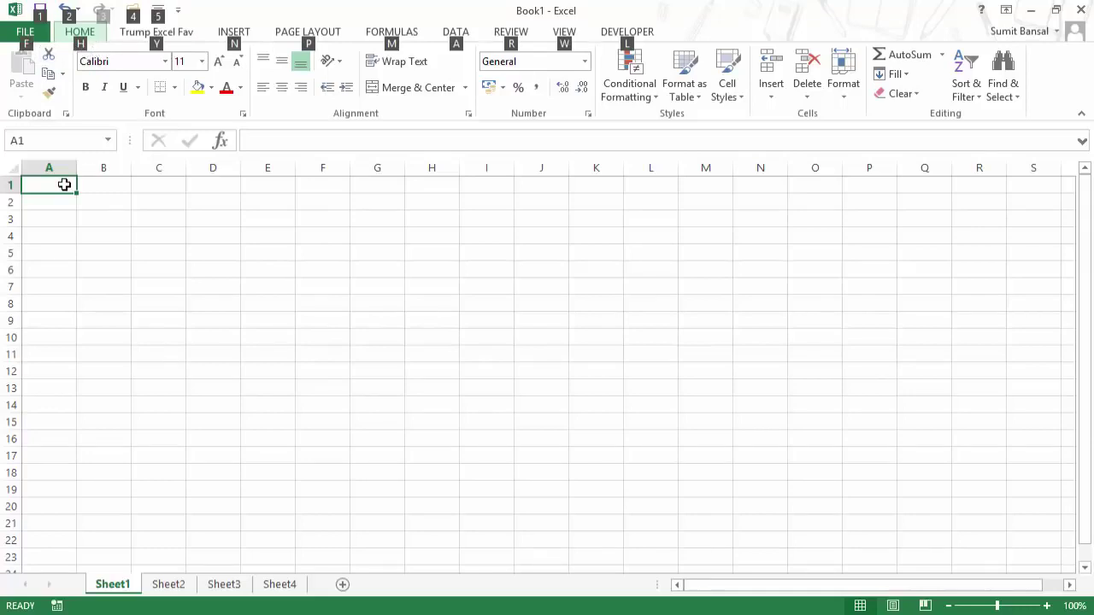
pyautogui.press('h')
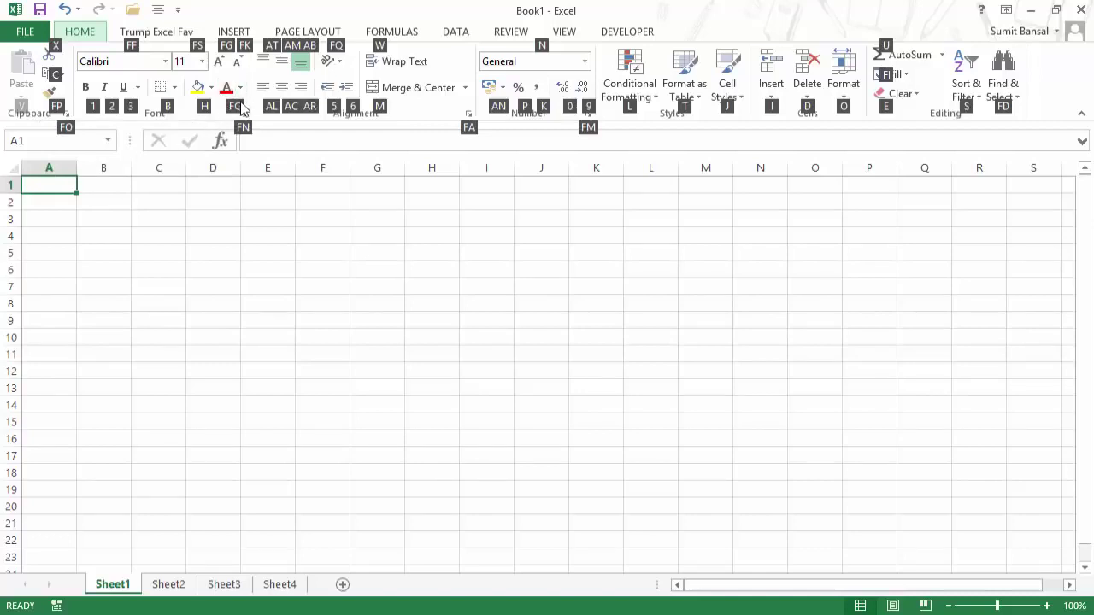
# Enter Trump Excel in cell B1 and keep that cell selected
pyautogui.click(101, 188)
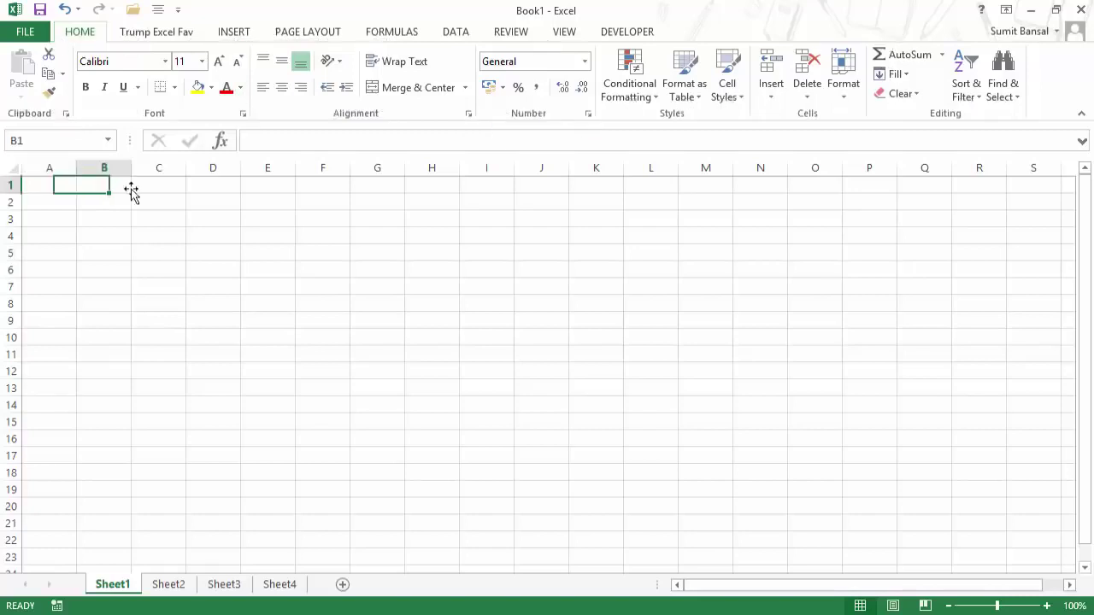
pyautogui.write('Tru')
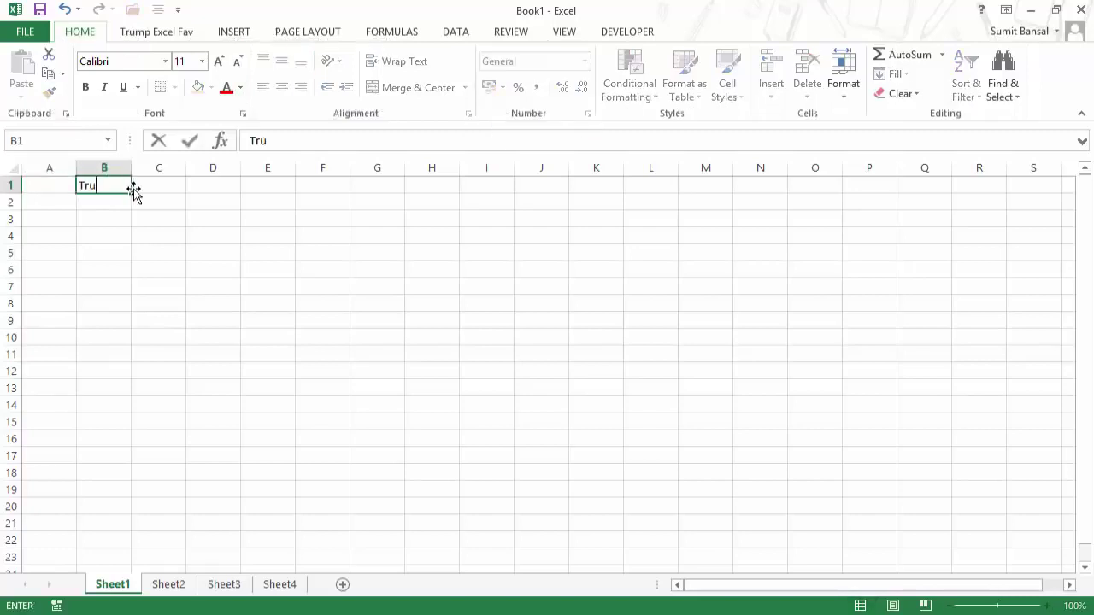
pyautogui.write('mp Excel')
pyautogui.press('Return')
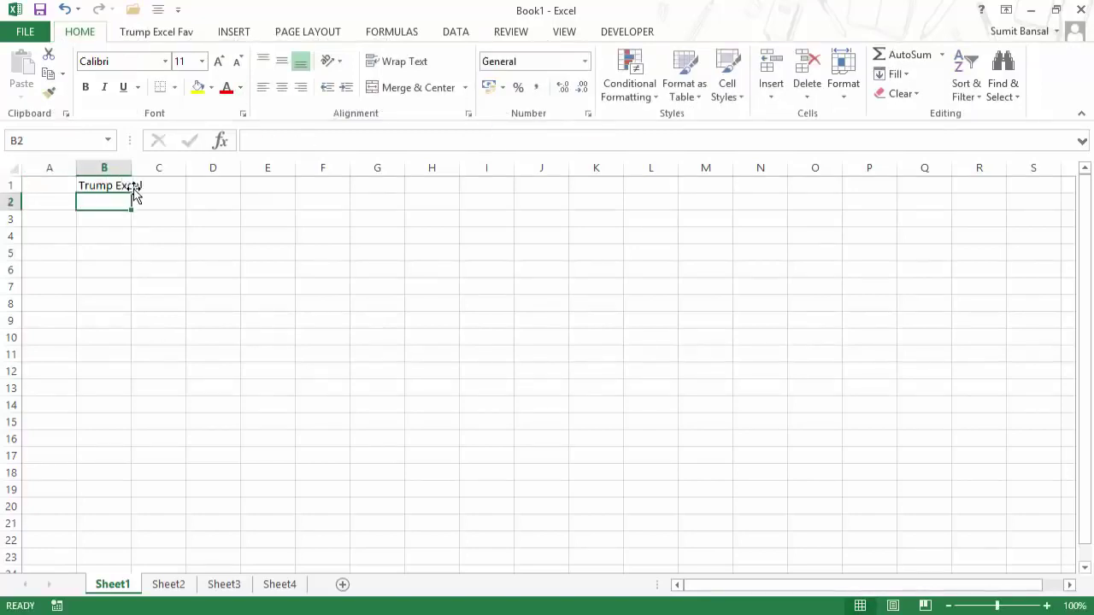
pyautogui.press('Up')
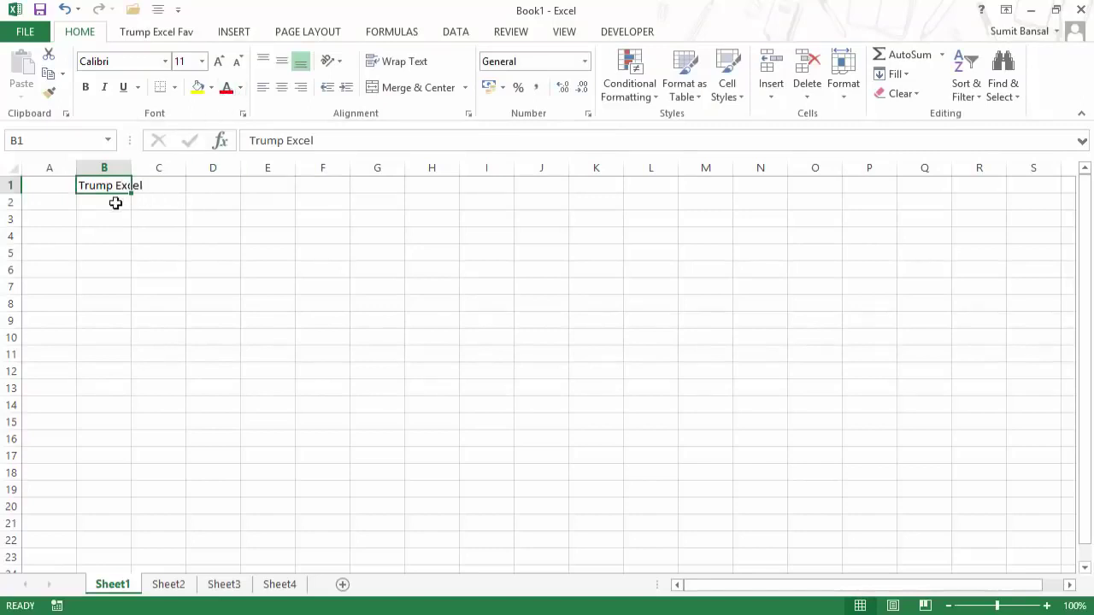
# View the font color choices for cell B1 through the ribbon key tips and close them without applying a color
pyautogui.press('alt')
pyautogui.press('h')
pyautogui.press('f')
pyautogui.press('c')
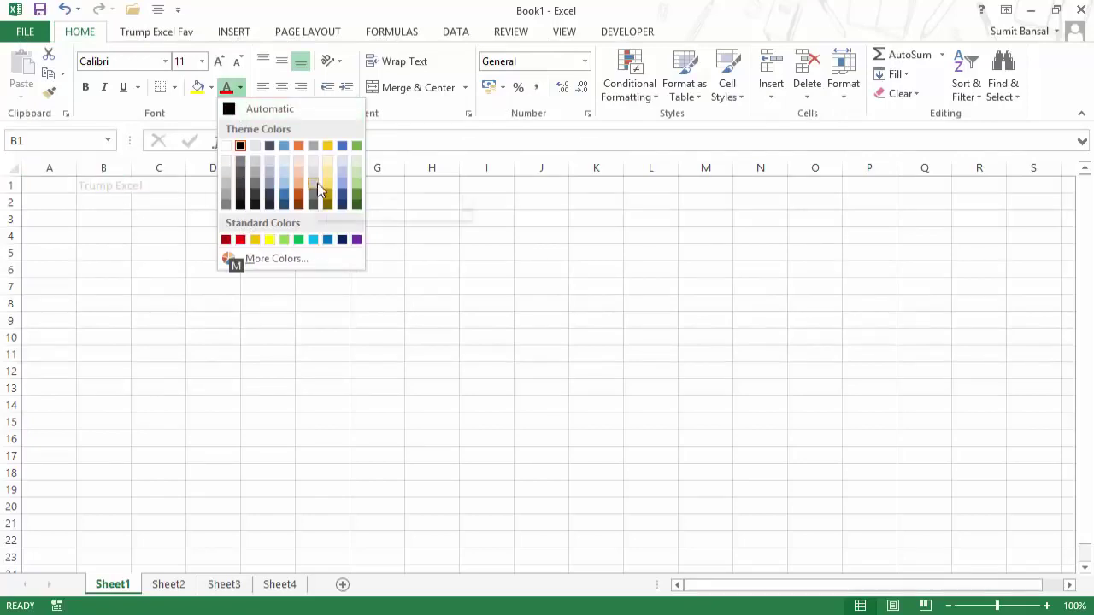
pyautogui.press('Escape')
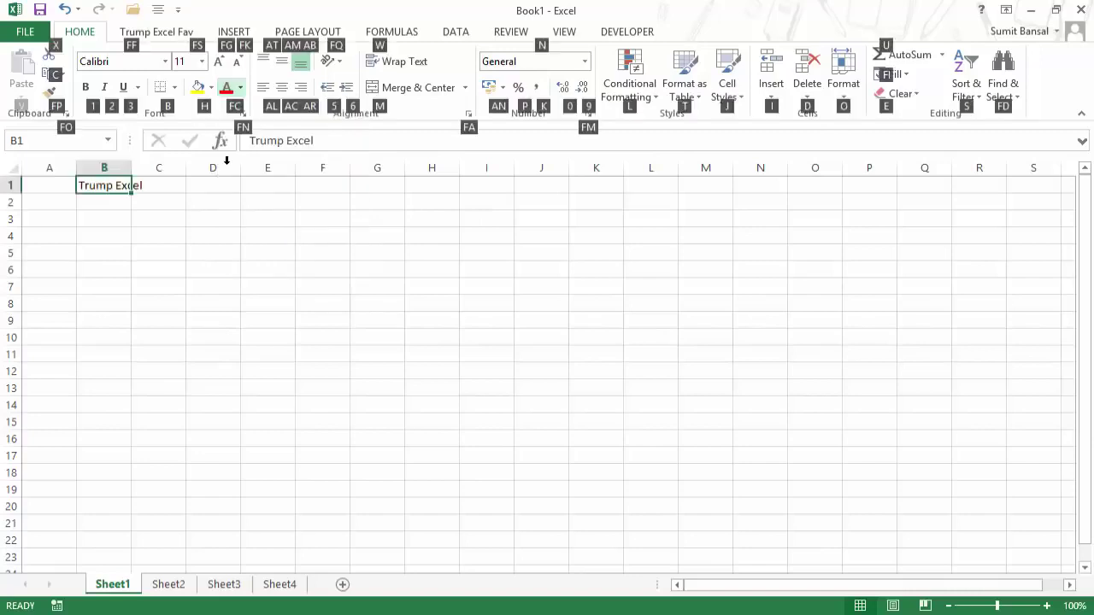